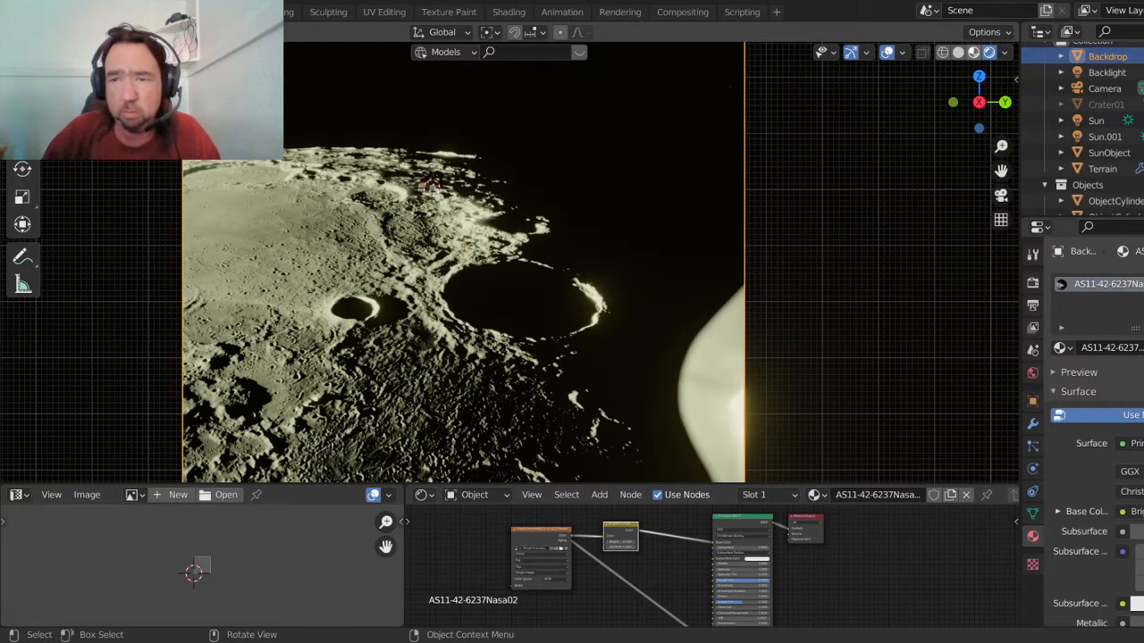
Step: Switch the viewport to Material Preview shading, check the scene layout in perspective, and return to the right orthographic view
left_click(973, 52)
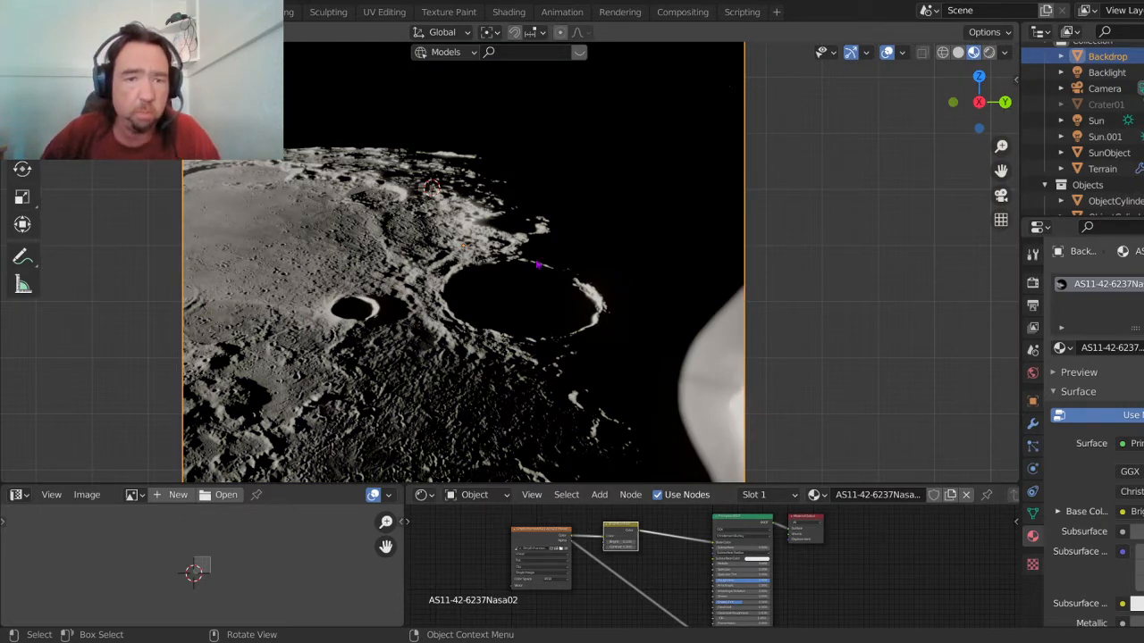
scroll(539, 265, "down", 4)
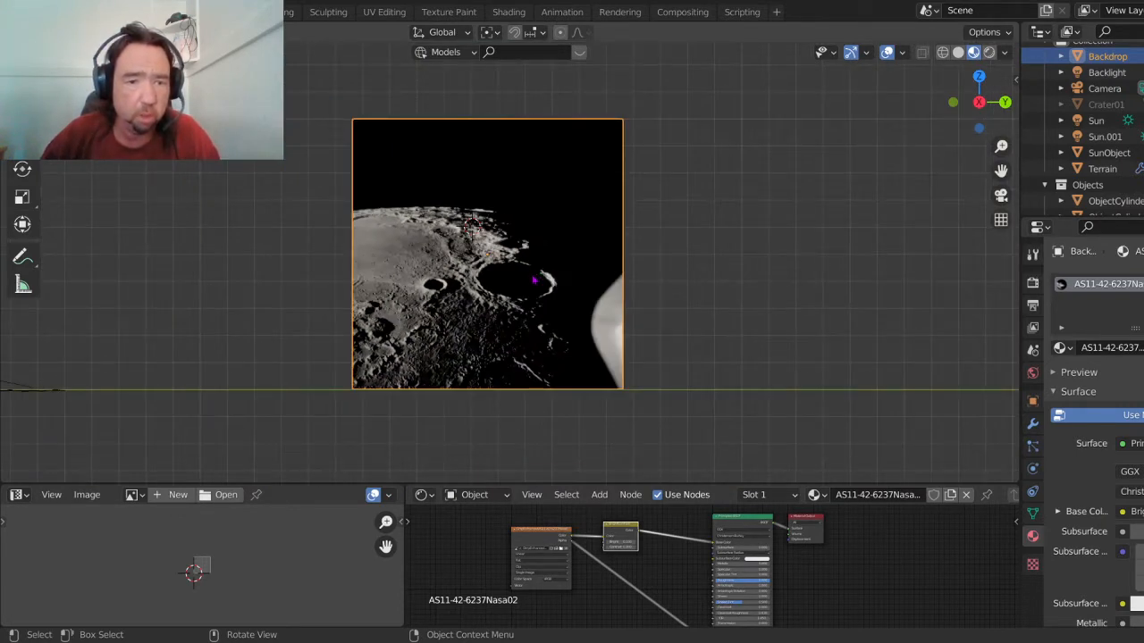
scroll(534, 280, "down", 2)
middle_click_drag(440, 329, 771, 280, "shift")
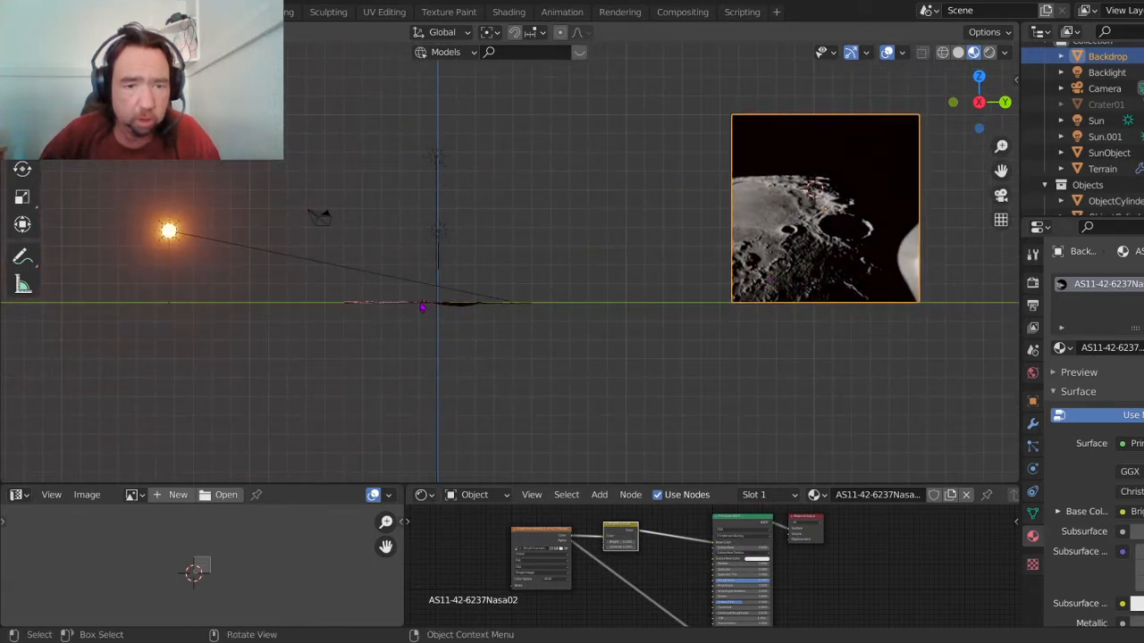
key("KP_5")
middle_click_drag(422, 307, 500, 313)
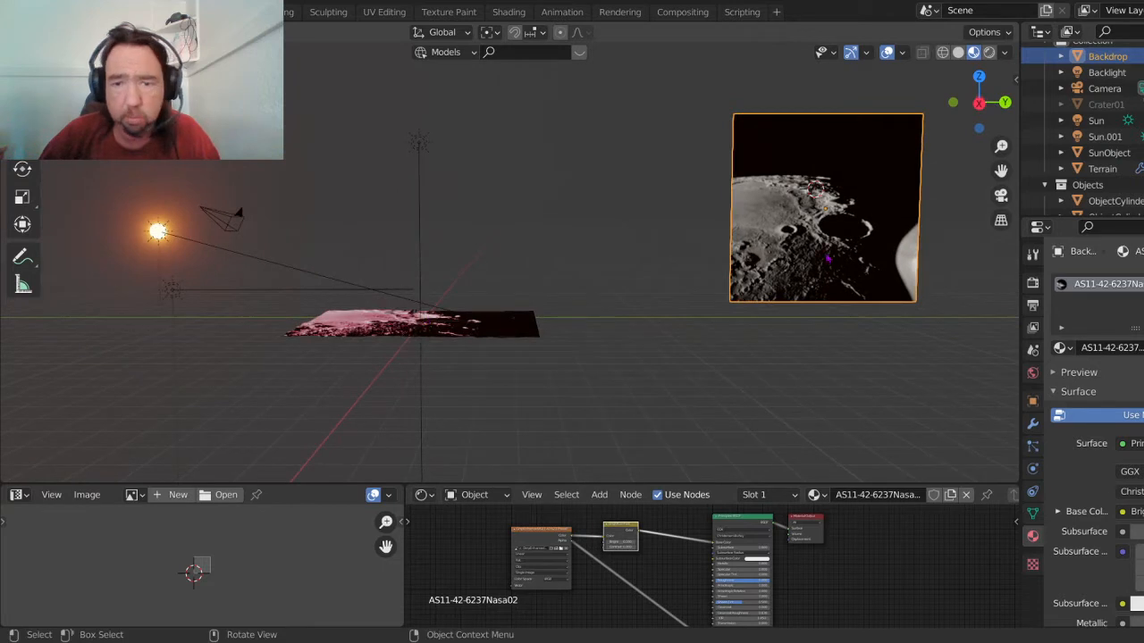
key("KP_3")
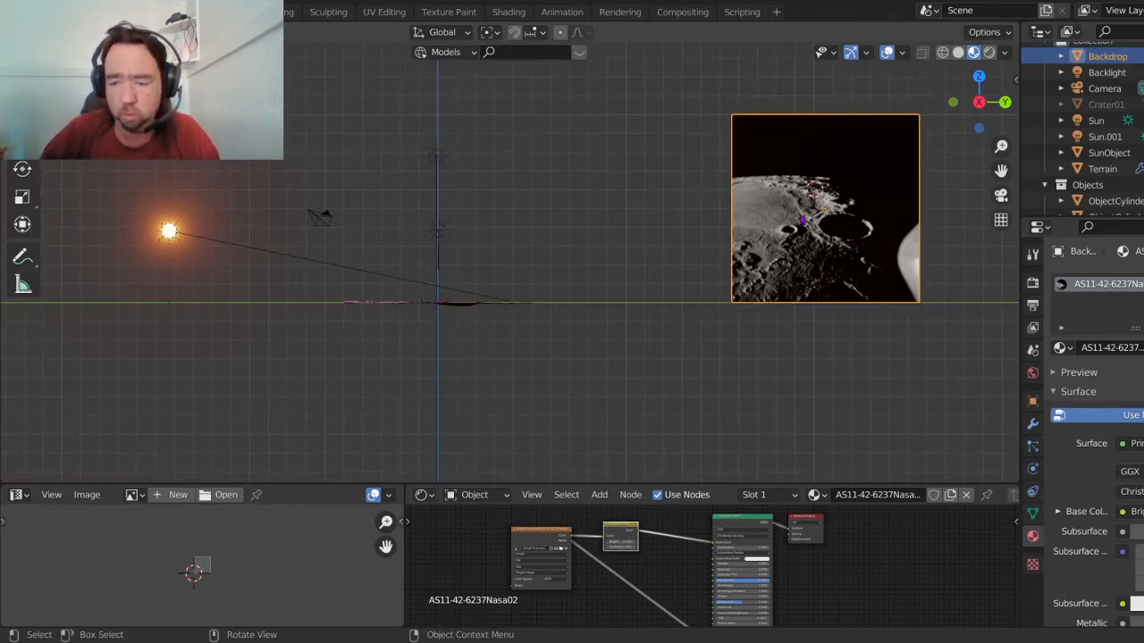
Step: Examine the building models placed against the lunar horizon on the backdrop image
scroll(804, 222, "up", 2)
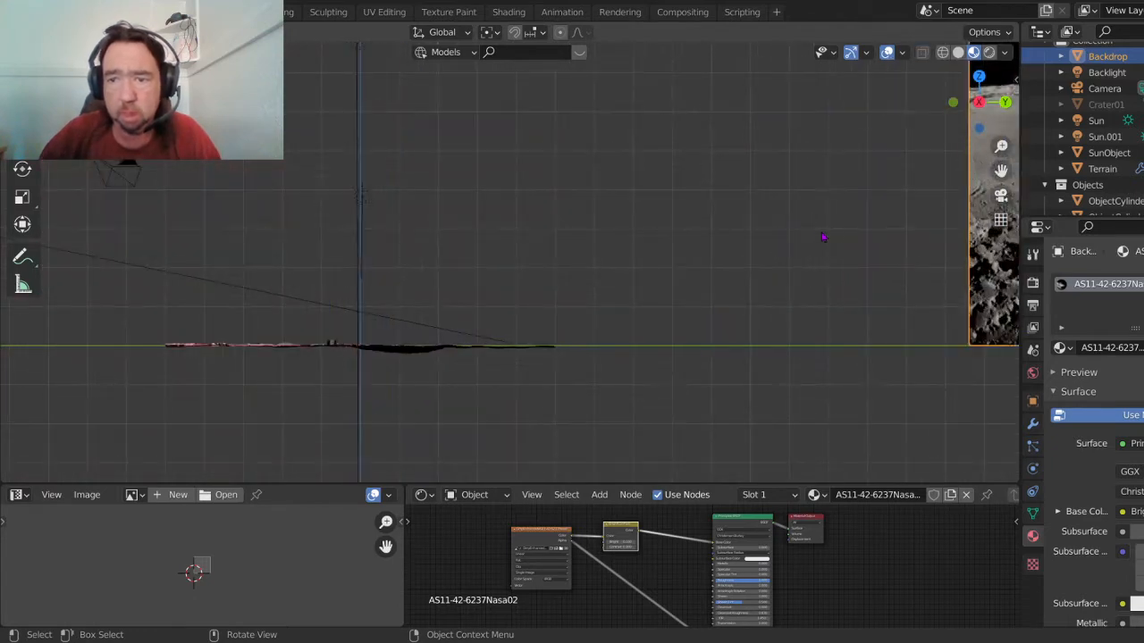
scroll(706, 264, "up", 1)
middle_click_drag(706, 263, 183, 332, "shift")
scroll(312, 128, "up", 6)
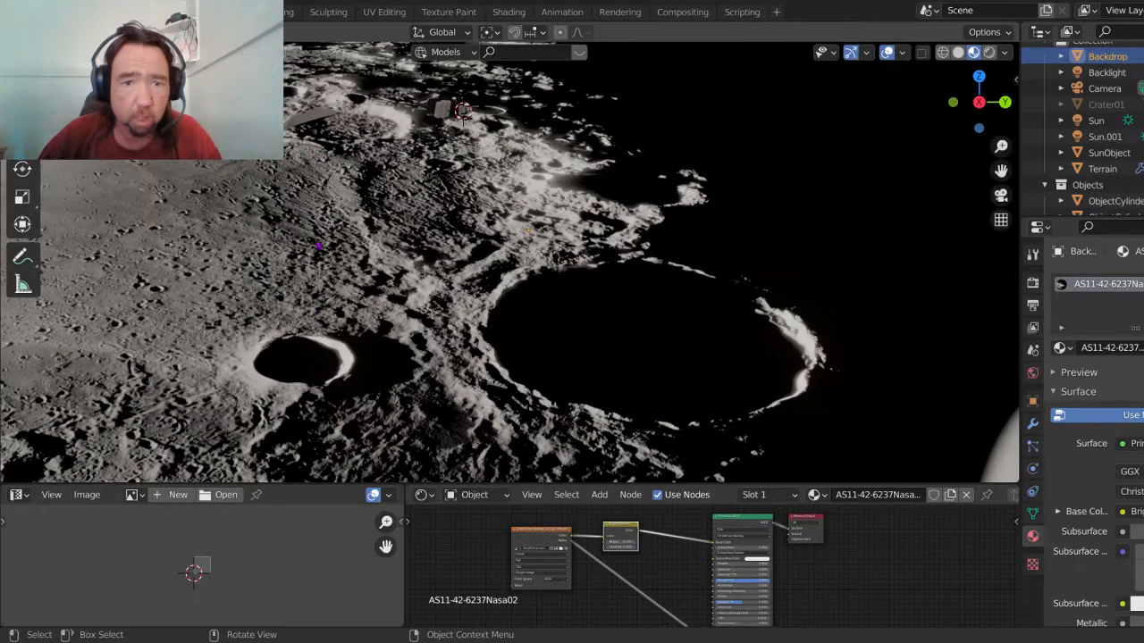
middle_click_drag(313, 126, 418, 324, "shift")
scroll(436, 312, "up", 6)
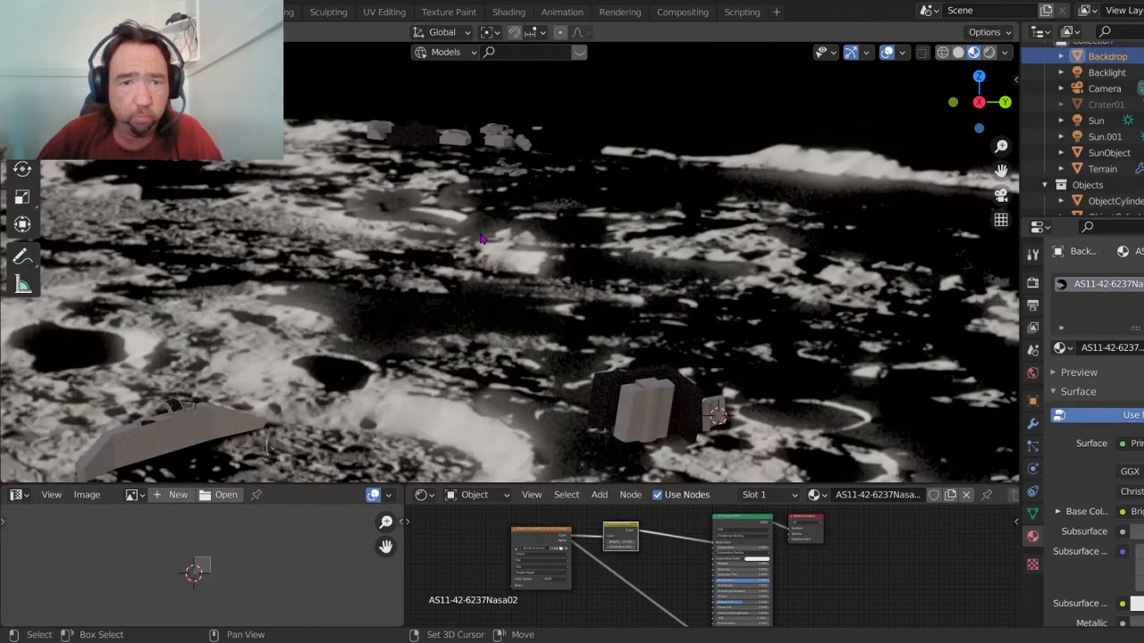
middle_click_drag(445, 288, 452, 259)
scroll(452, 255, "up", 5)
middle_click_drag(418, 199, 477, 283, "shift")
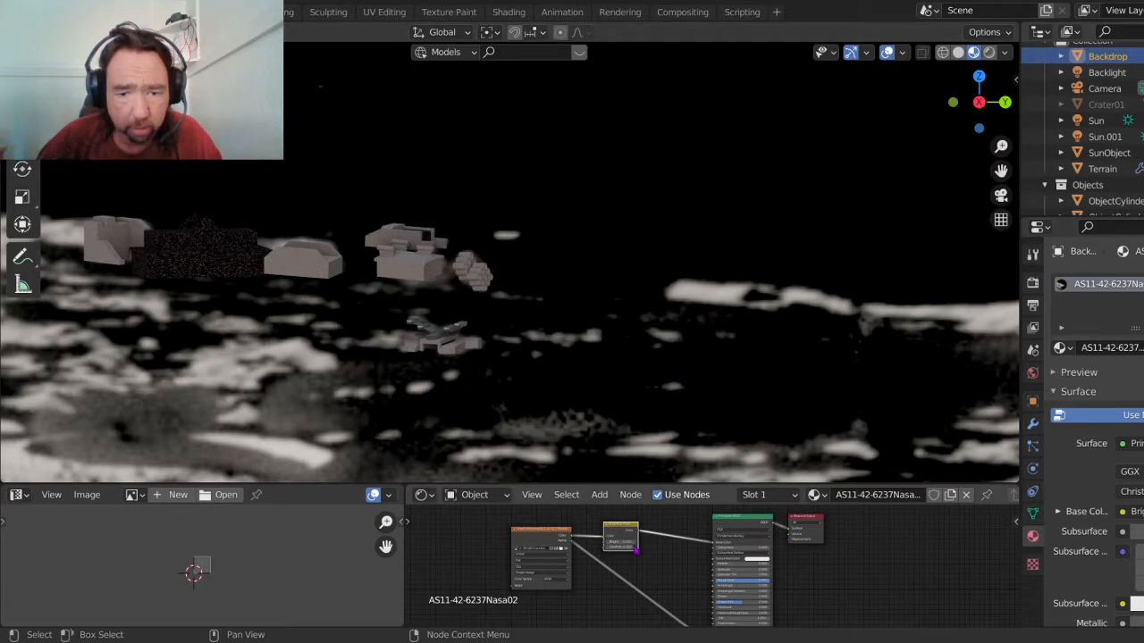
Step: Enlarge the node editor and set Bright to 0.15 on the backdrop material's Bright/Contrast node
scroll(633, 541, "up", 2)
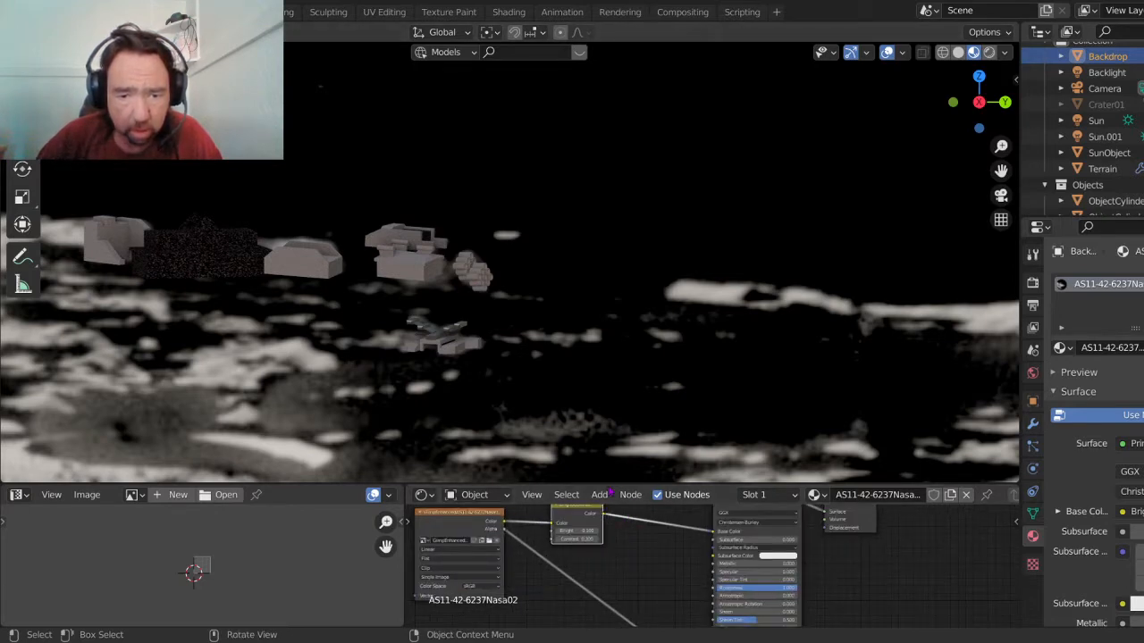
left_click_drag(610, 484, 610, 428)
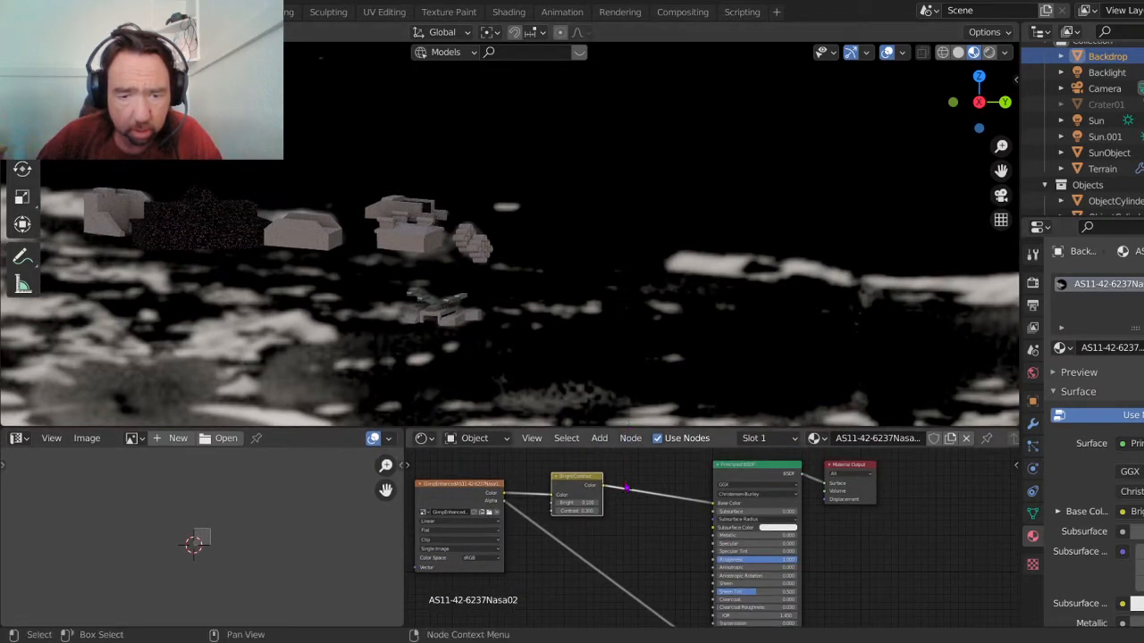
scroll(612, 496, "up", 2)
scroll(572, 495, "up", 3)
middle_click_drag(432, 463, 629, 529)
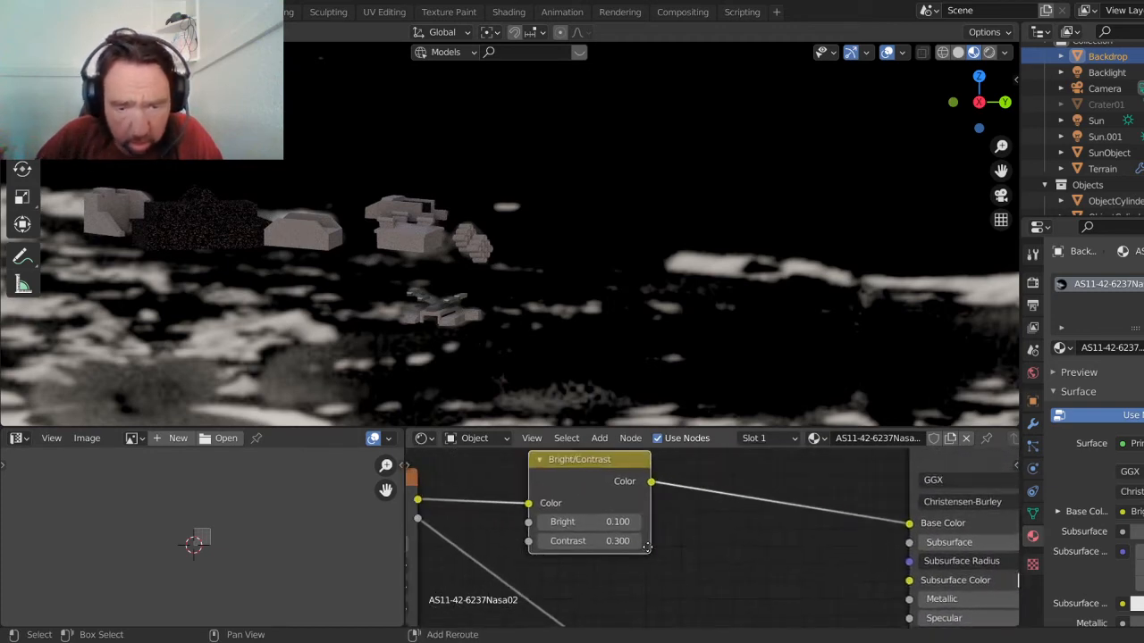
left_click(620, 521)
type(".15")
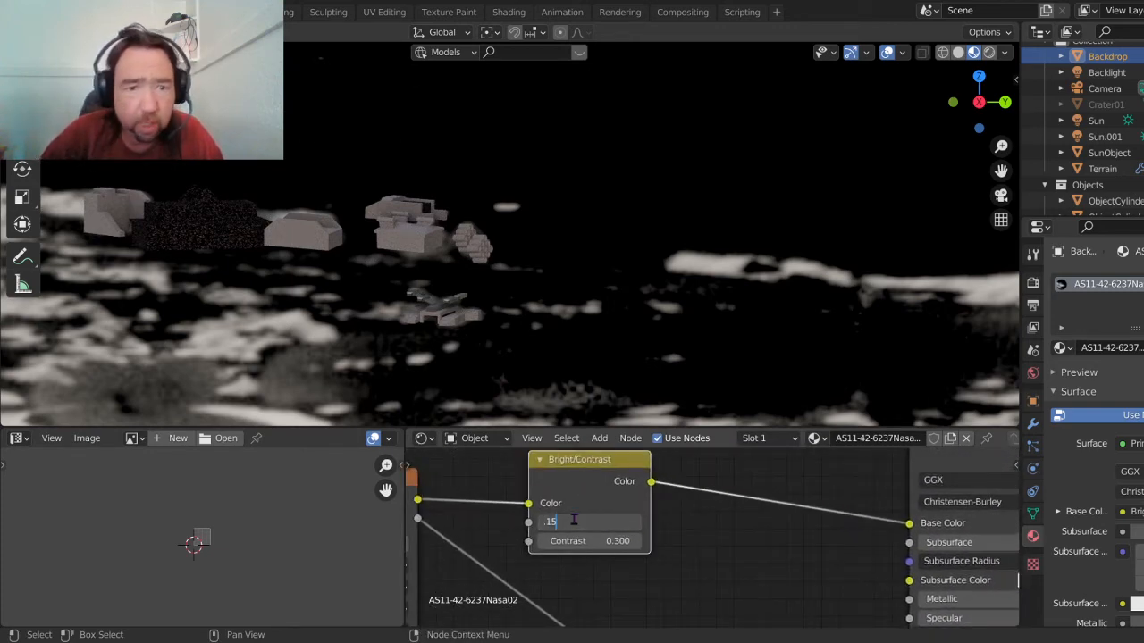
key("Return")
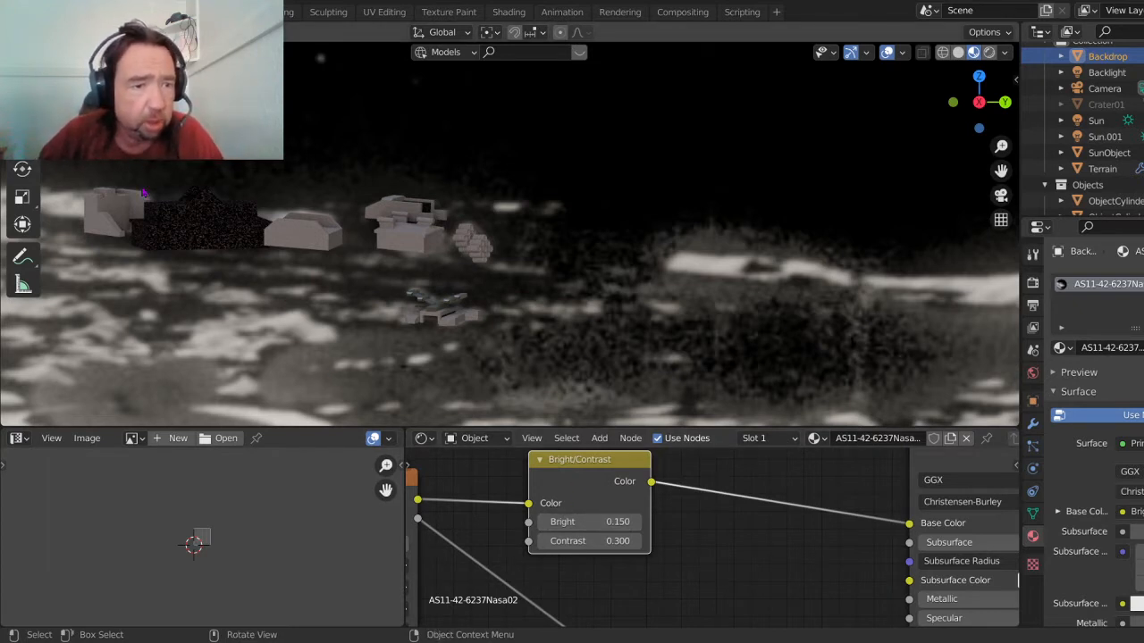
Step: Raise the upper building section straight up along Z, clear of its base, to expose the backdrop behind it
middle_click_drag(142, 193, 443, 298, "shift")
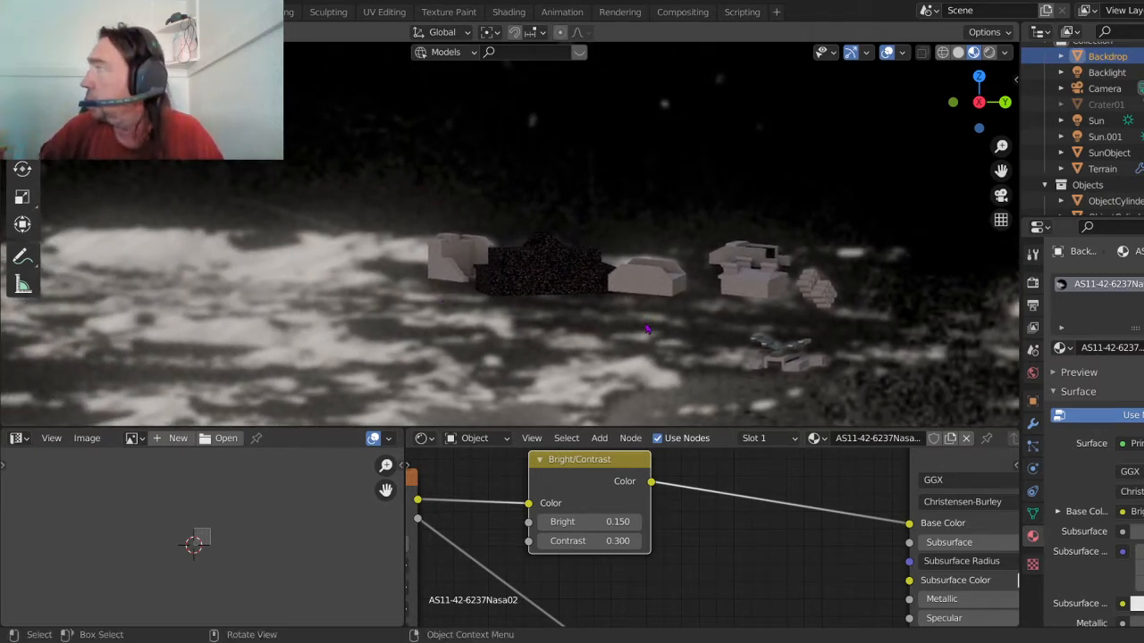
middle_click_drag(740, 290, 412, 268, "shift")
scroll(418, 234, "up", 2)
scroll(416, 232, "up", 3)
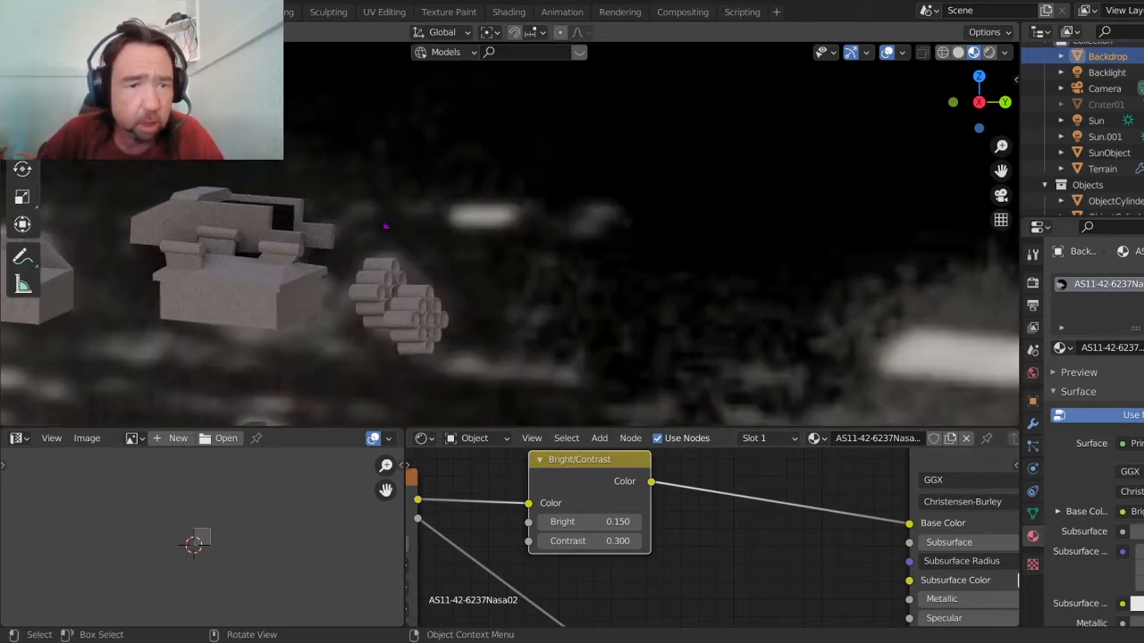
middle_click_drag(330, 229, 613, 253, "shift")
left_click(536, 236)
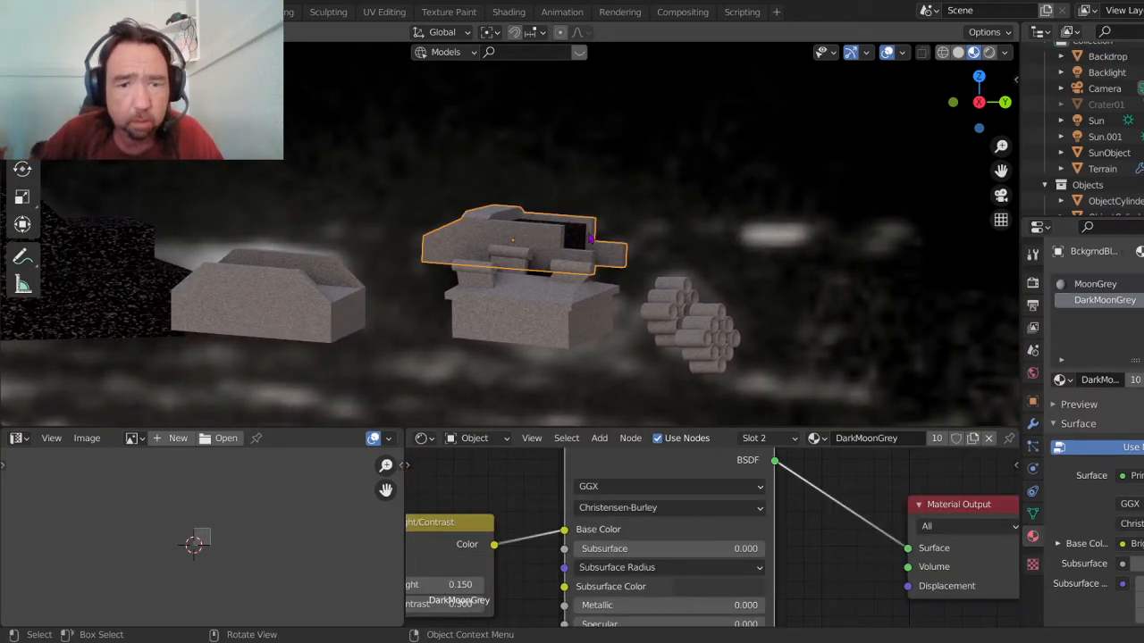
middle_click_drag(534, 240, 626, 254)
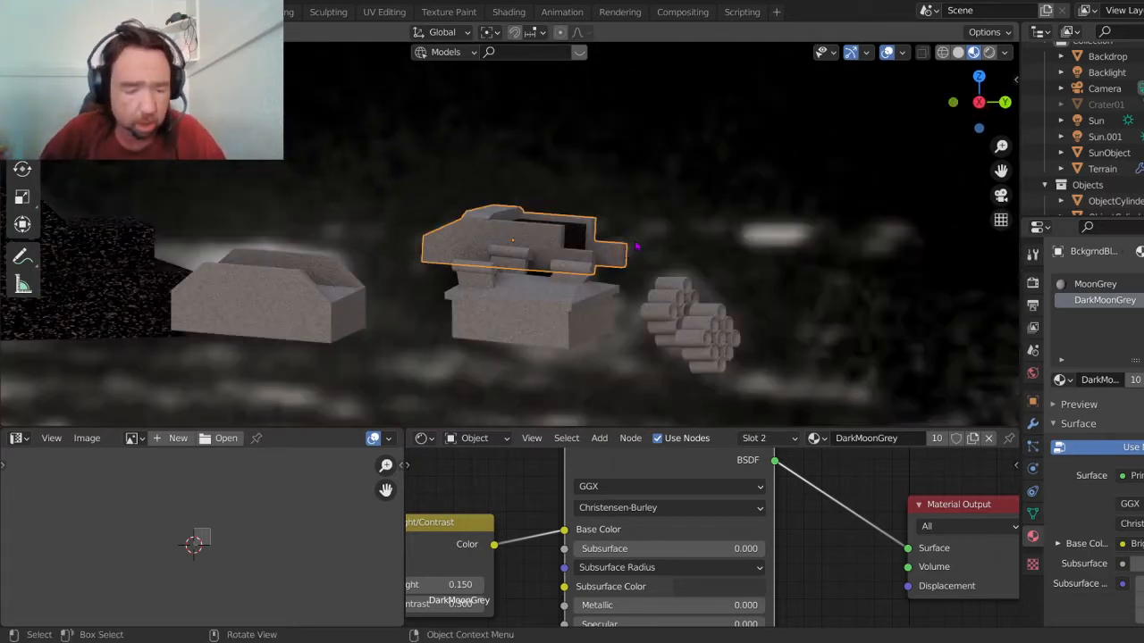
key("g")
key("z")
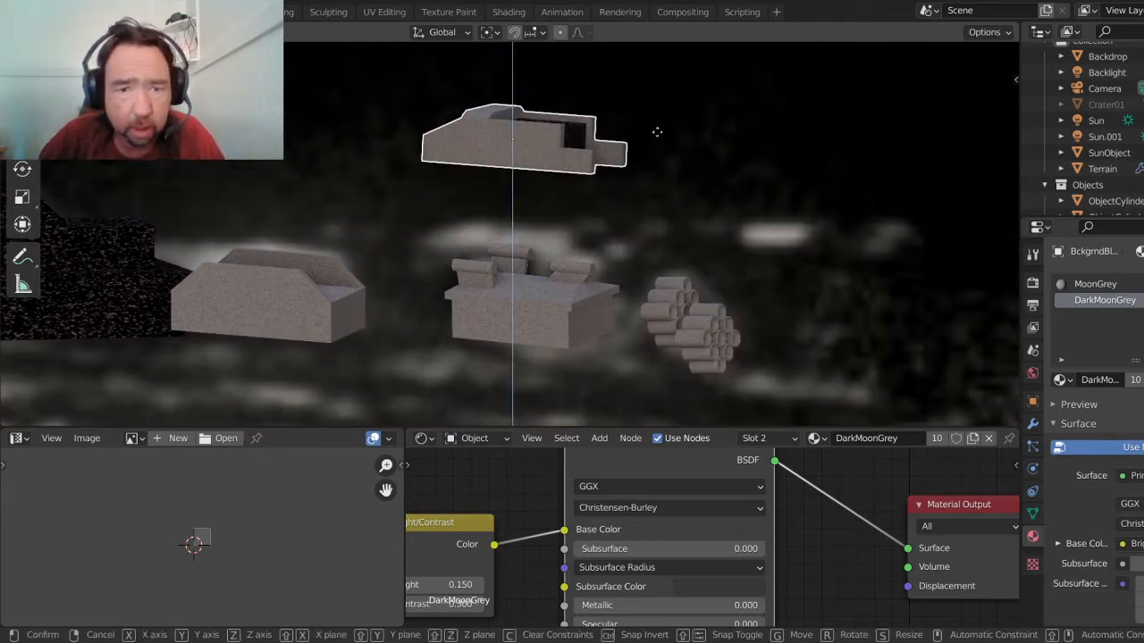
left_click(658, 134)
Step: Lower the building base with the three roof cylinders by about 0.035 m along Z
left_click(549, 312)
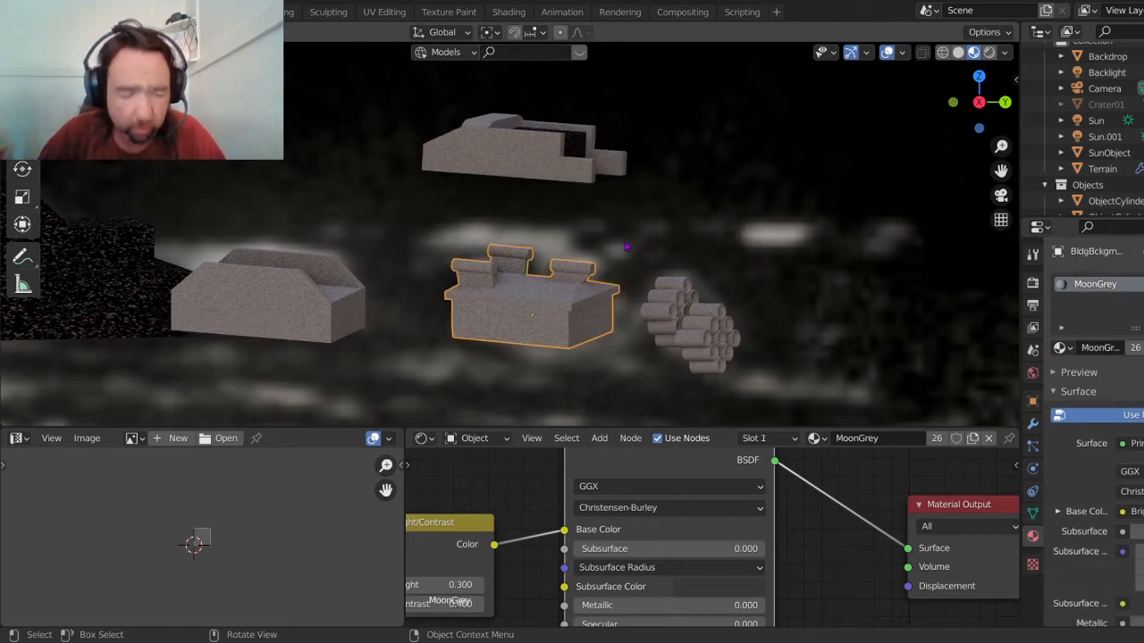
key("g")
key("z")
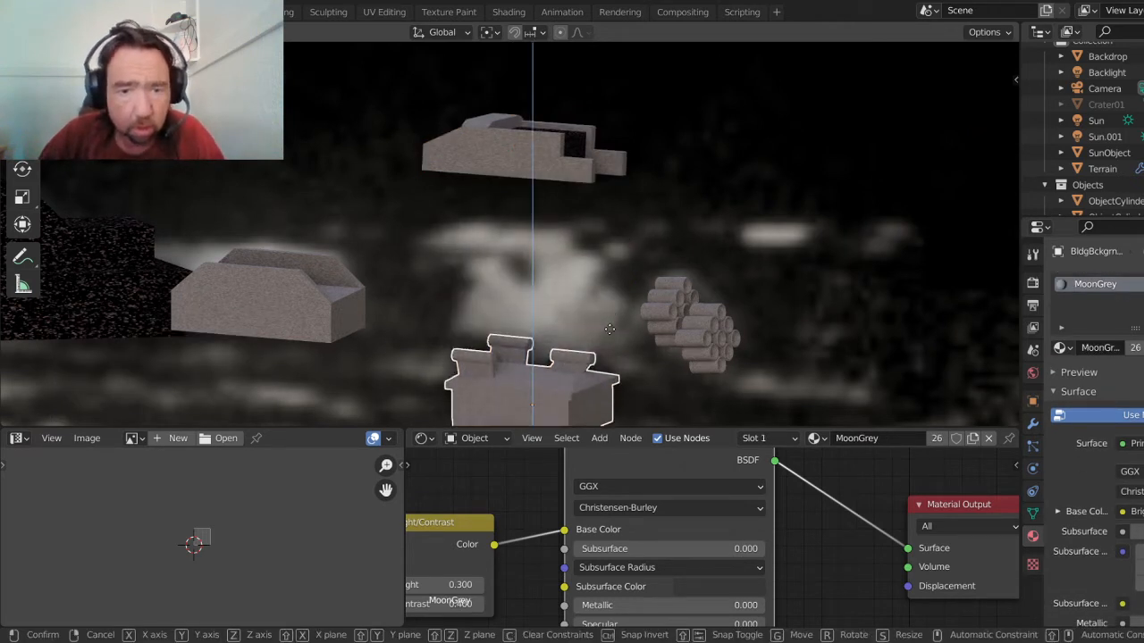
left_click(613, 332)
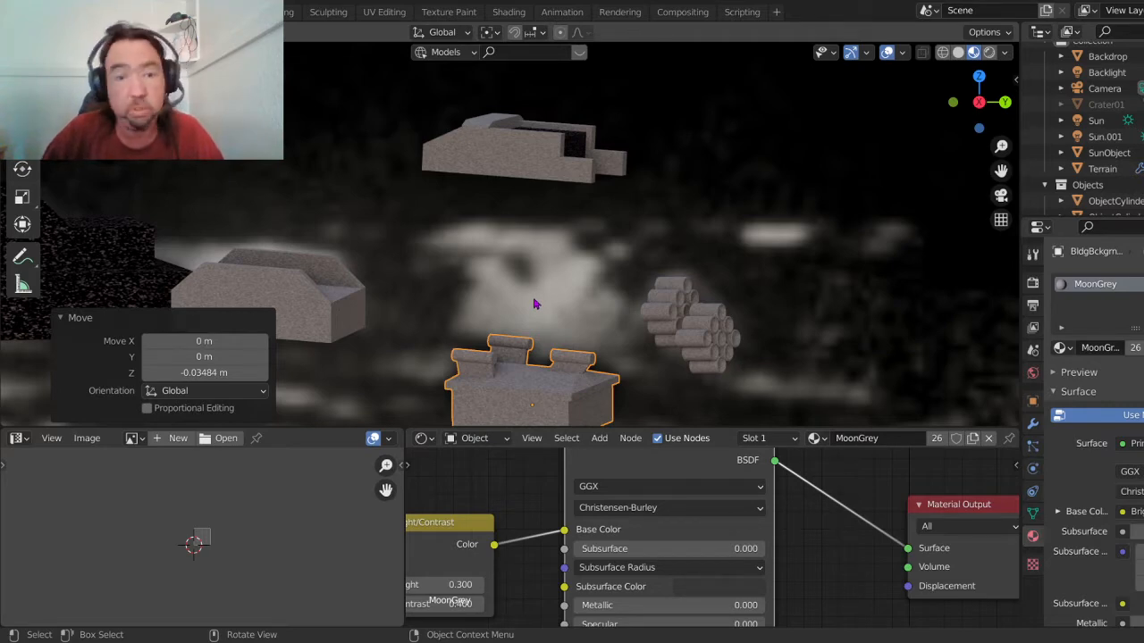
Step: Enlarge the 3D viewport and compare the bright backdrop shape with the separated building parts around it
scroll(528, 277, "up", 4)
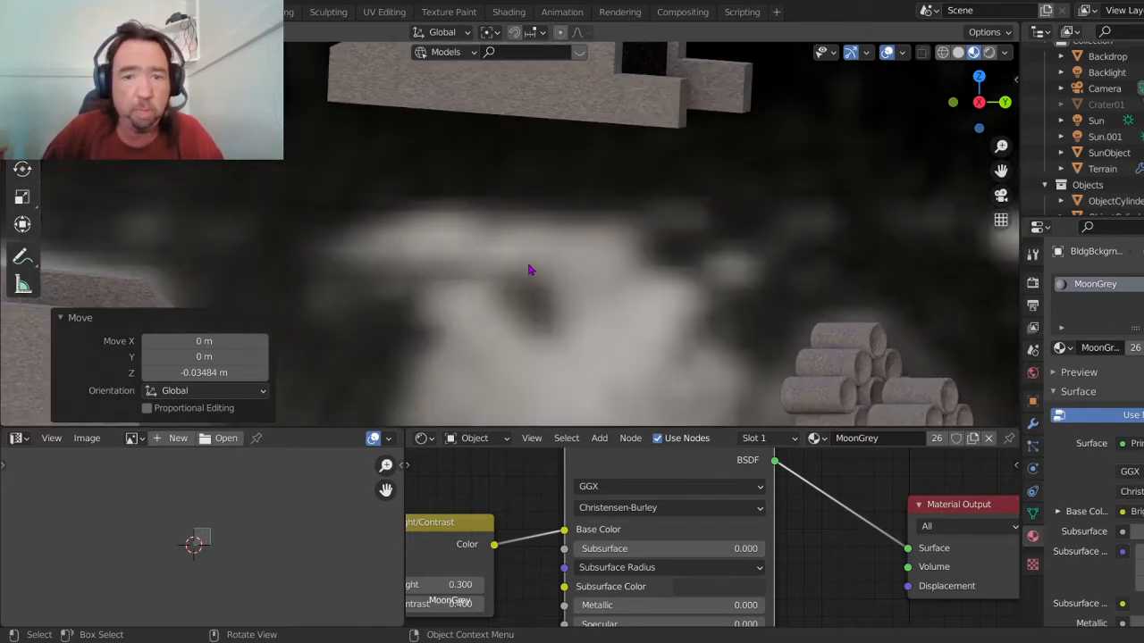
middle_click_drag(536, 268, 497, 352)
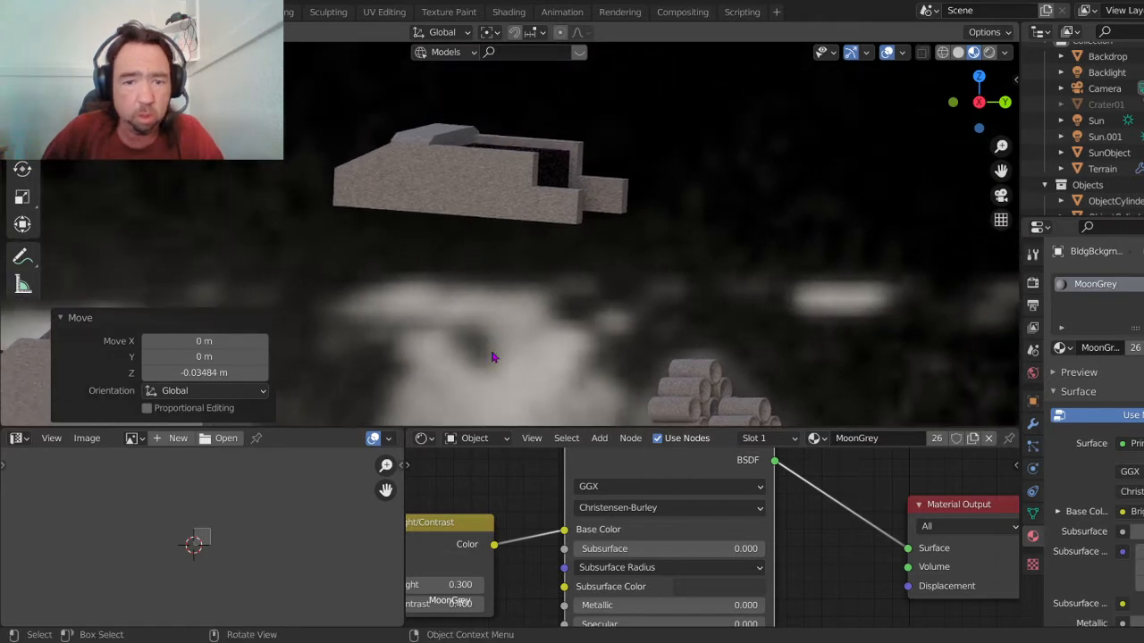
left_click_drag(520, 429, 513, 505)
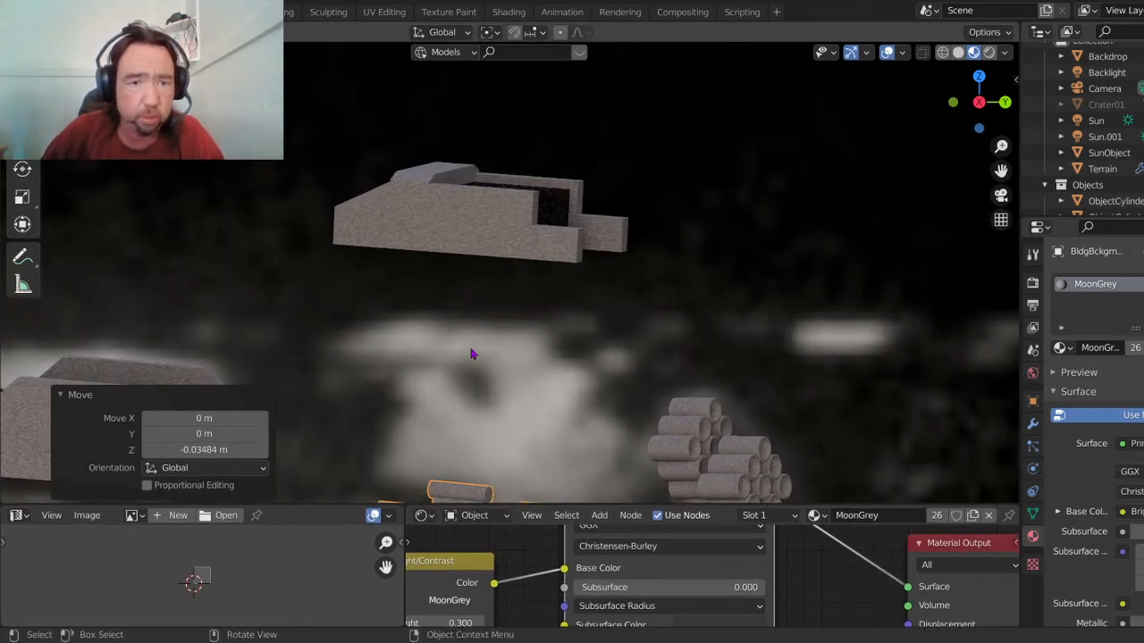
left_click(501, 219)
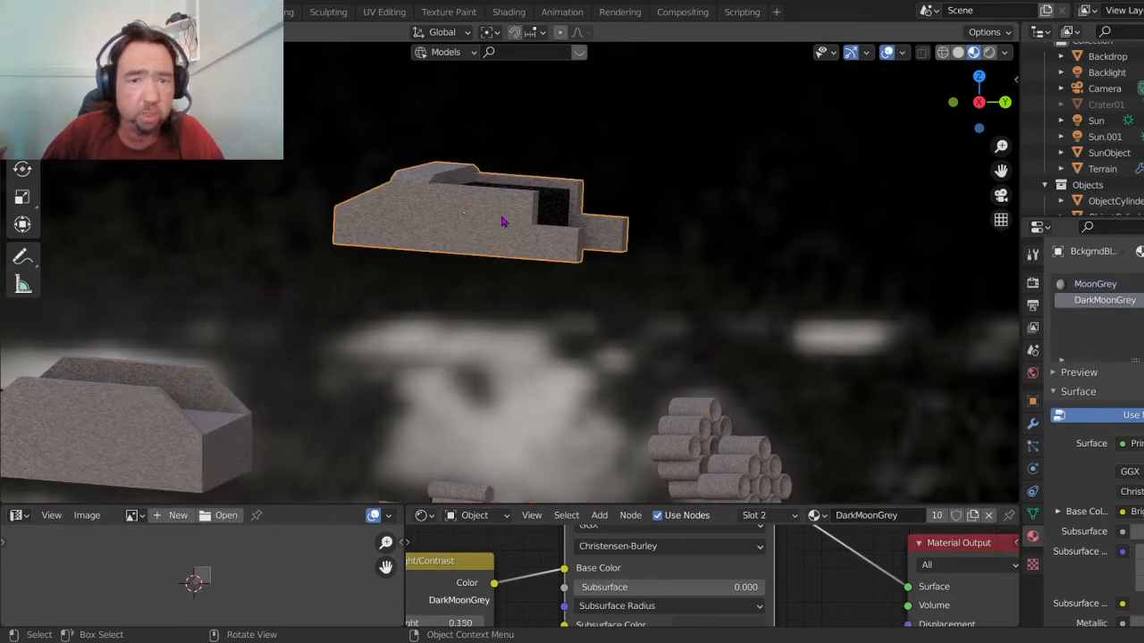
middle_click_drag(503, 222, 525, 268)
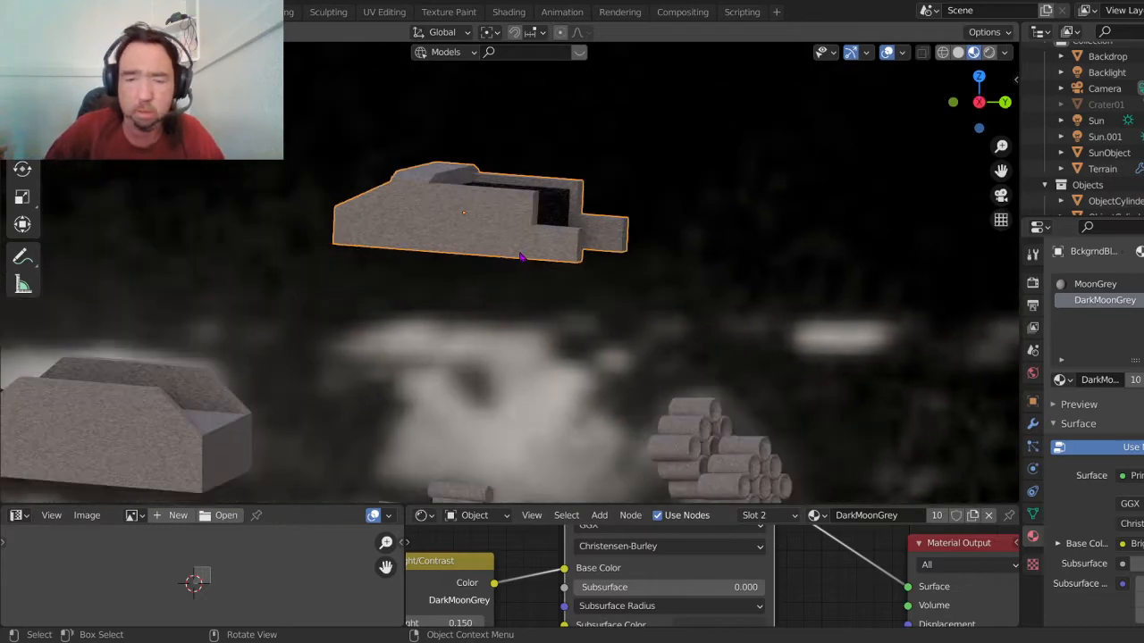
scroll(522, 258, "down", 2)
scroll(522, 258, "down", 4)
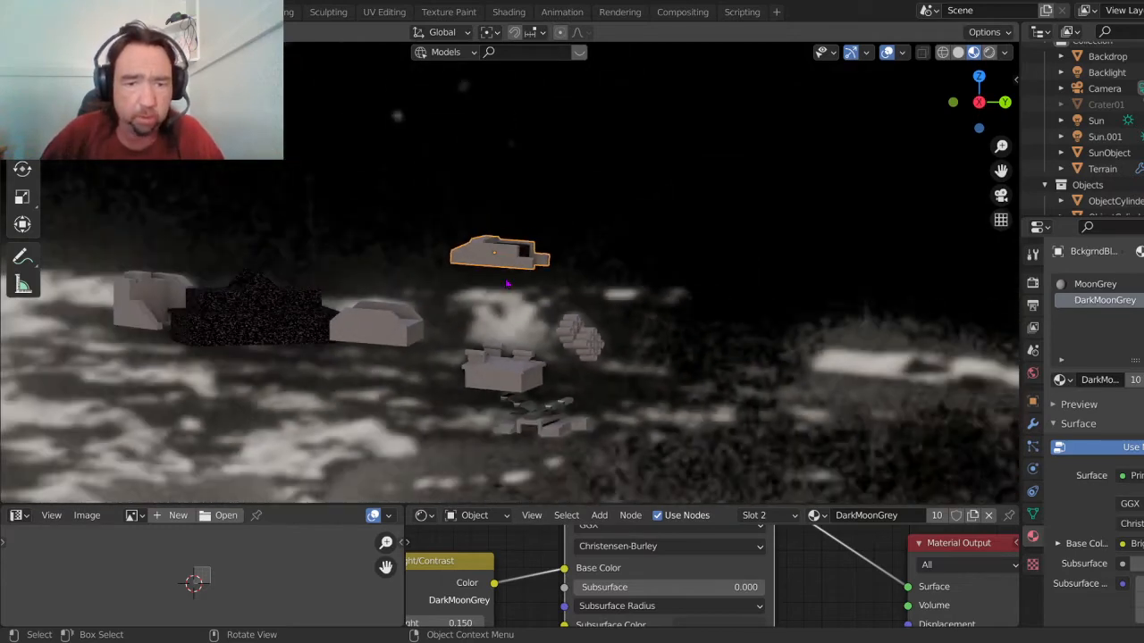
scroll(507, 283, "up", 2)
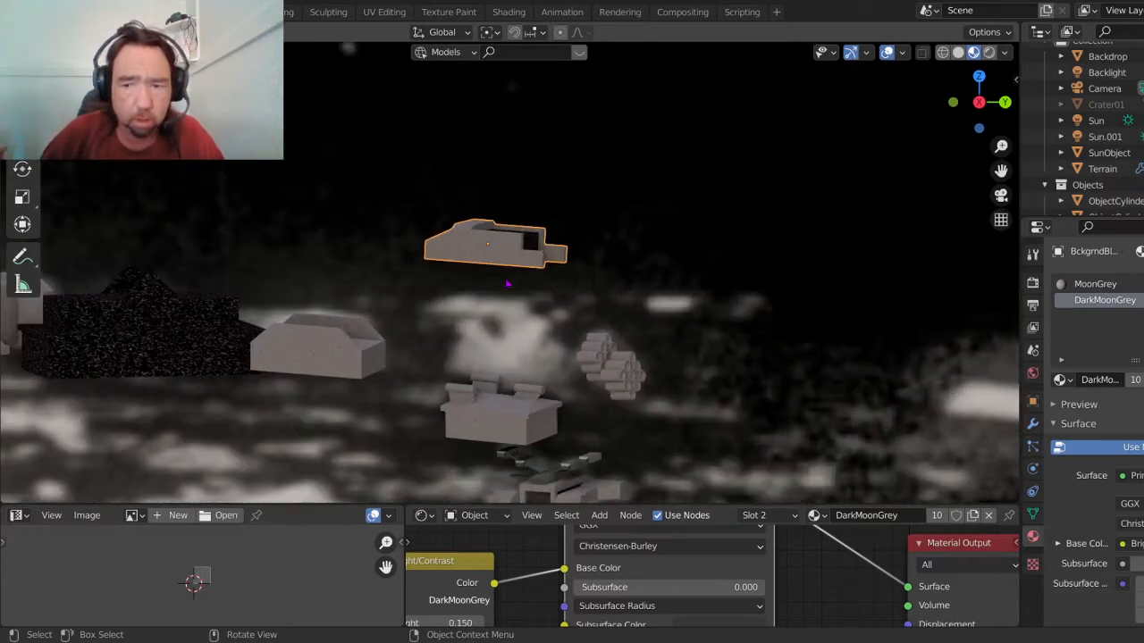
scroll(506, 284, "down", 1)
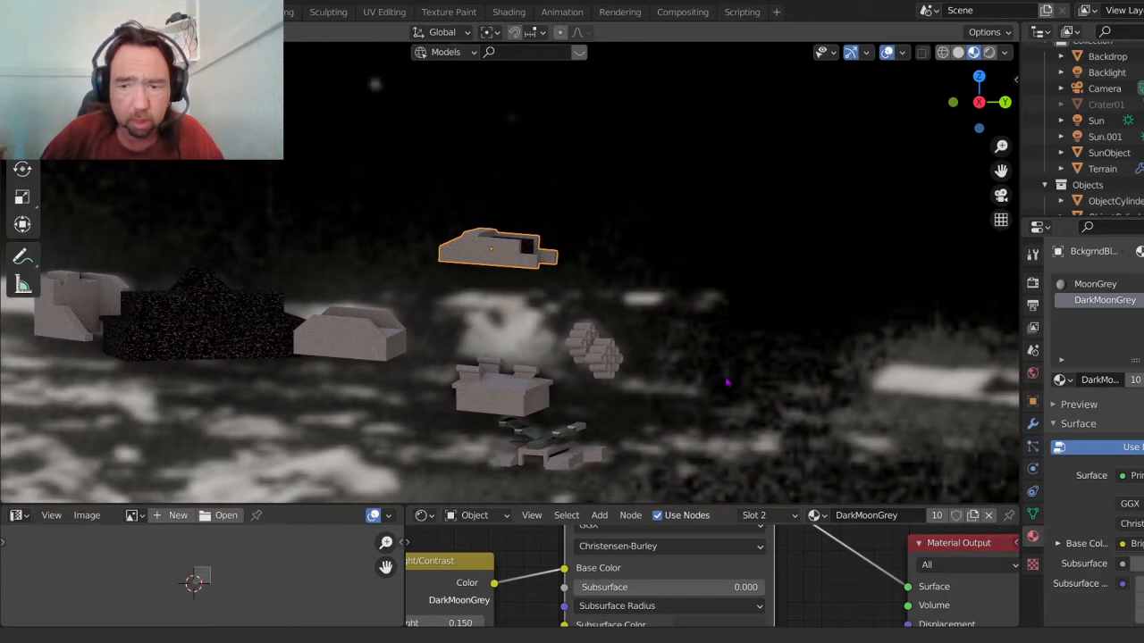
middle_click_drag(729, 381, 688, 410, "shift")
scroll(507, 342, "up", 1)
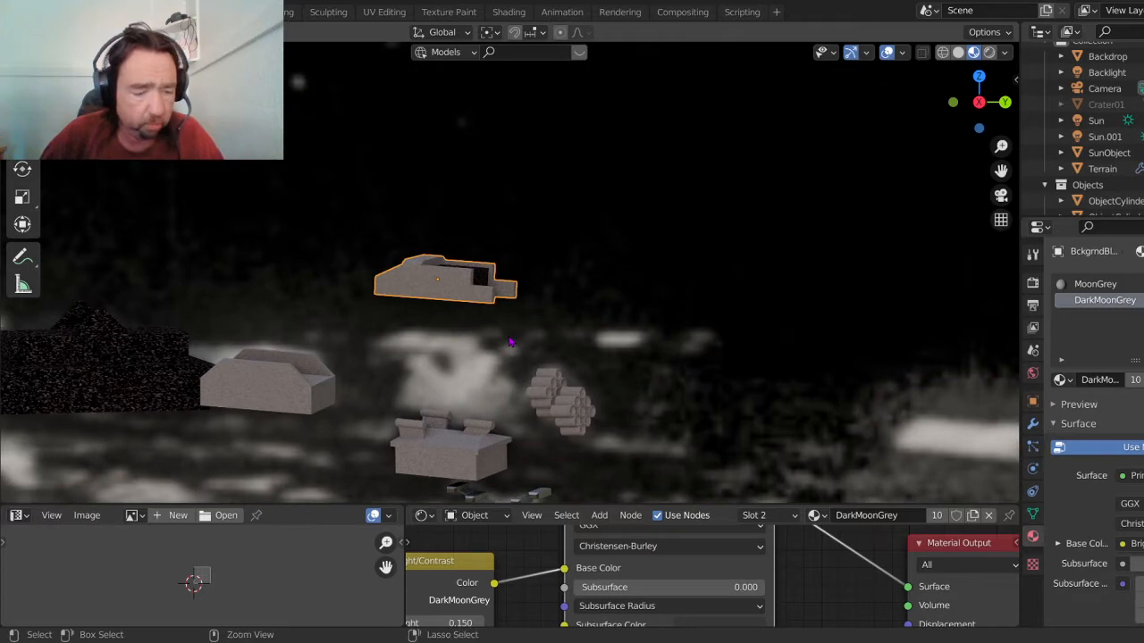
Step: Undo the vertical moves of the upper building section and its base
key("ctrl+z")
key("ctrl+z")
key("ctrl+z")
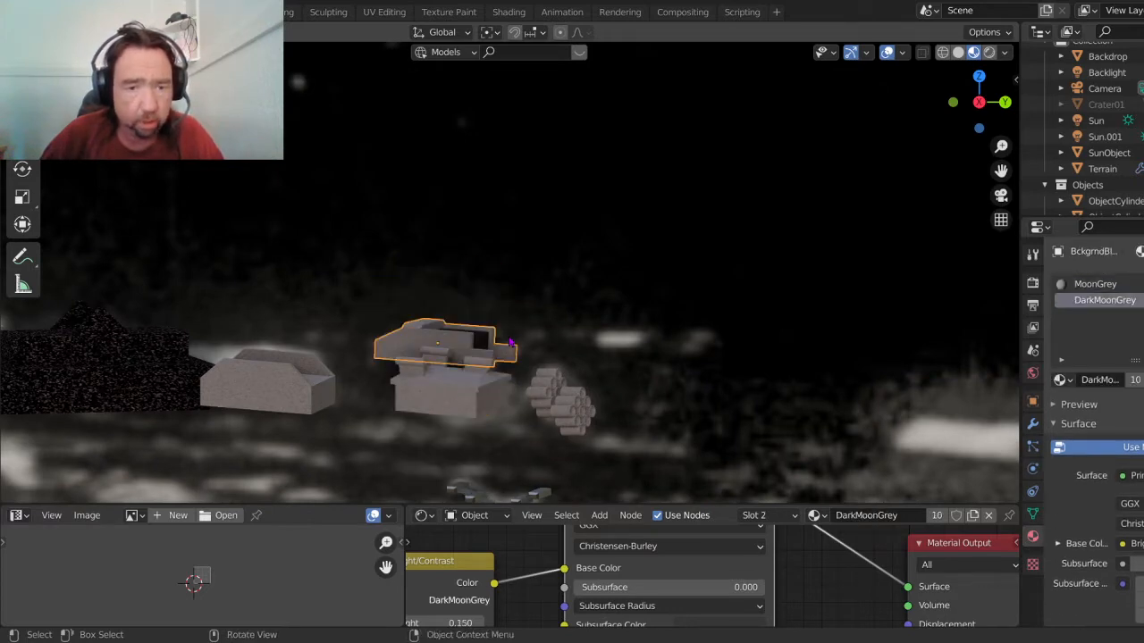
Step: Lower the spaceship with the crossed upper arms, in front of the buildings, by about 0.034 m along Z
scroll(511, 344, "down", 4)
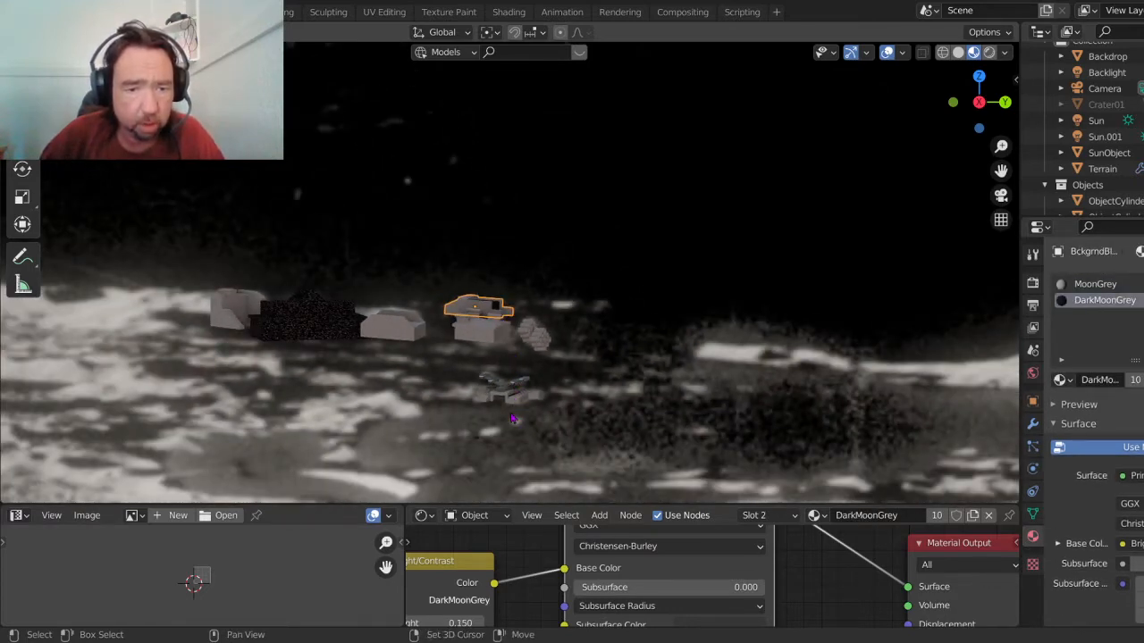
middle_click_drag(513, 416, 519, 285, "shift")
scroll(531, 368, "up", 4)
left_click(453, 310)
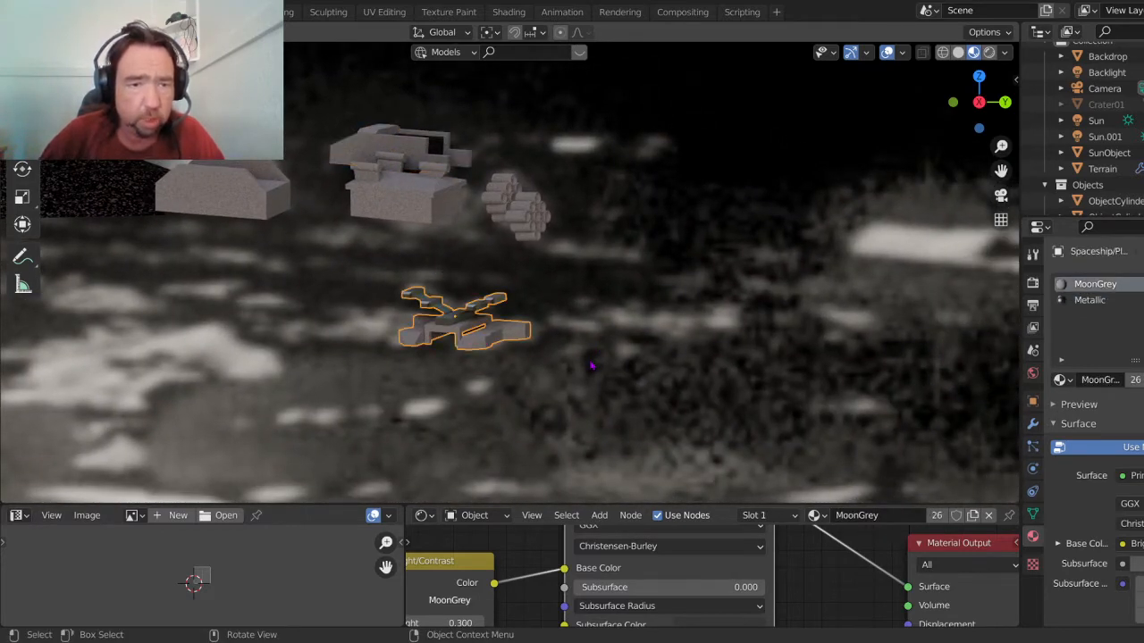
scroll(590, 364, "up", 2)
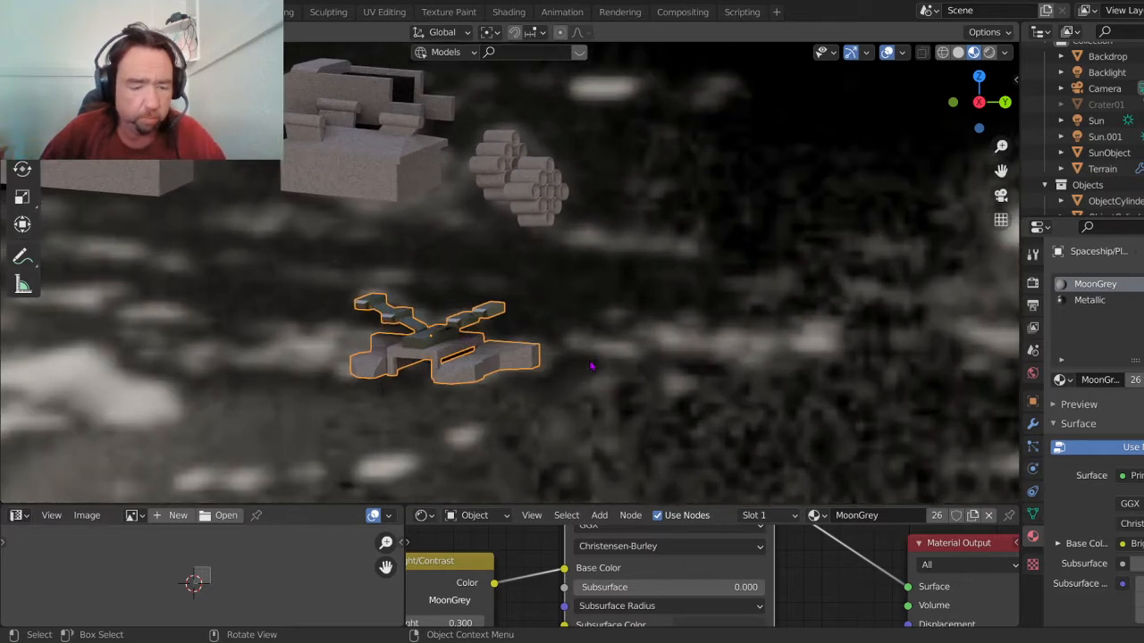
key("g")
key("z")
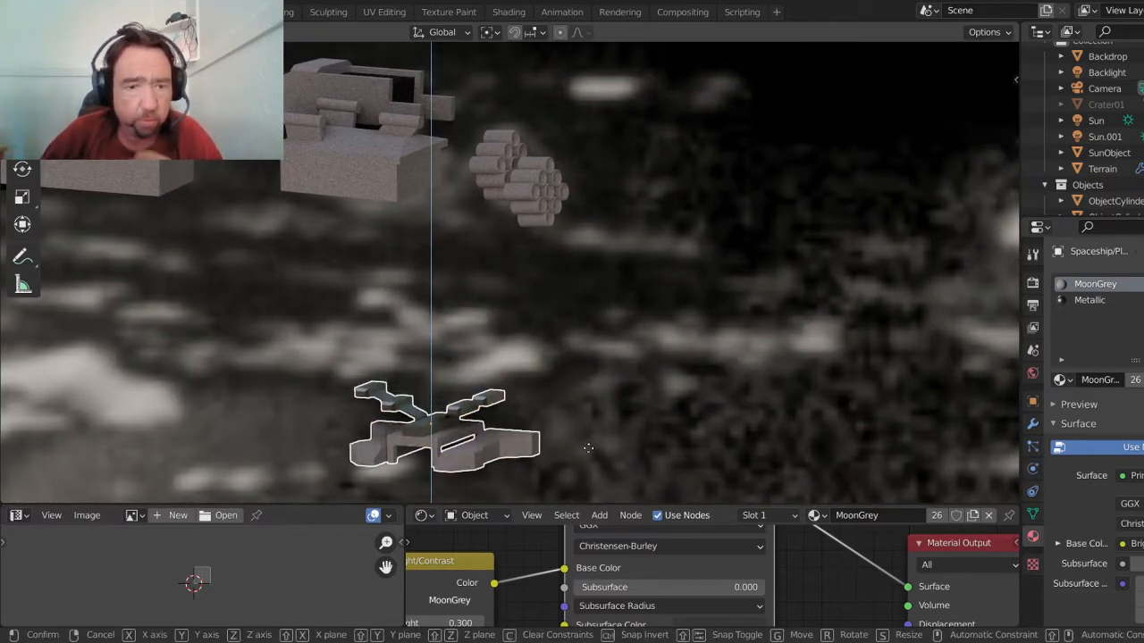
left_click(589, 451)
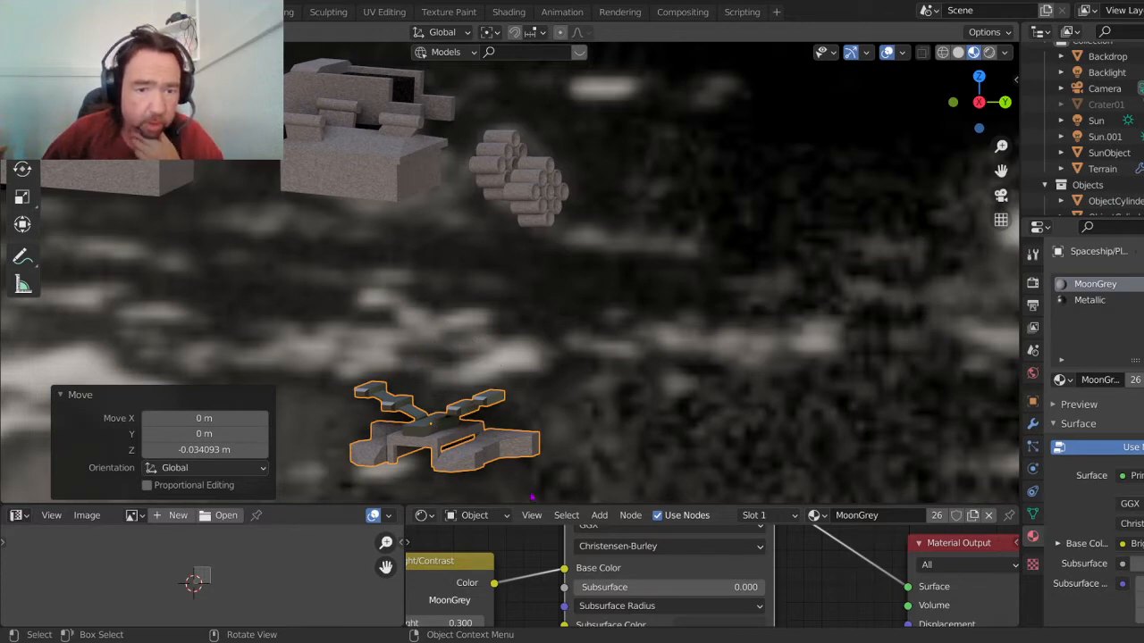
Step: Compare the lowered spaceship with the bright backdrop shapes around it from several angles and in side view
scroll(501, 431, "up", 3)
middle_click_drag(501, 431, 472, 434)
scroll(475, 437, "down", 4)
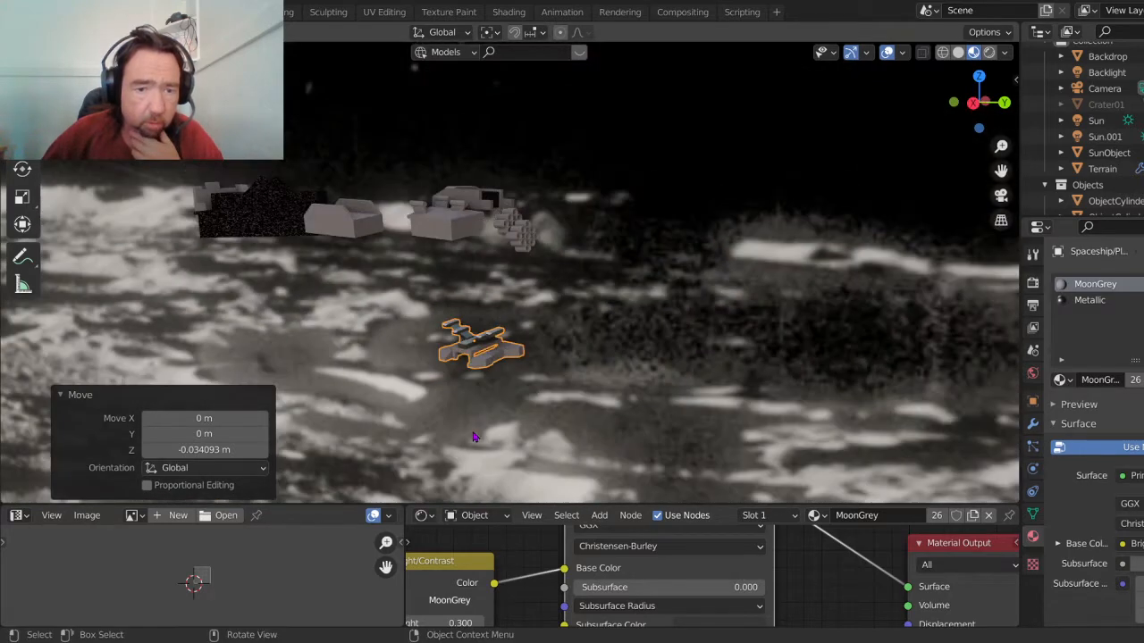
scroll(506, 384, "up", 2)
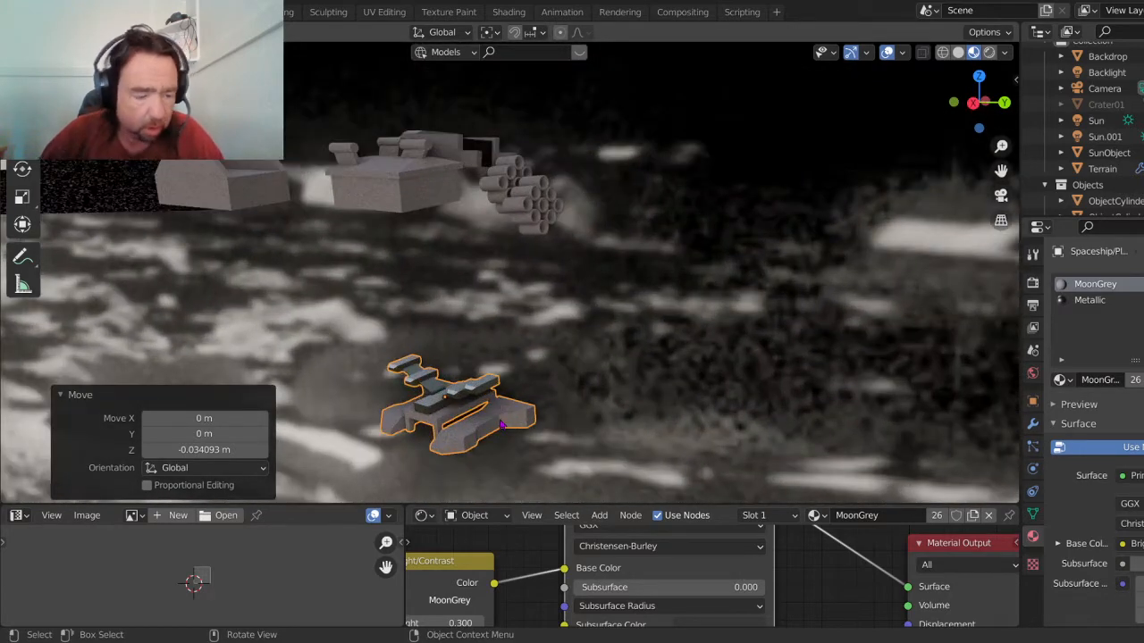
middle_click_drag(502, 423, 672, 265)
scroll(523, 271, "up", 2)
key("KP_3")
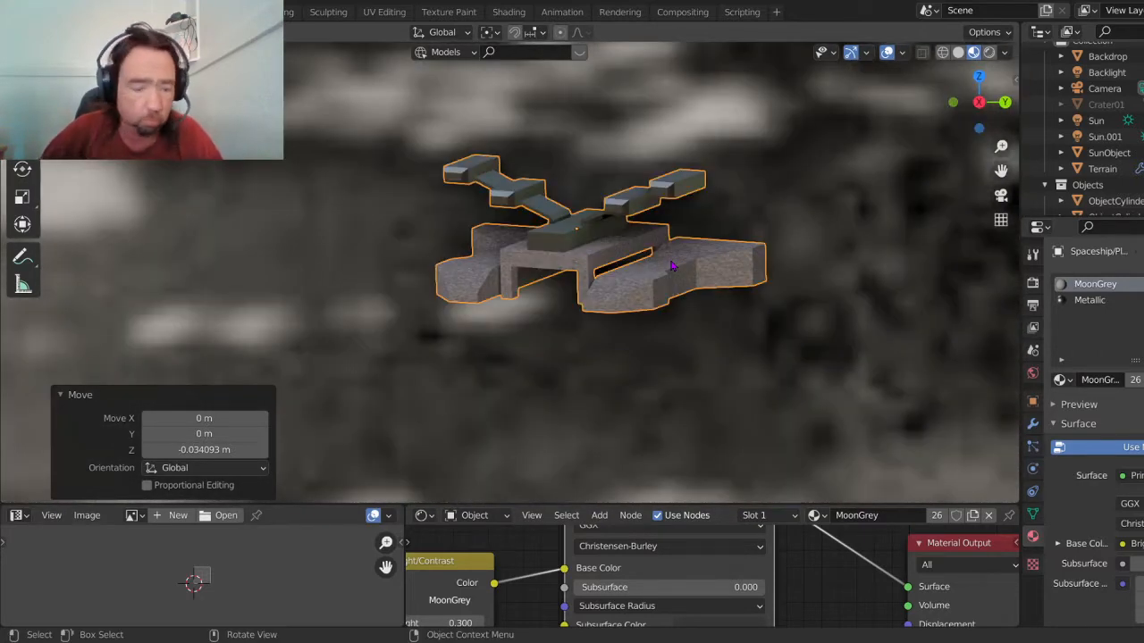
Step: Undo the downward move of the spaceship with the crossed upper arms
key("ctrl+z")
scroll(612, 227, "down", 8)
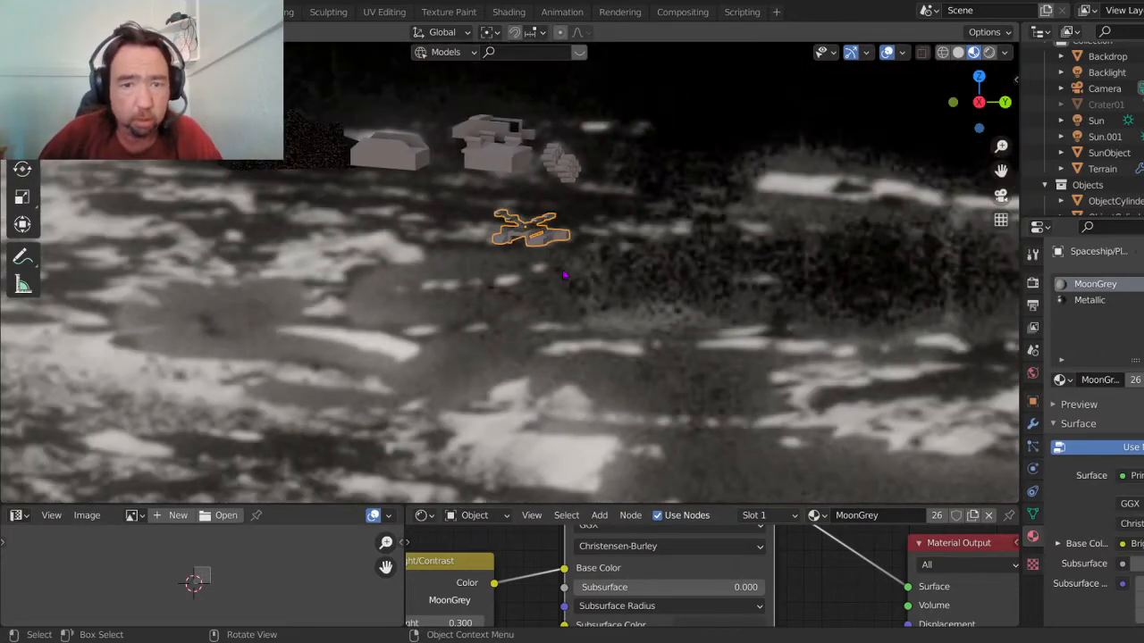
scroll(564, 275, "down", 3)
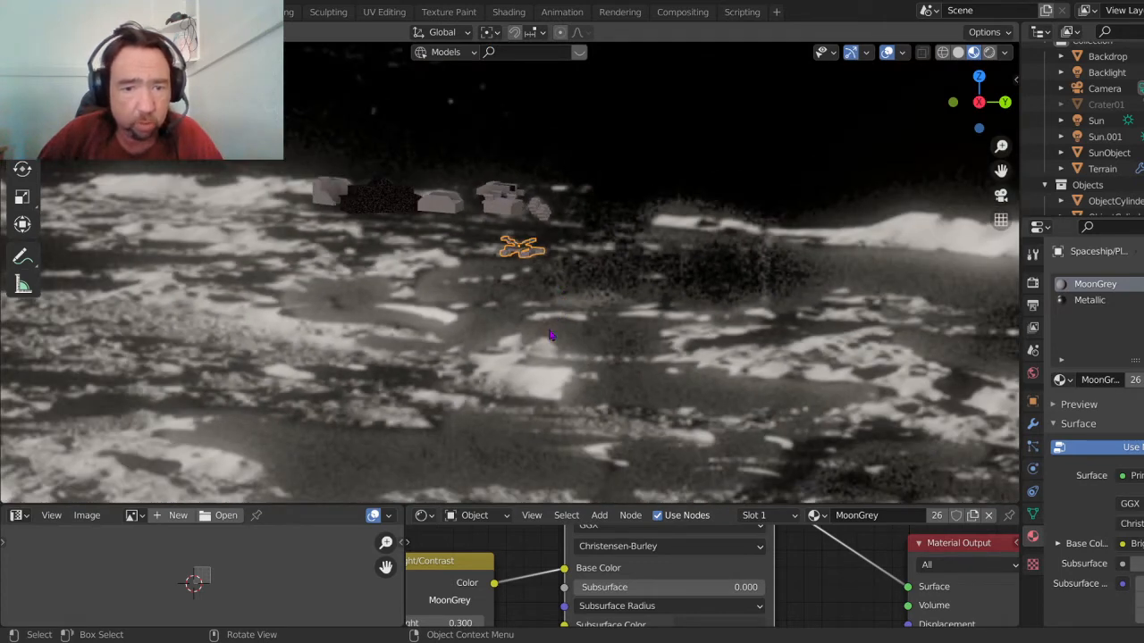
middle_click_drag(462, 377, 911, 397)
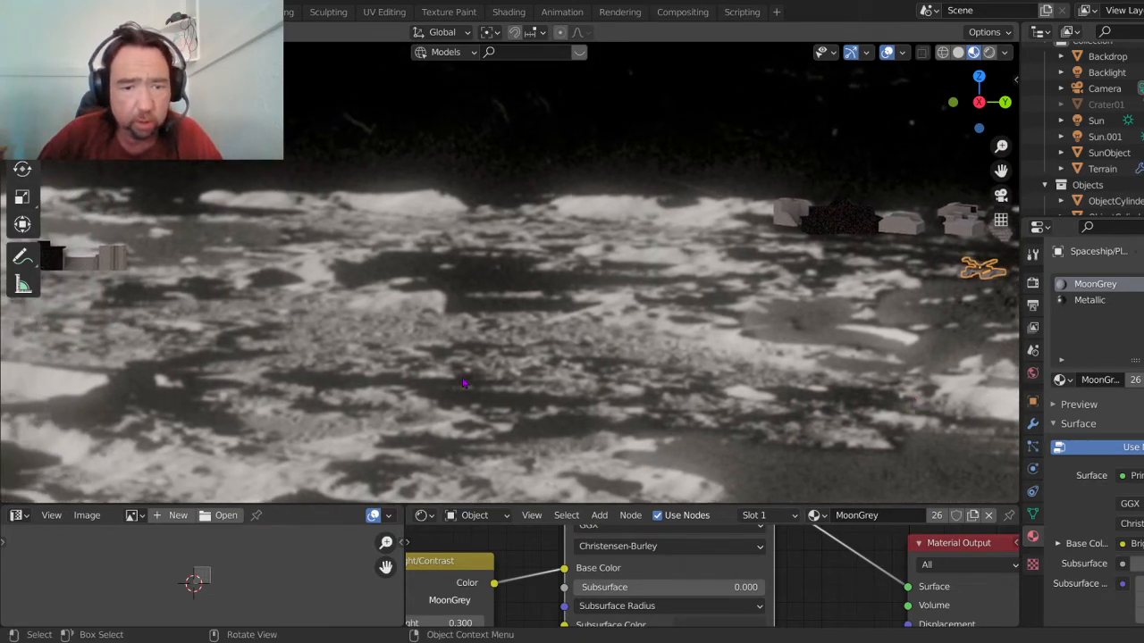
scroll(463, 383, "down", 3)
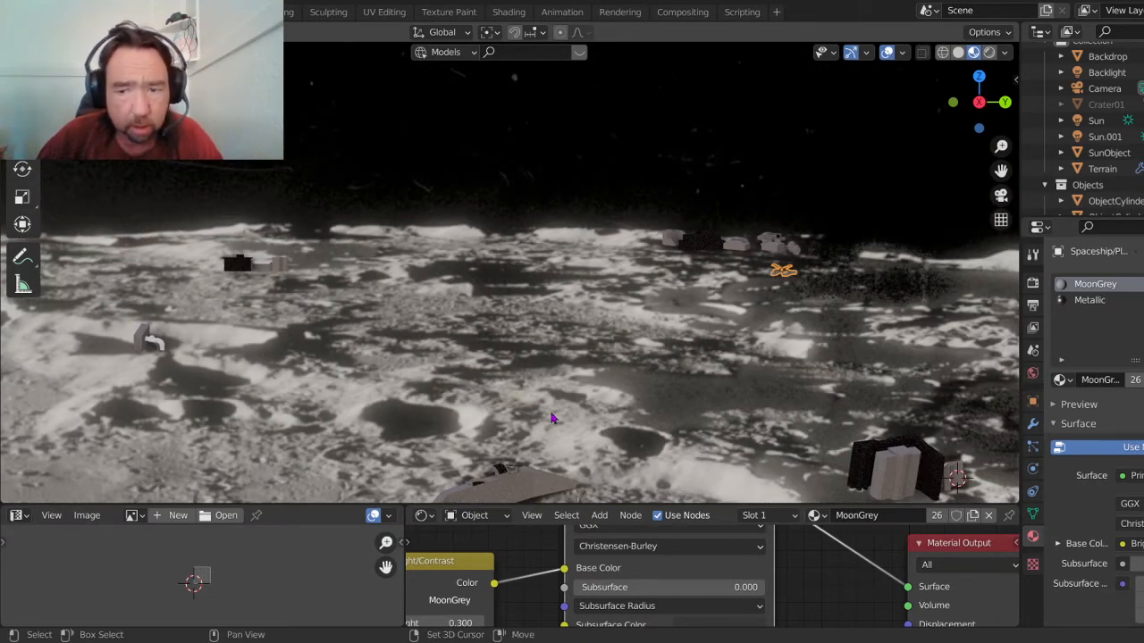
middle_click_drag(551, 418, 312, 248)
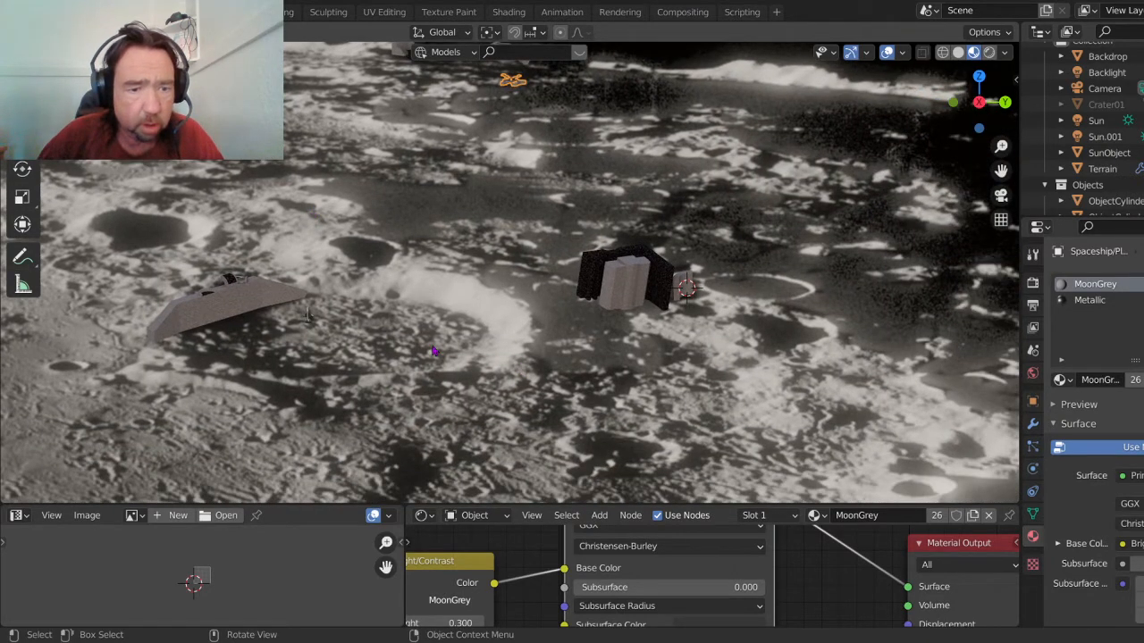
Step: Move the small winged rocket at the end of the city wall about 0.039 m along Y to expose the backdrop
scroll(433, 347, "up", 3)
middle_click_drag(300, 341, 718, 257, "shift")
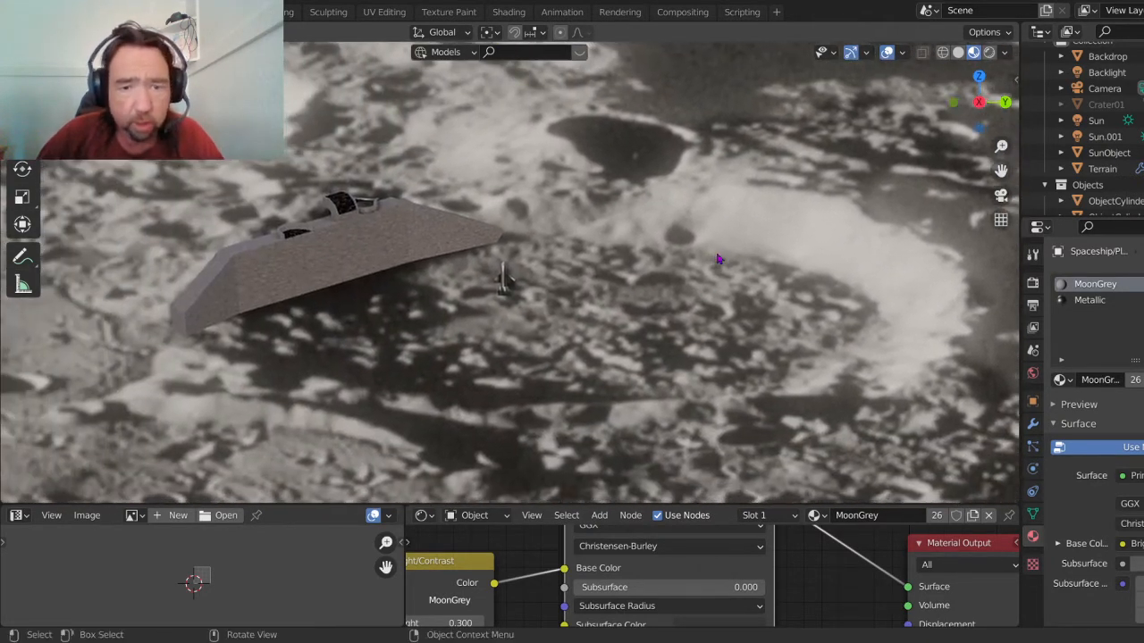
scroll(642, 333, "up", 5)
scroll(615, 328, "up", 3)
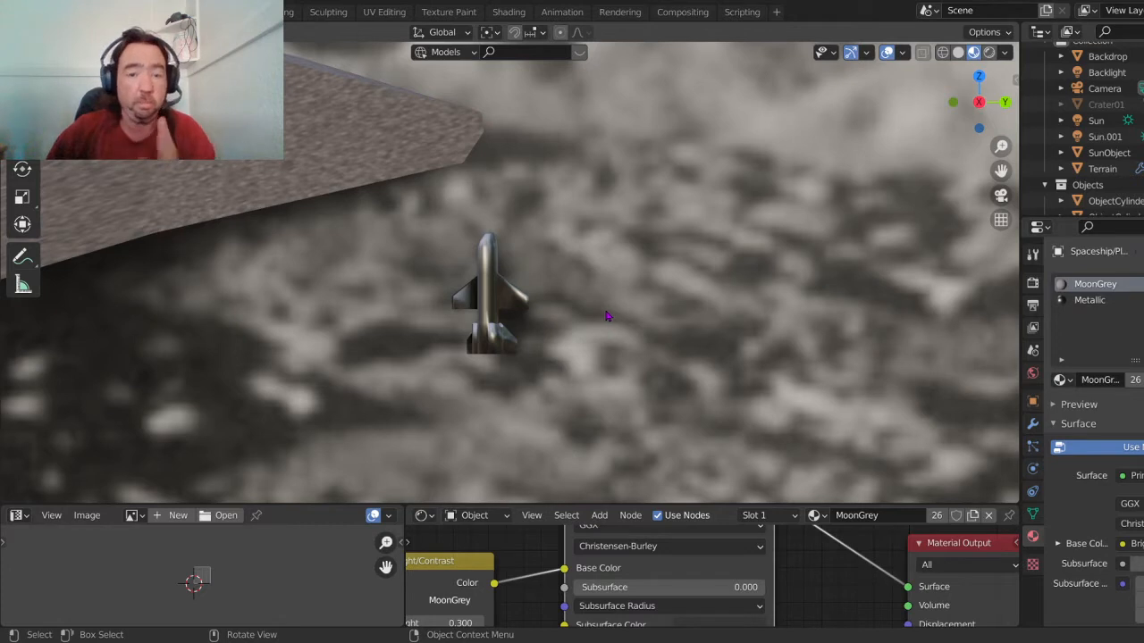
left_click(497, 304)
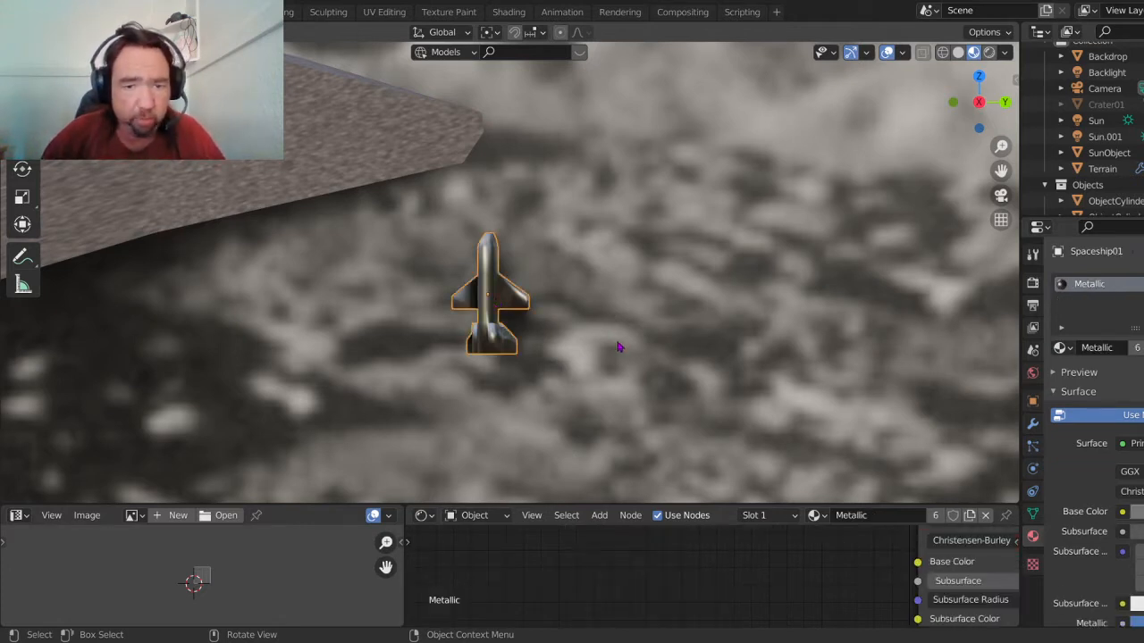
key("g")
key("y")
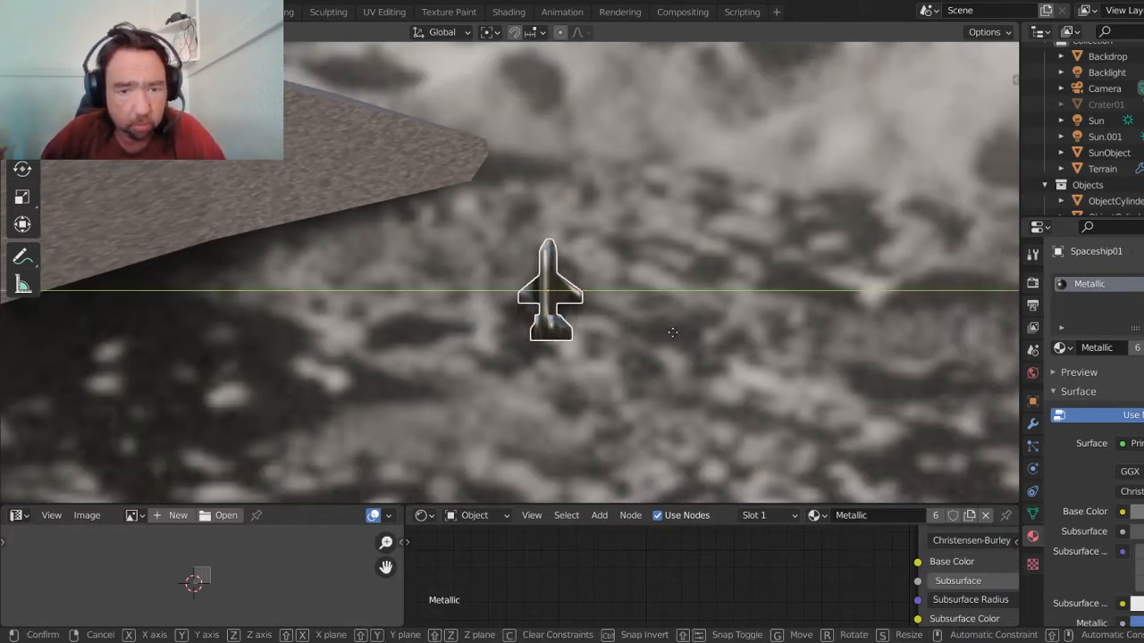
left_click(698, 331)
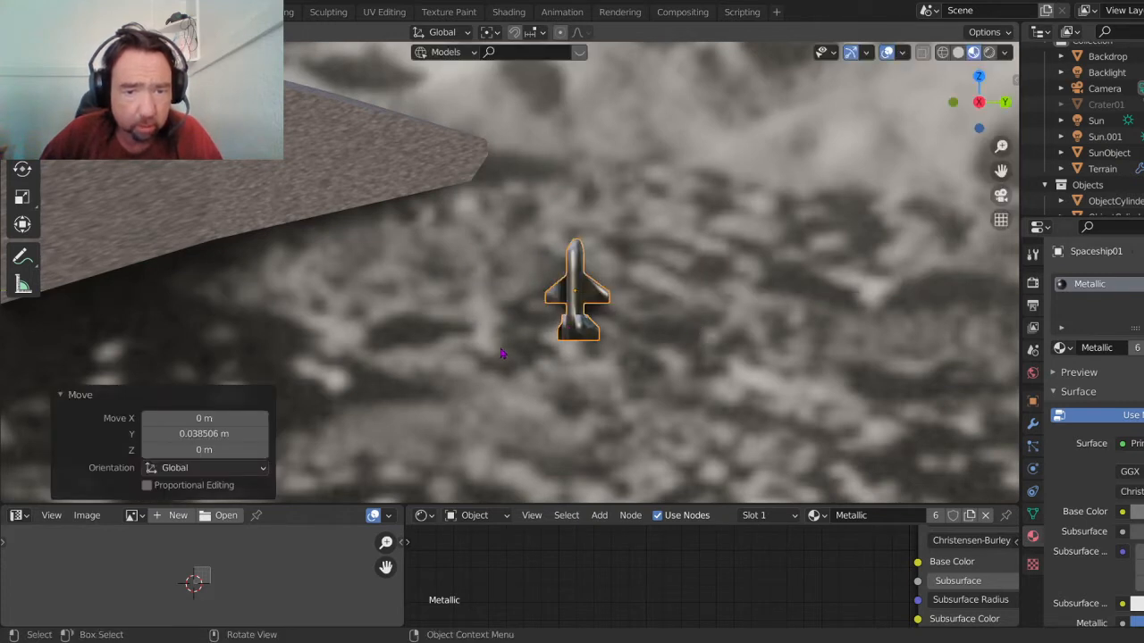
Step: Select the backdrop and set the contrast of its NASA photo material to 0.35
scroll(501, 353, "down", 1)
scroll(503, 344, "down", 1)
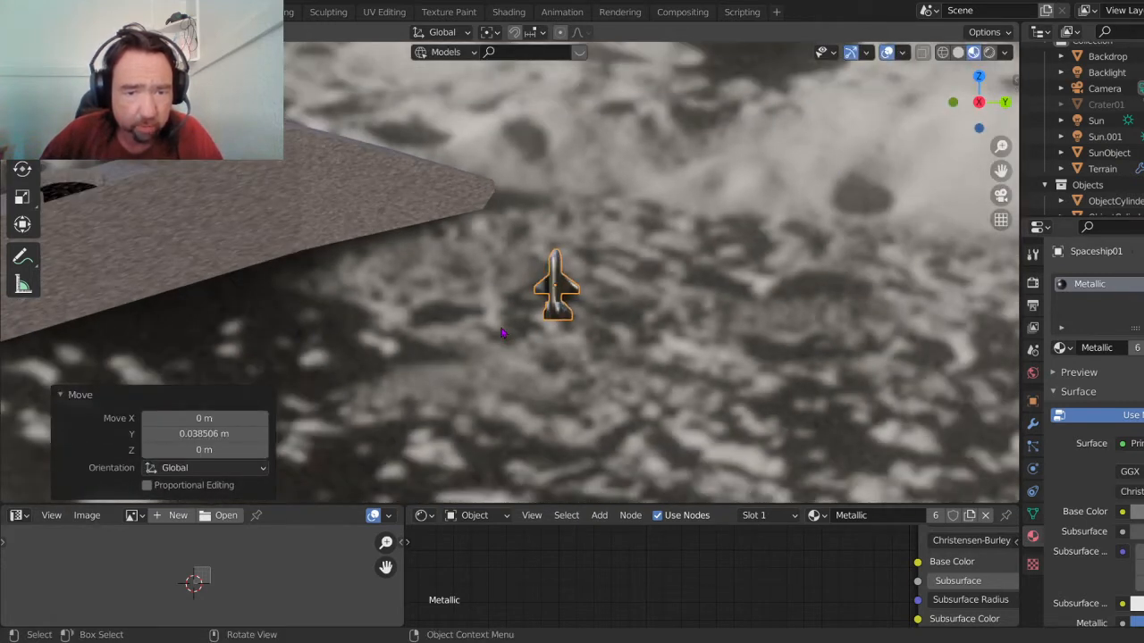
middle_click_drag(503, 327, 622, 274, "shift")
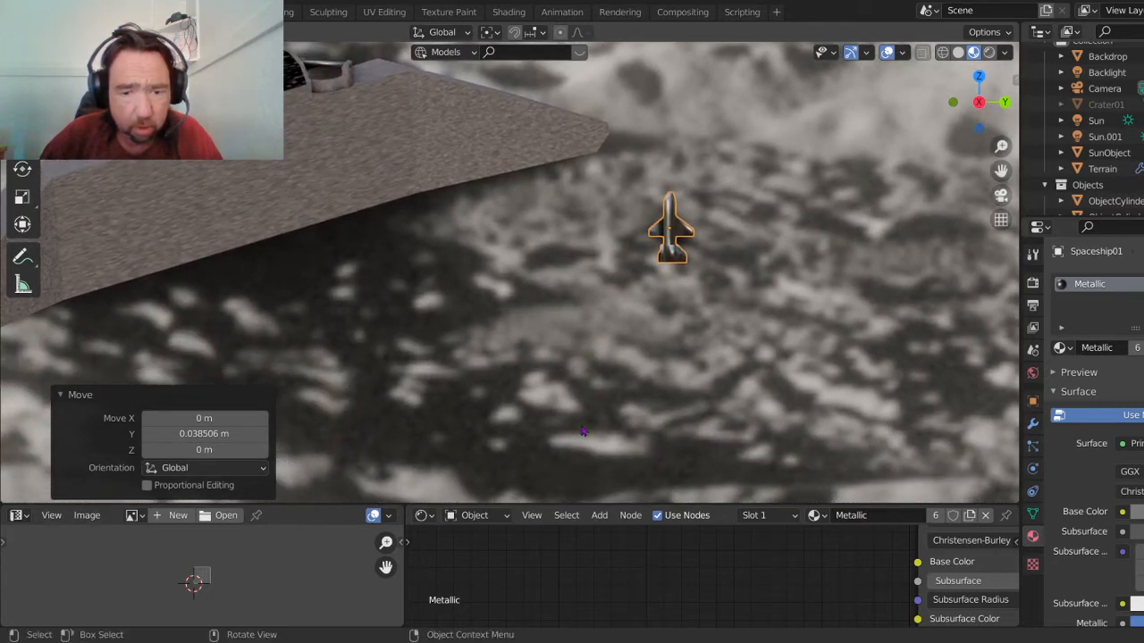
left_click(603, 340)
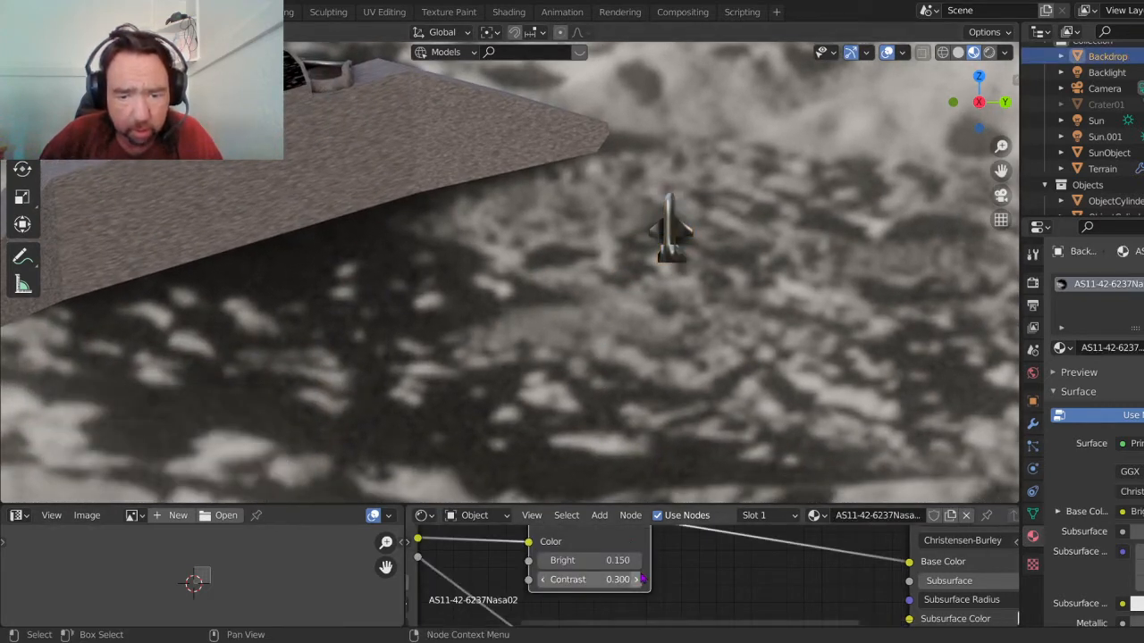
left_click(608, 580)
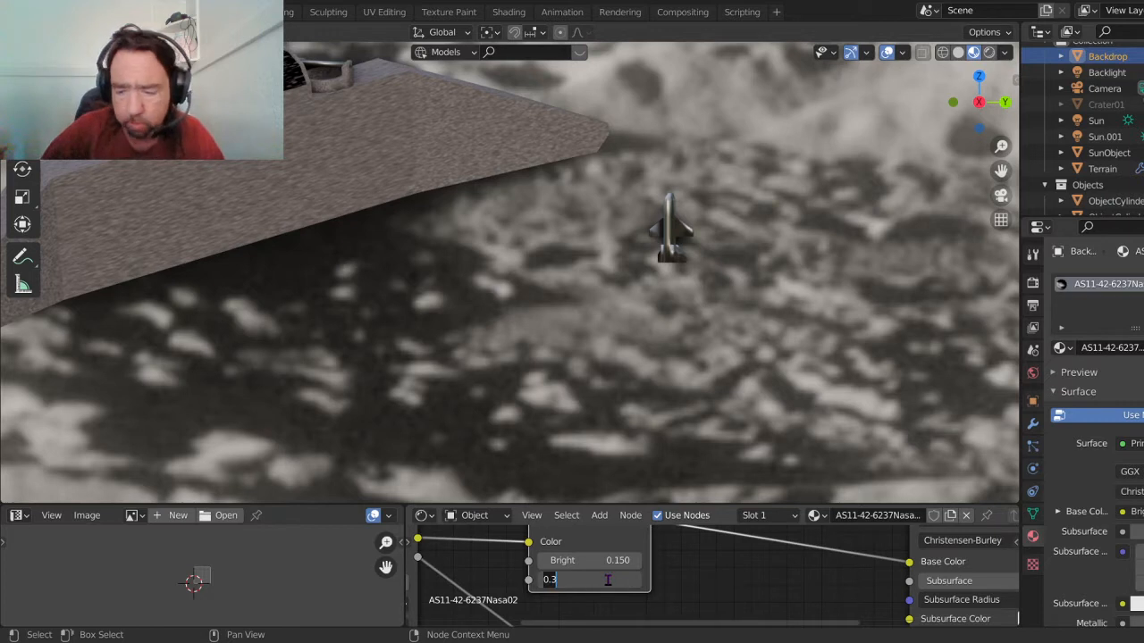
type("0.35")
key("Return")
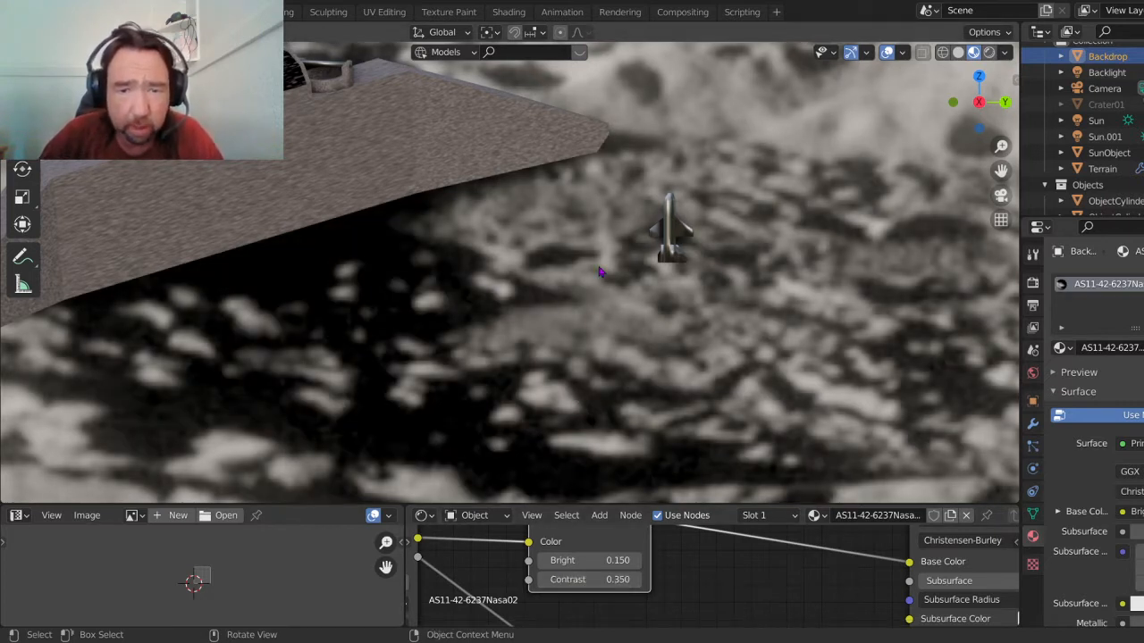
Step: Select the small winged rocket and compare it with the bright backdrop shape beside it
scroll(600, 273, "up", 1)
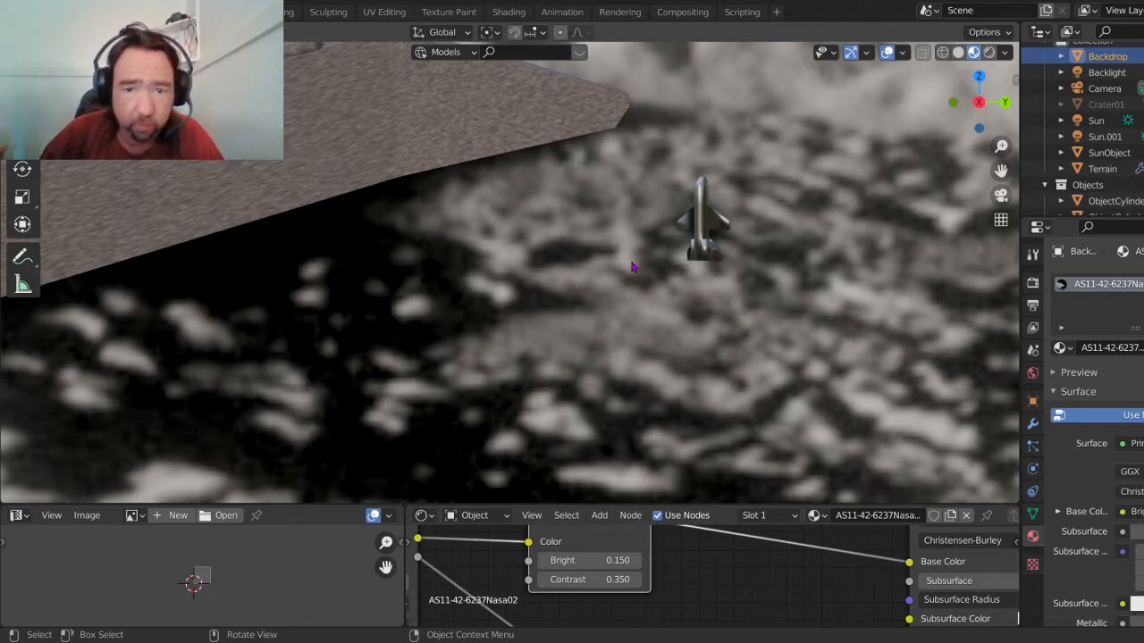
scroll(608, 303, "up", 1)
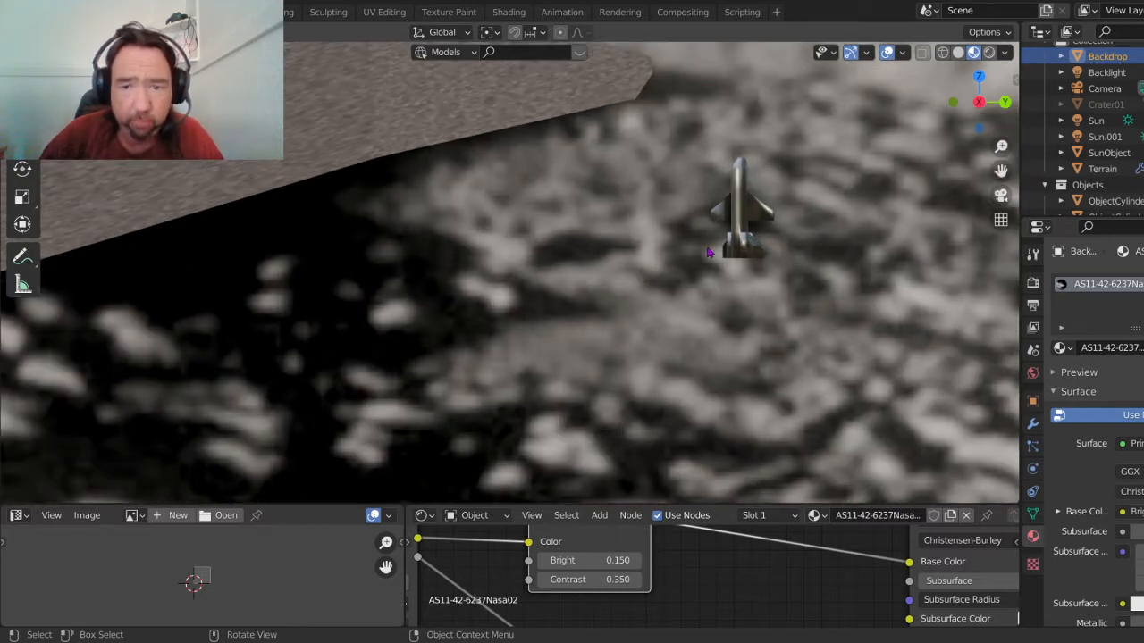
left_click(740, 230)
scroll(766, 331, "up", 2)
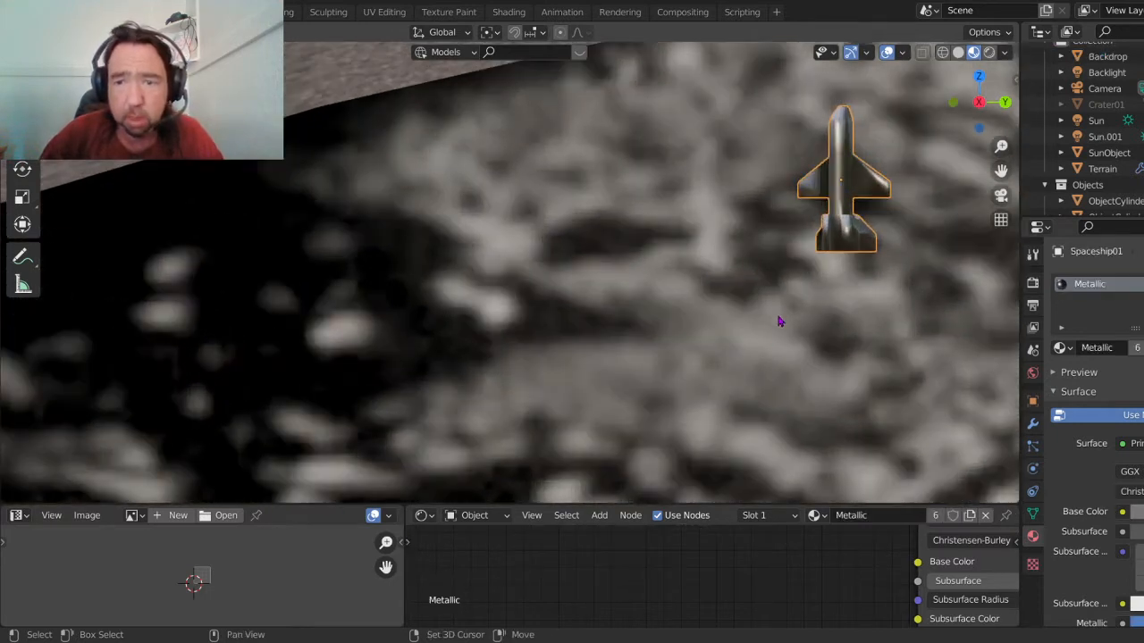
middle_click_drag(780, 319, 367, 431, "shift")
scroll(433, 394, "up", 4)
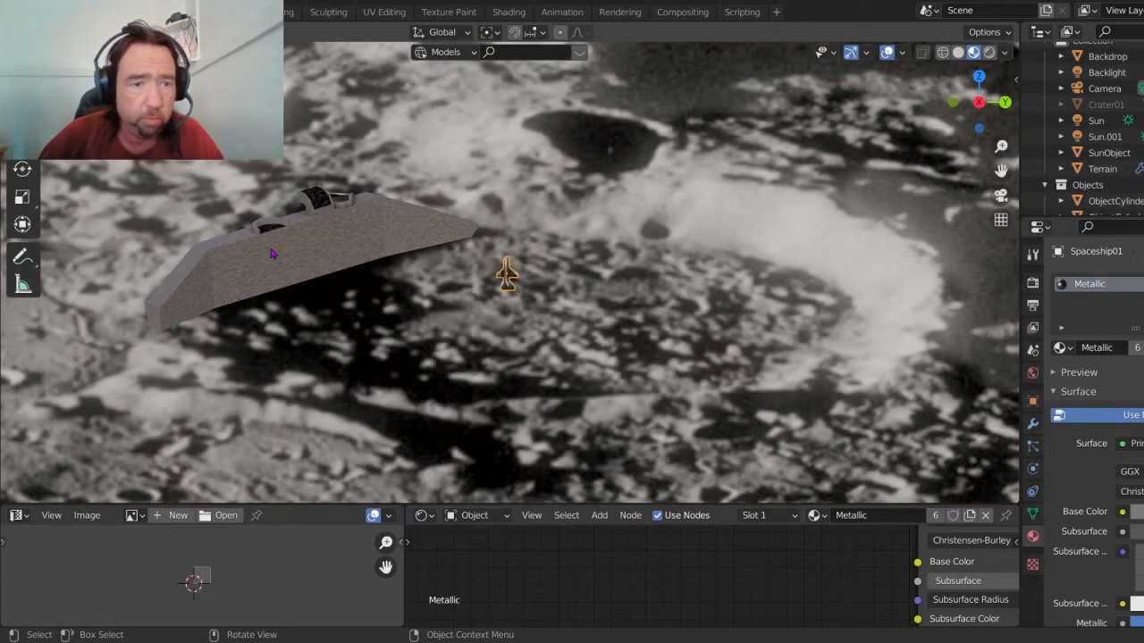
Step: Move the city wall about 0.46 m along Y, away from the crater edge it covers
left_click(272, 255)
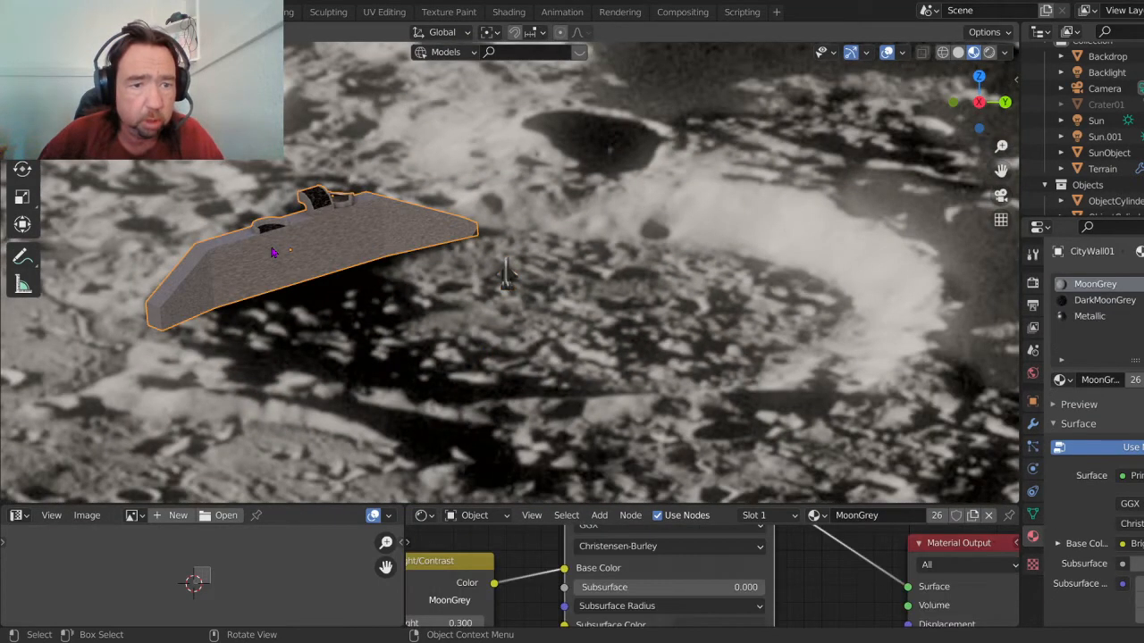
middle_click_drag(273, 255, 301, 263)
key("KP_3")
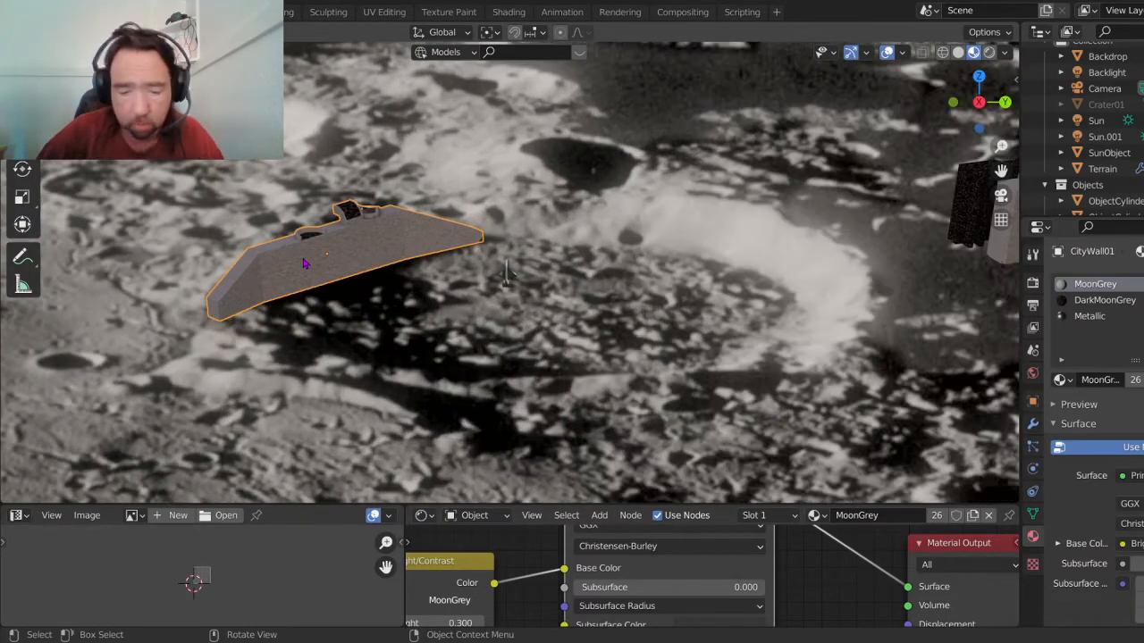
key("g")
key("y")
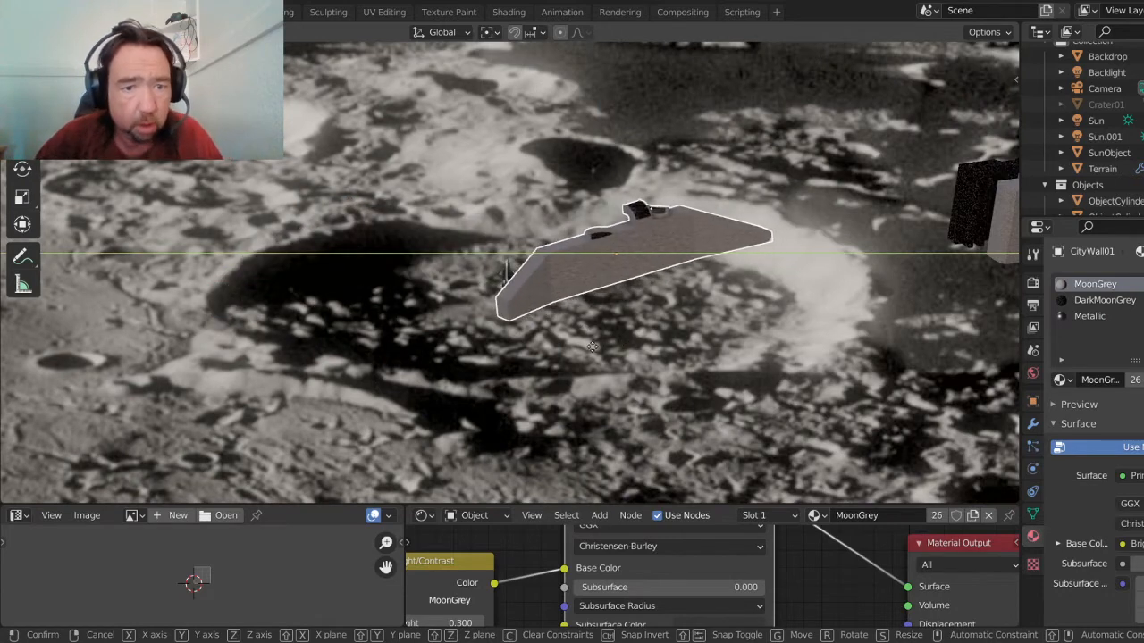
left_click(580, 351)
Step: Compare the shifted city wall and its rounded openings with the uncovered crater edge, and undo the wall's move along Y
scroll(211, 287, "up", 4)
middle_click_drag(190, 230, 411, 247, "shift")
scroll(561, 279, "down", 1)
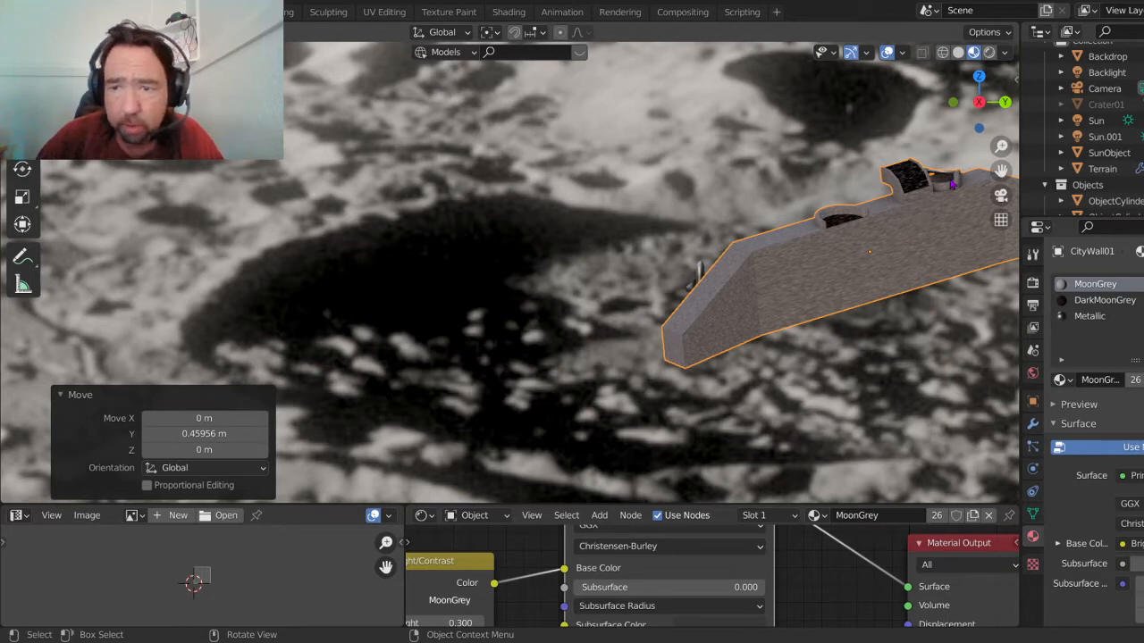
middle_click_drag(950, 192, 765, 234, "shift")
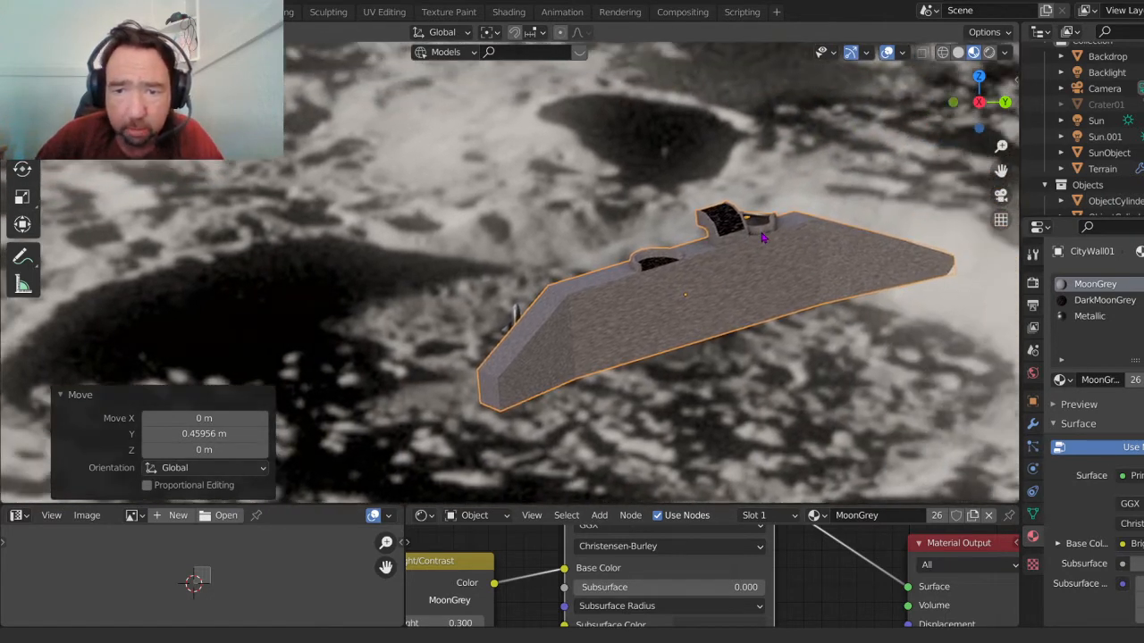
scroll(765, 218, "up", 1)
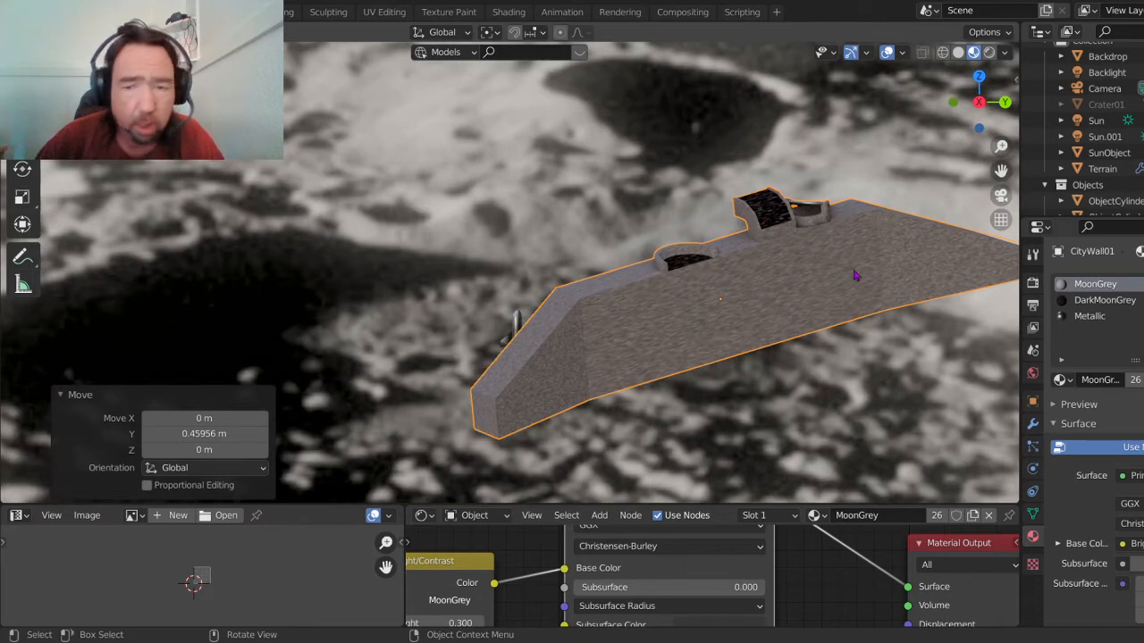
scroll(835, 255, "up", 1)
scroll(828, 255, "down", 1)
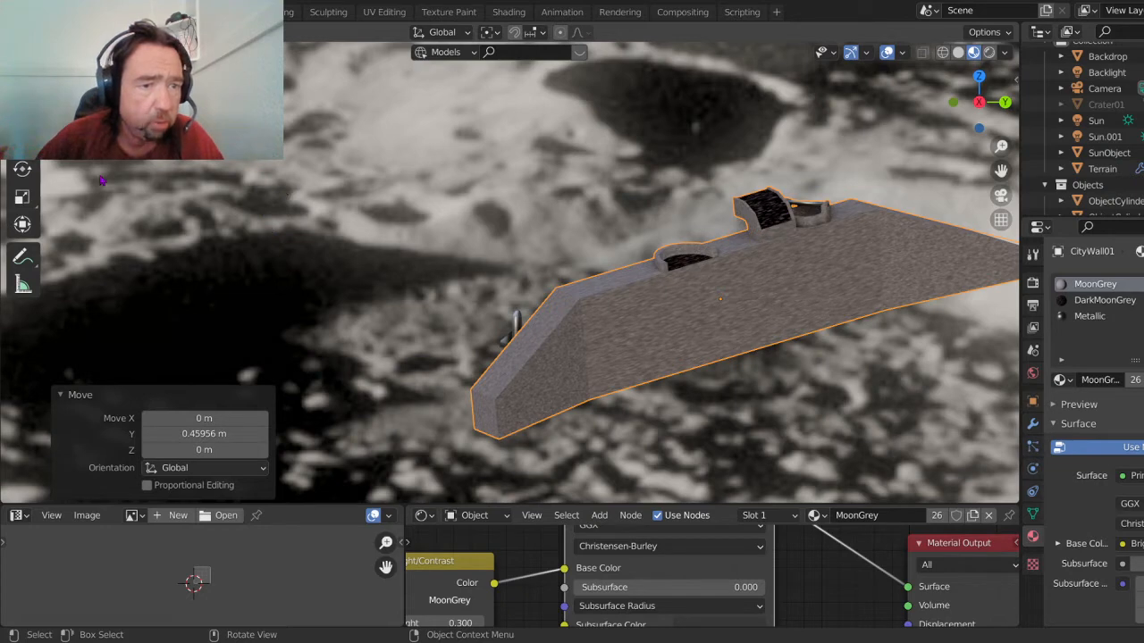
middle_click_drag(153, 220, 412, 323)
key("ctrl+z")
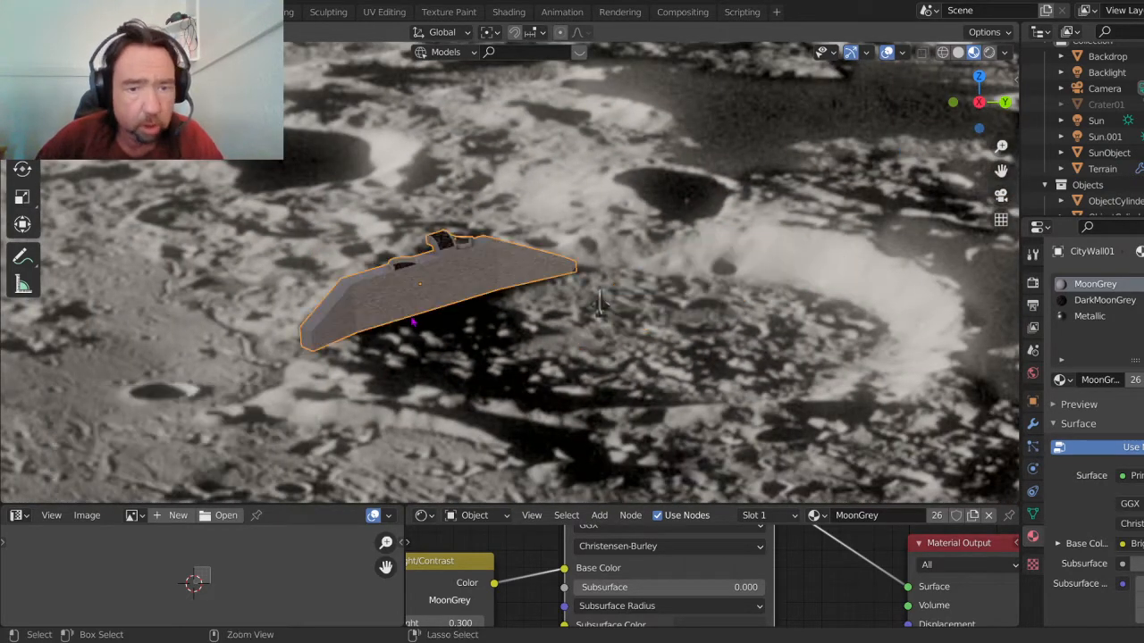
Step: Select the dark-walled midground building and move it about 0.13 m down along Z, off the photo area it covers
scroll(408, 333, "down", 4)
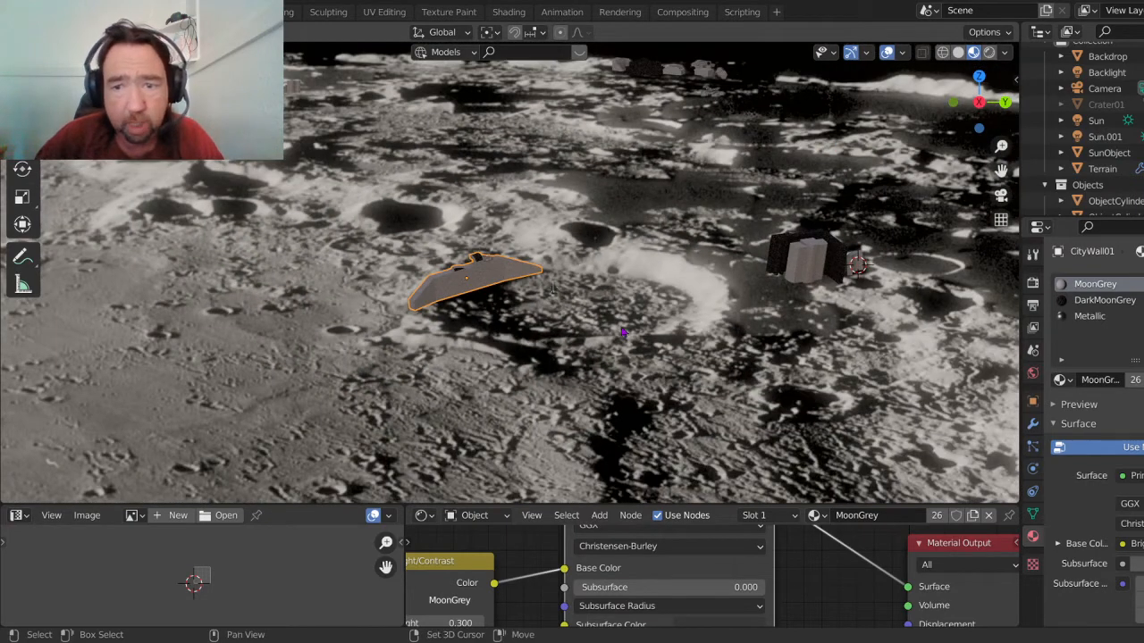
middle_click_drag(625, 333, 506, 361)
scroll(407, 271, "up", 3)
scroll(406, 266, "up", 3)
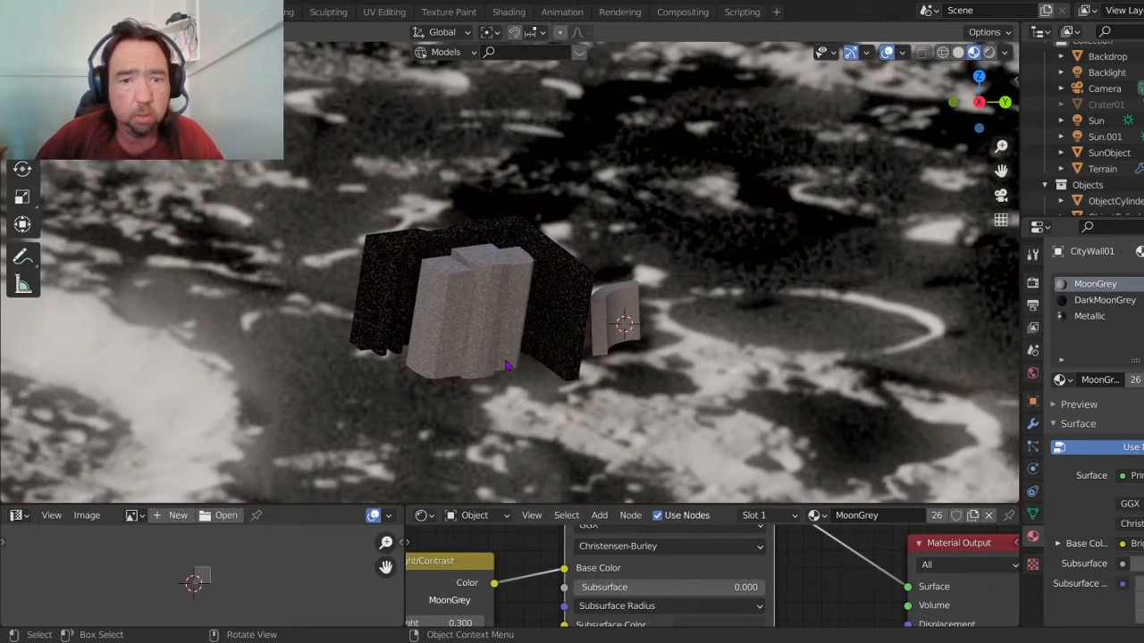
left_click(487, 317)
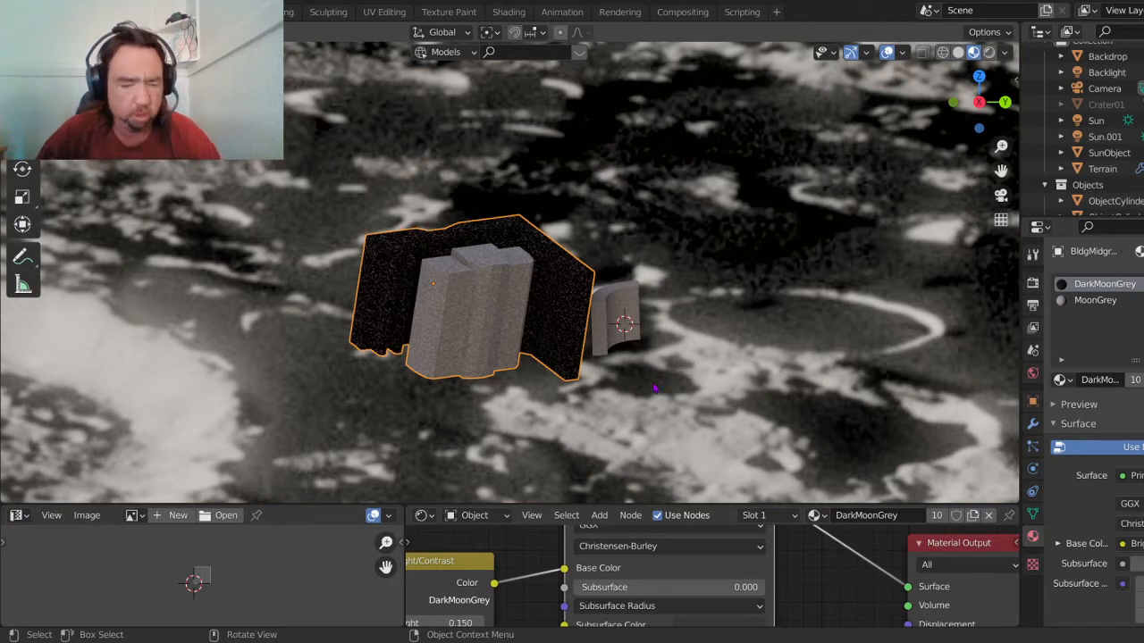
key("g")
key("z")
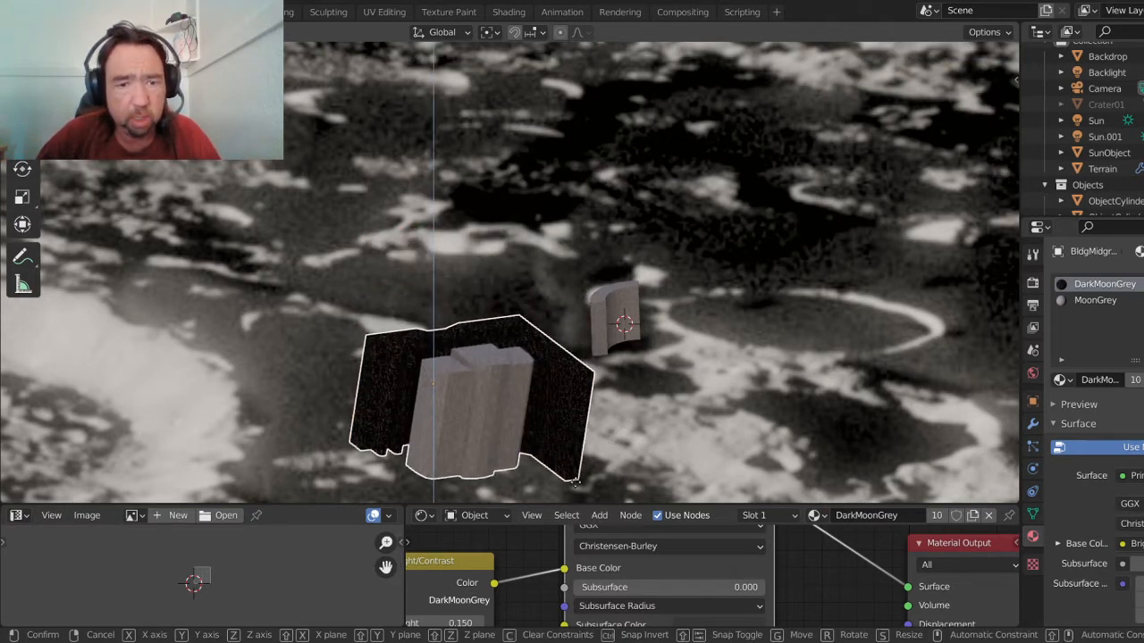
left_click(574, 478)
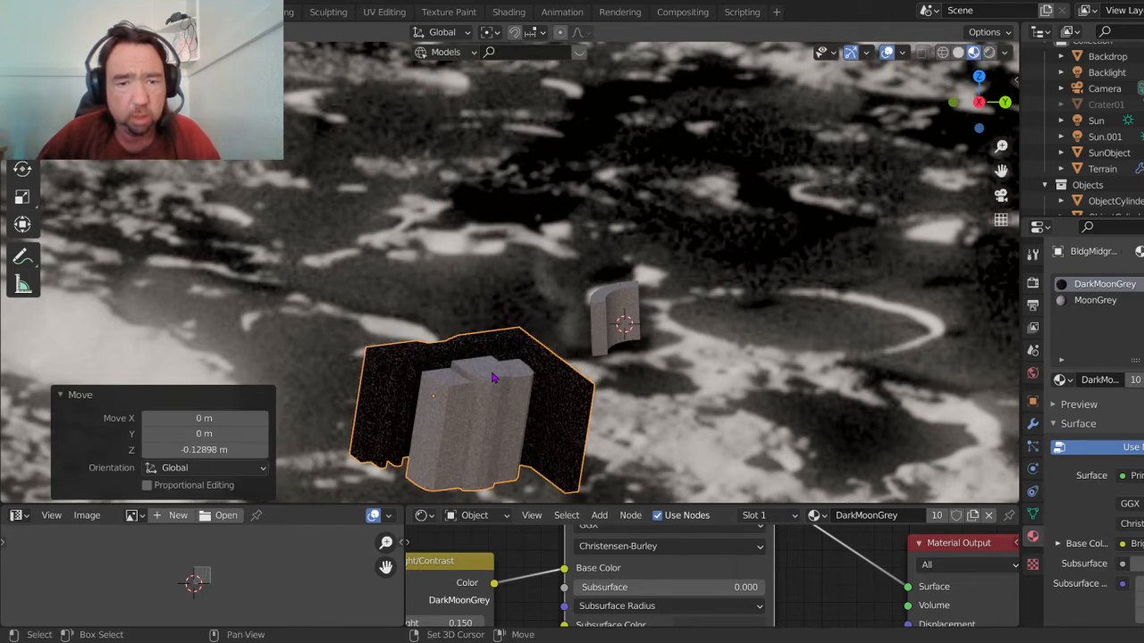
Step: Lower the midground building along Z by about 0.02 m and again by about 0.10 m
middle_click_drag(572, 428, 534, 249, "shift")
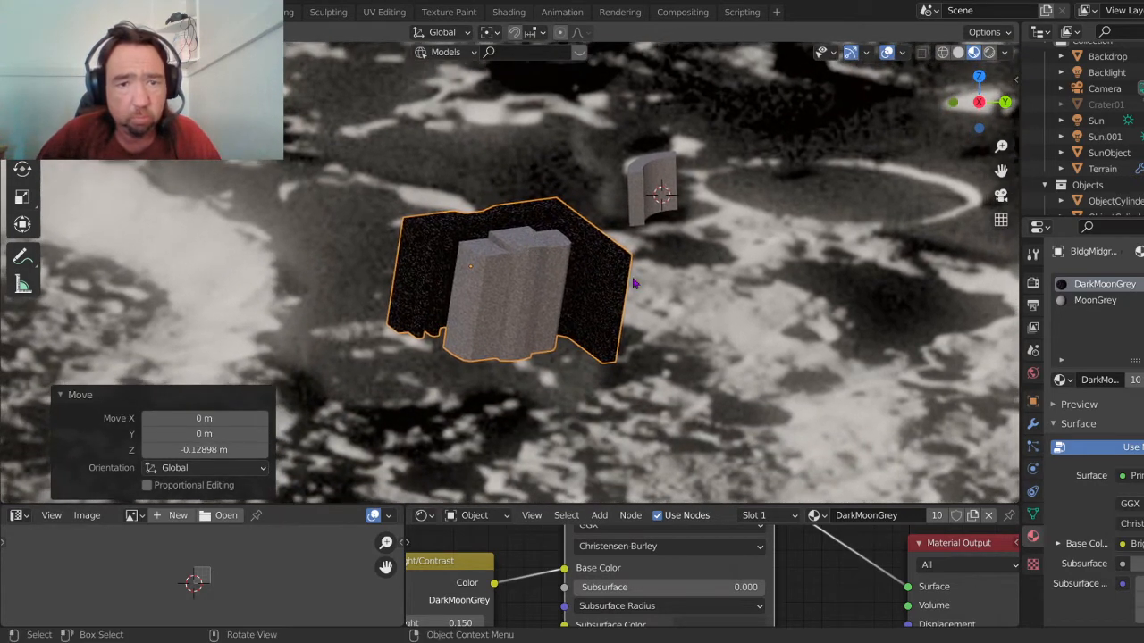
key("g")
left_click(692, 322)
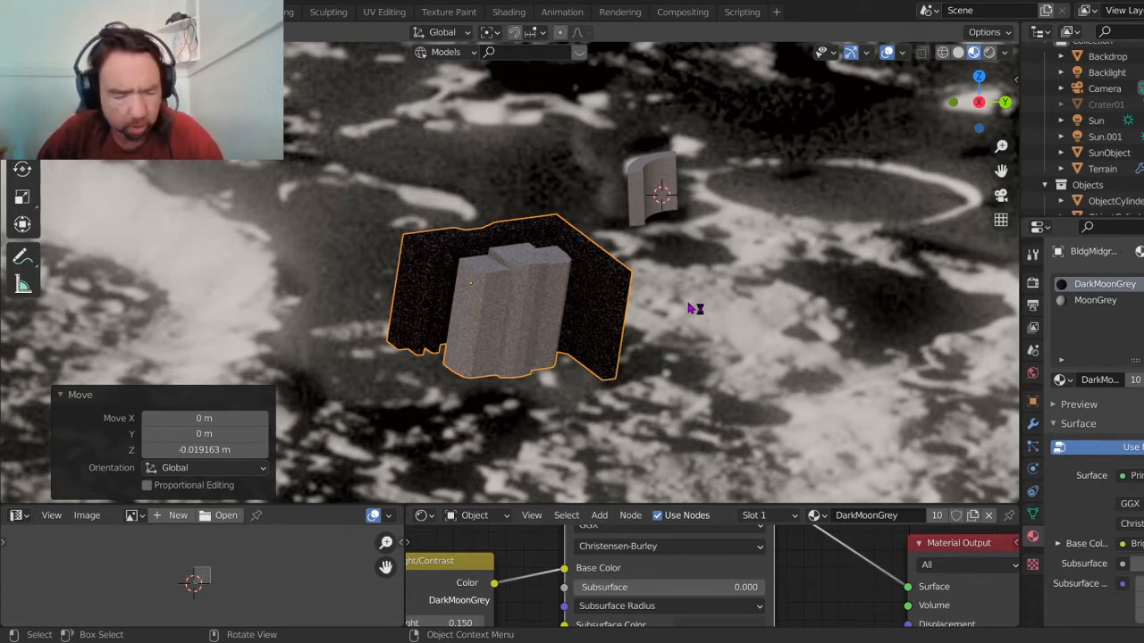
key("g")
key("z")
left_click(668, 398)
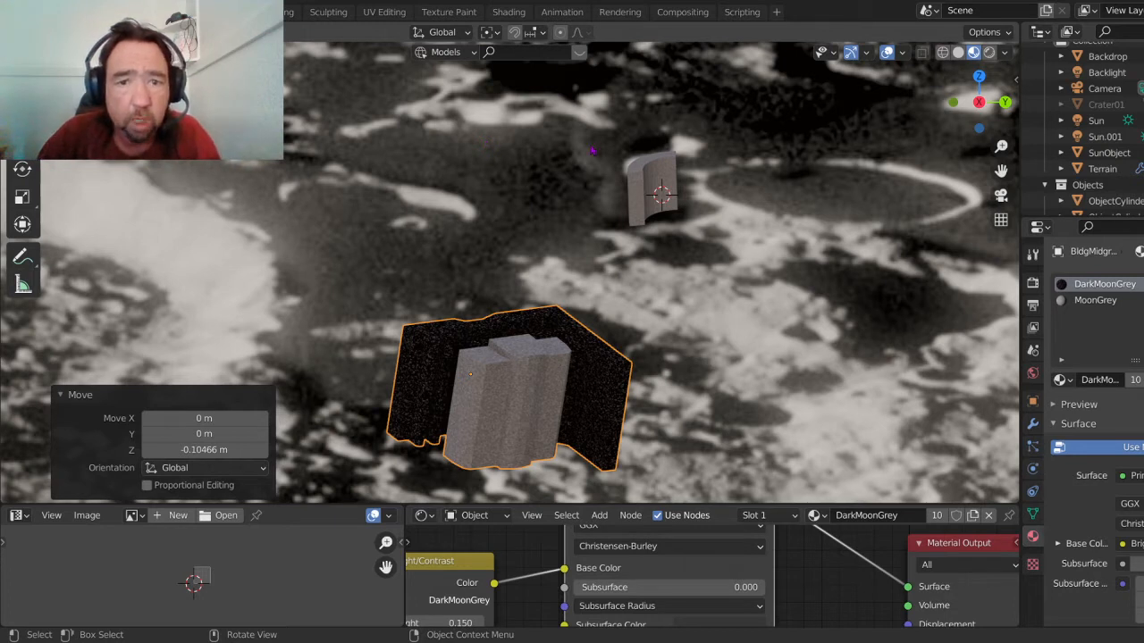
Step: Select the small curved wall beside the crater rim and move it about 0.11 m down along Z
left_click(672, 200)
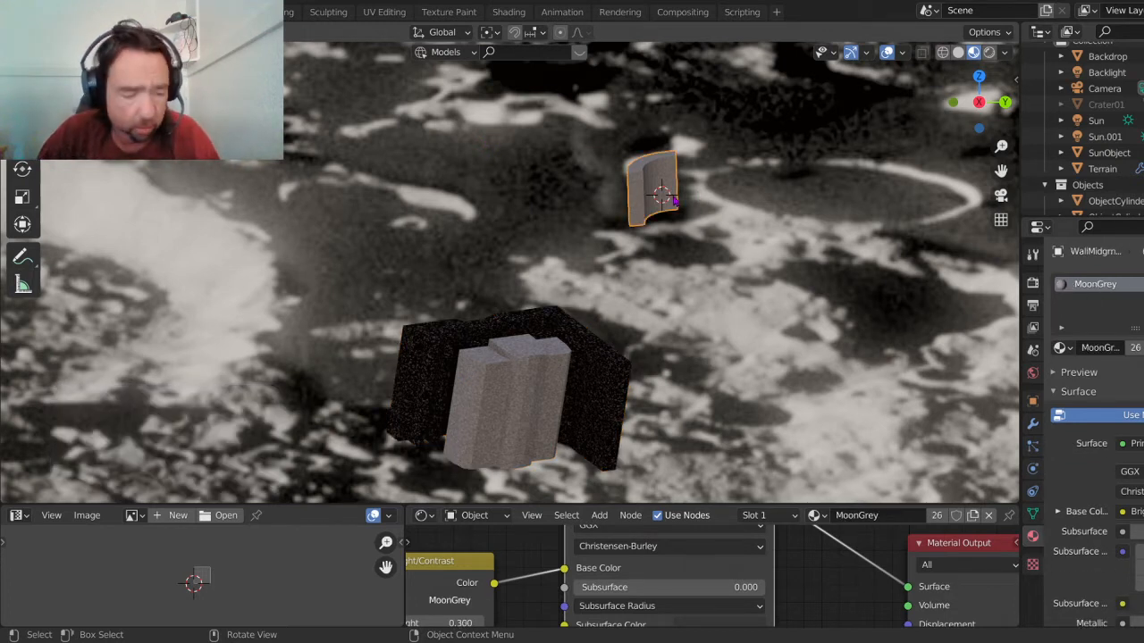
key("g")
key("z")
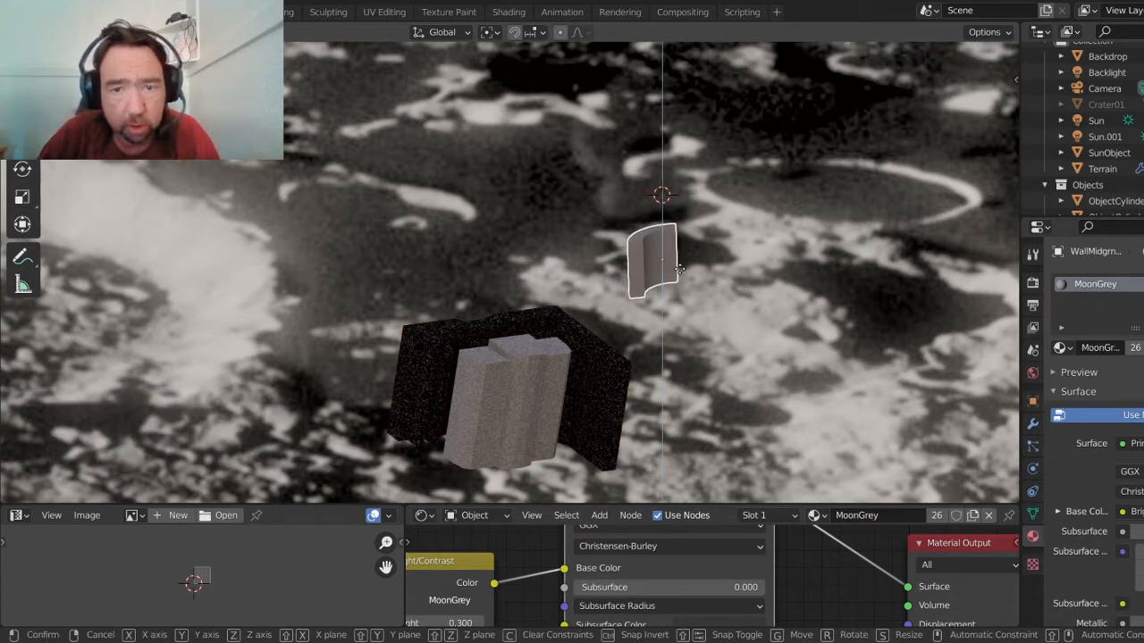
left_click(676, 300)
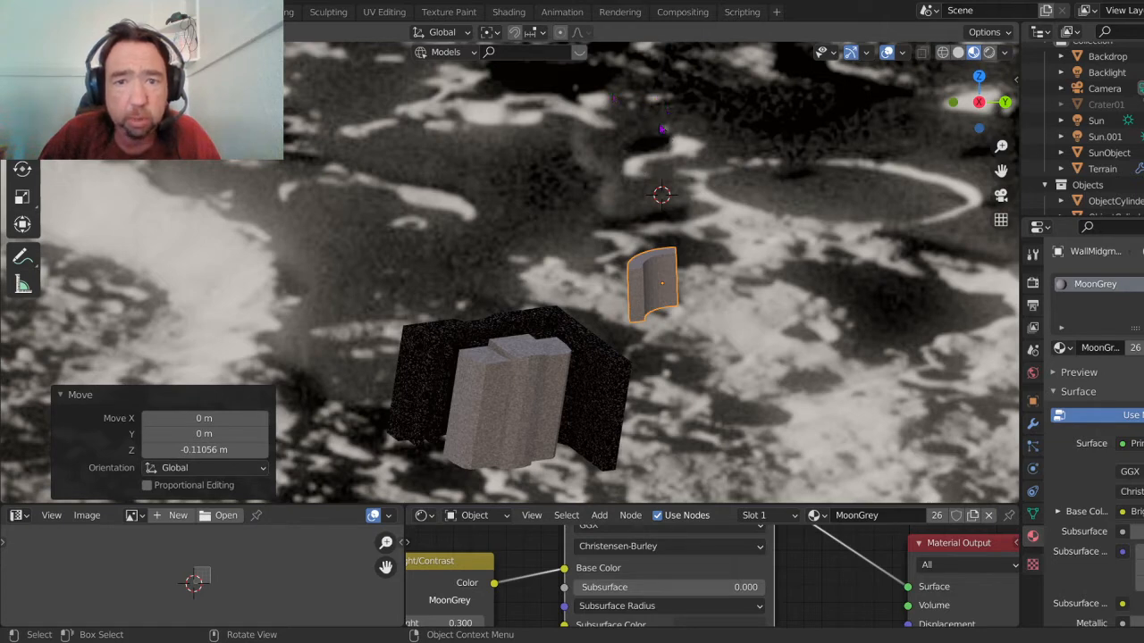
Step: Select the lowered midground building and examine its roof, recesses and inner walls from above and the front in rendered shading
left_click(558, 418)
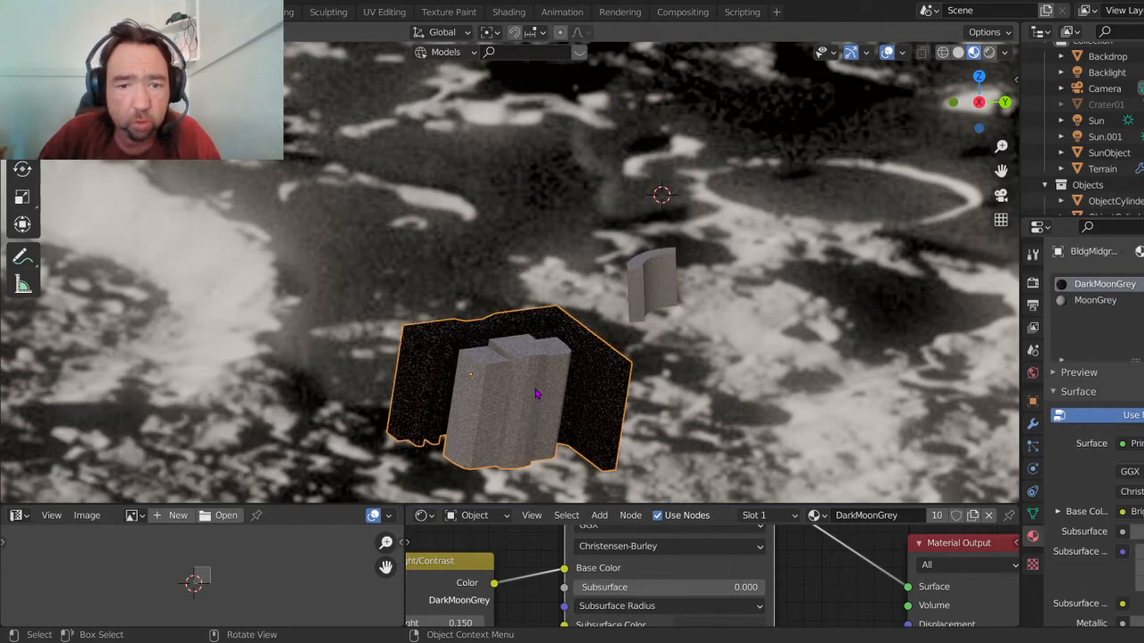
middle_click_drag(529, 391, 493, 327)
scroll(501, 363, "up", 2)
middle_click_drag(498, 376, 457, 361)
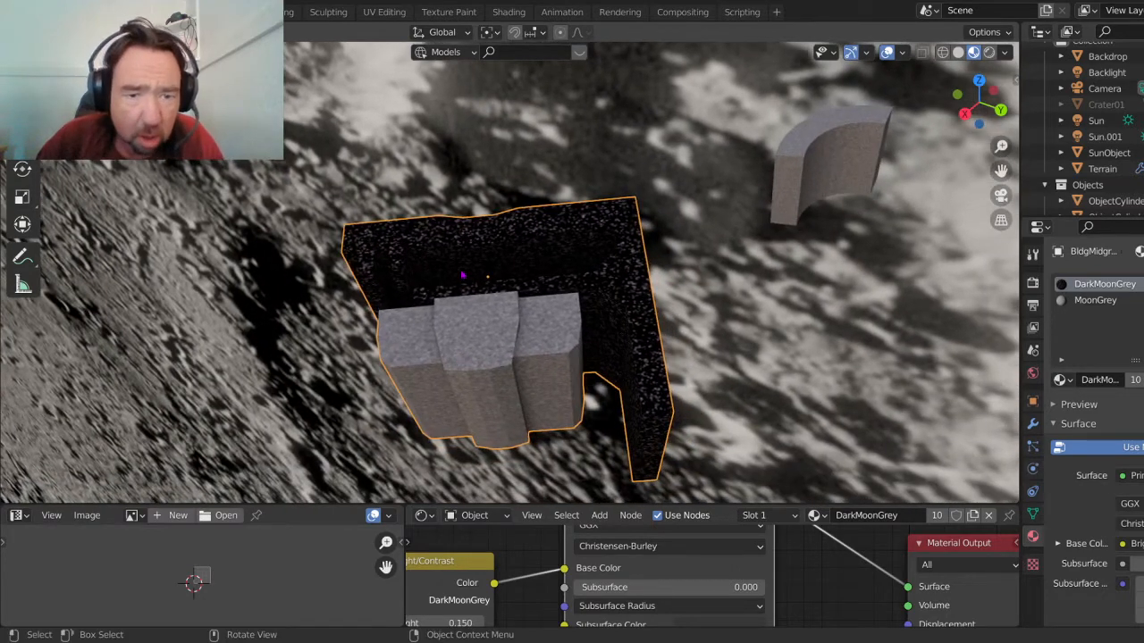
left_click(988, 53)
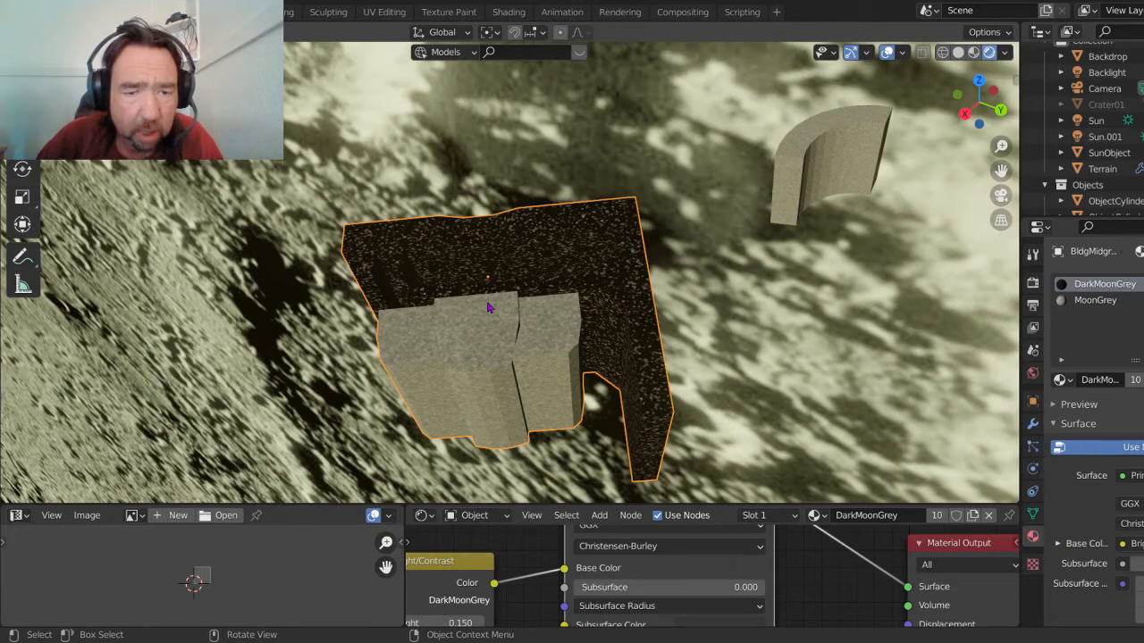
scroll(489, 294, "up", 3)
middle_click_drag(490, 288, 283, 265)
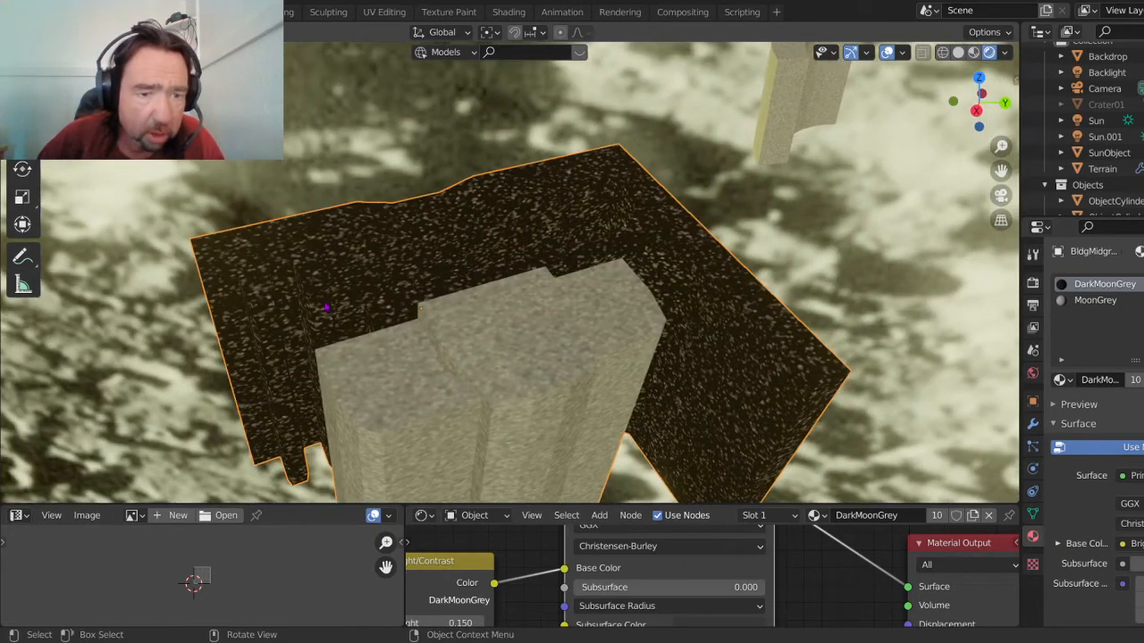
middle_click_drag(316, 305, 252, 390)
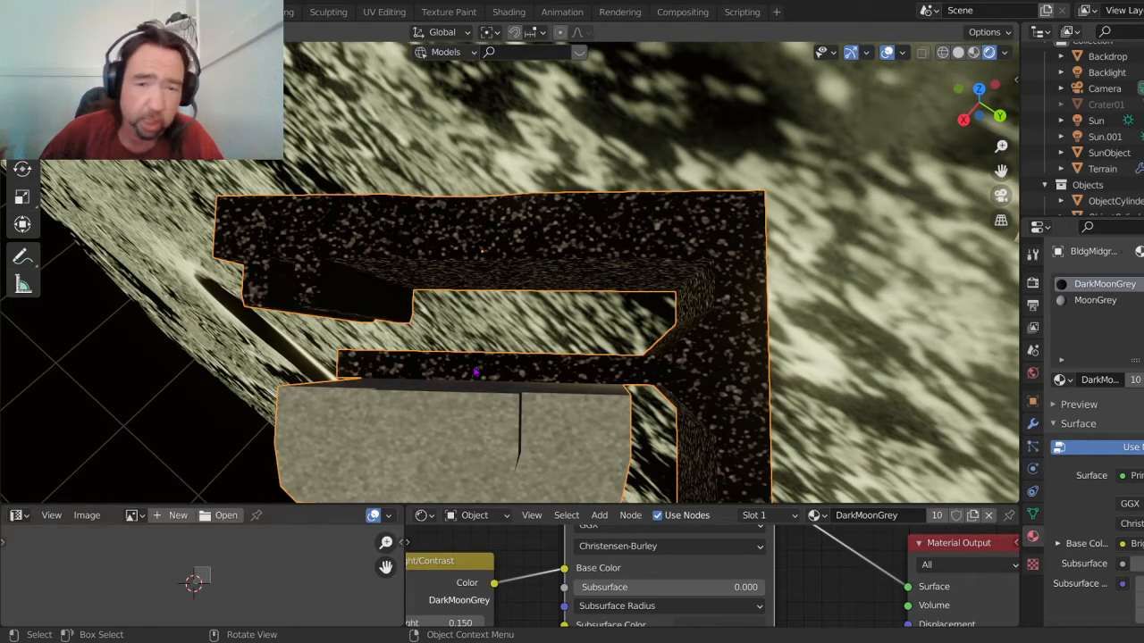
middle_click_drag(538, 397, 546, 260)
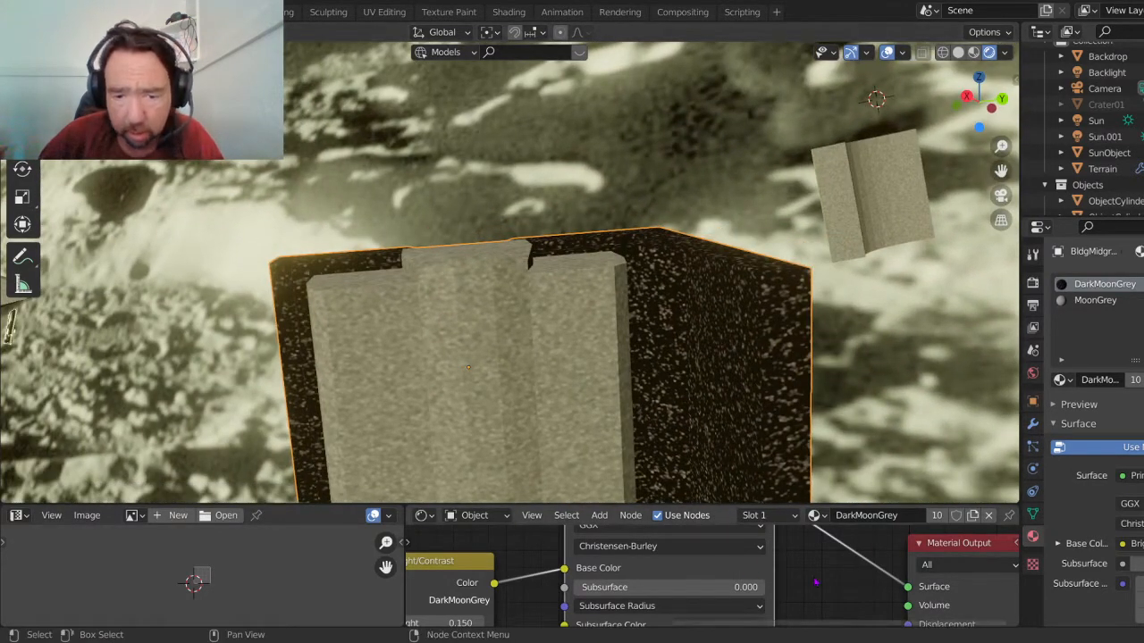
Step: Set the brightness of the building's DarkMoonGrey material to 0.2
scroll(786, 590, "down", 3)
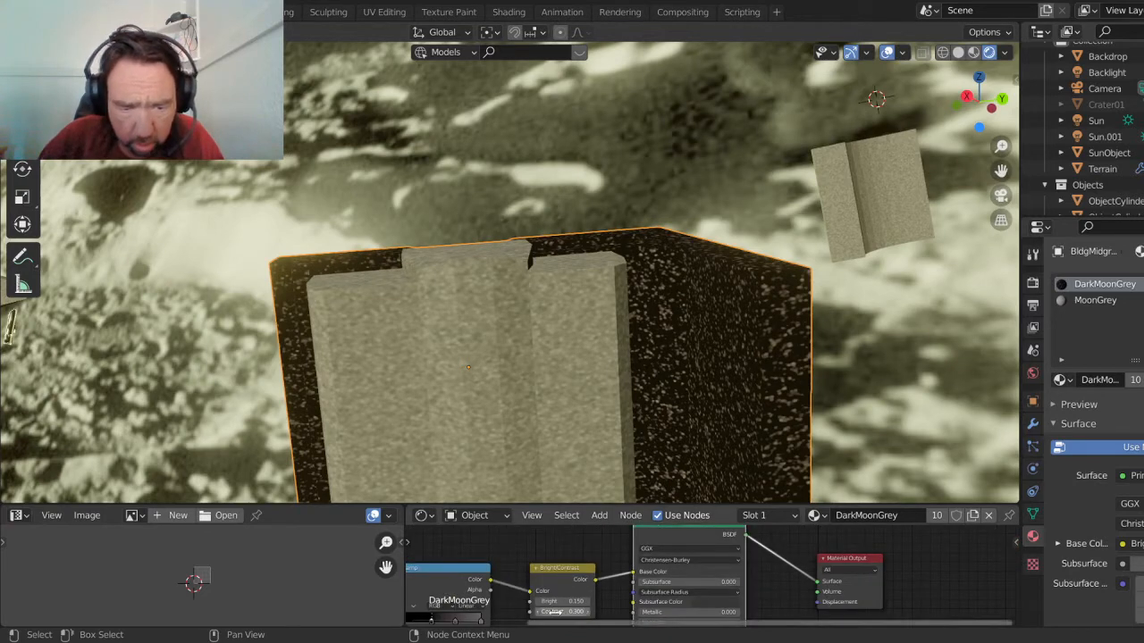
scroll(572, 598, "up", 3)
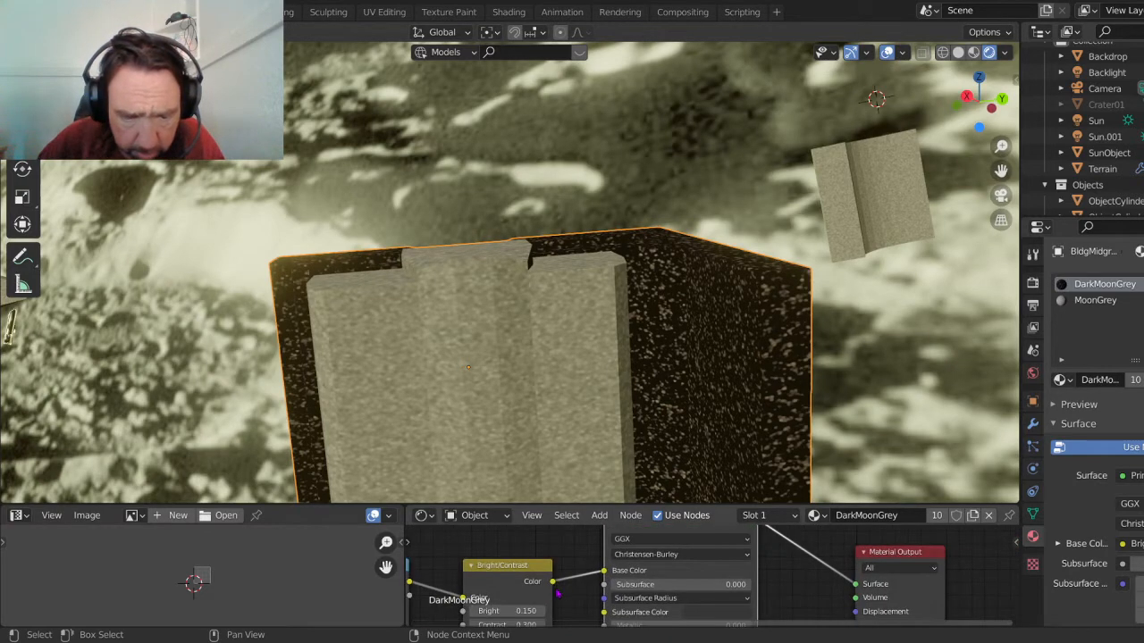
scroll(537, 609, "up", 2)
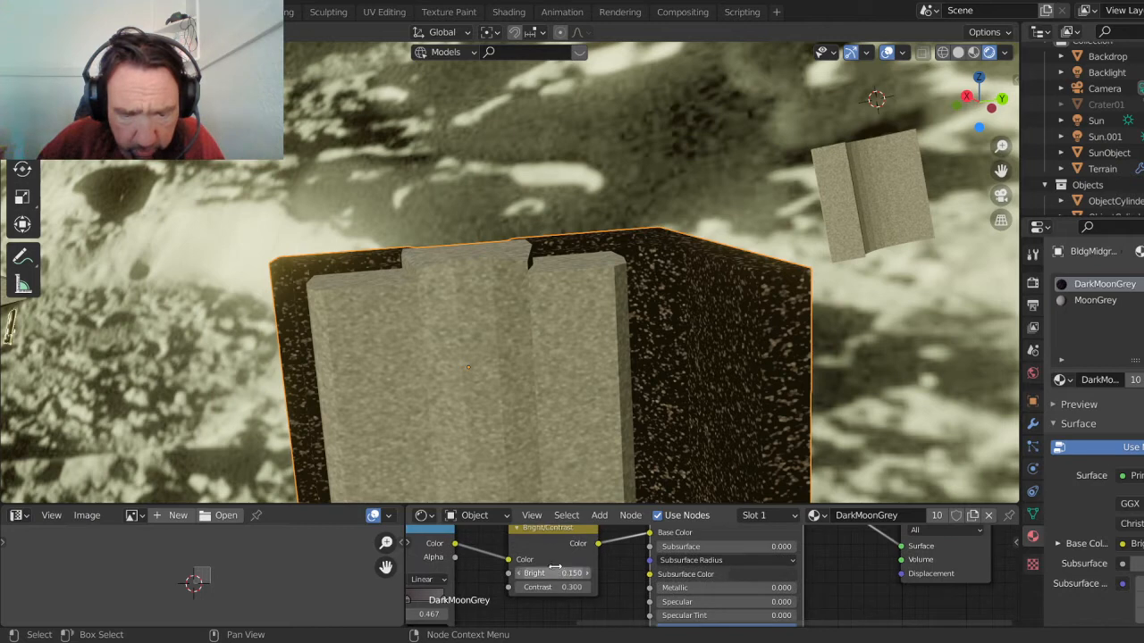
left_click(550, 573)
key("BackSpace")
key("BackSpace")
type("2")
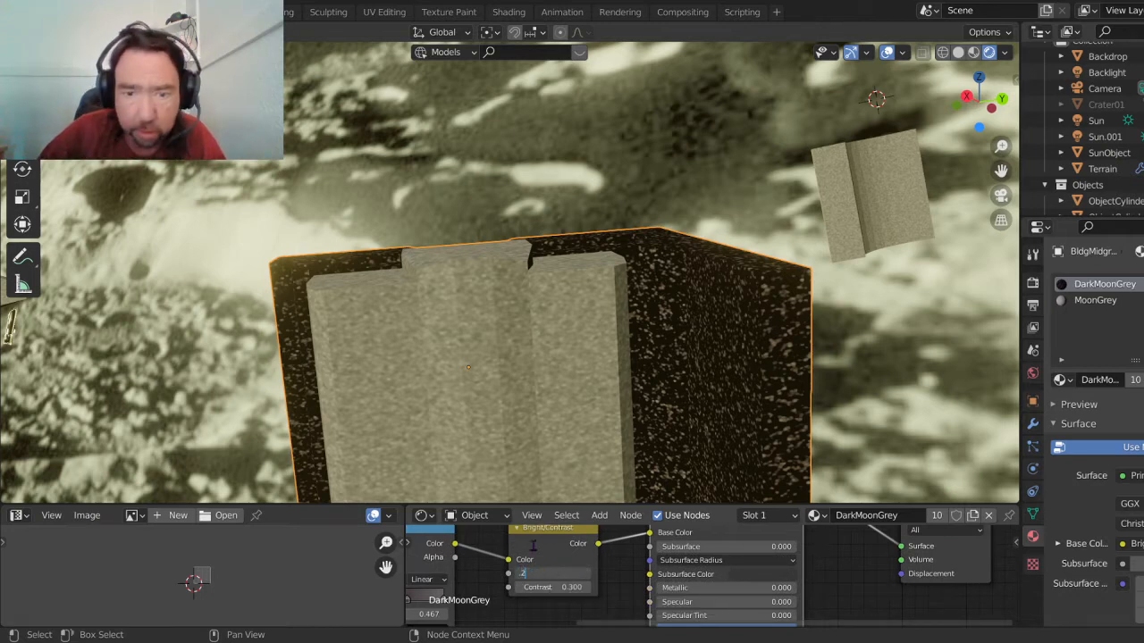
key("Return")
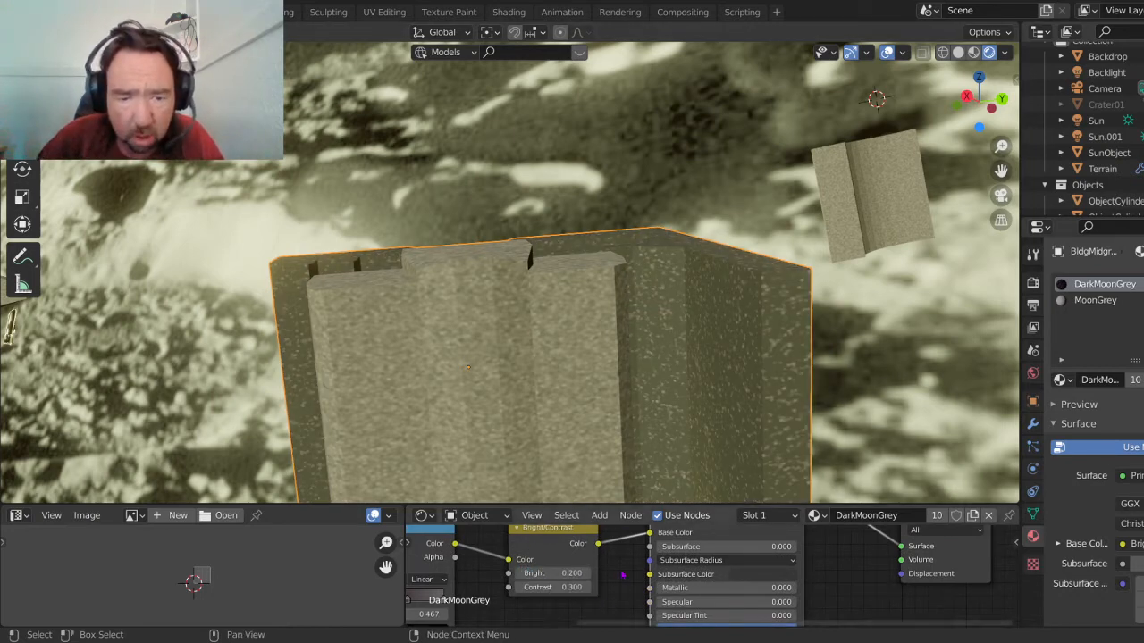
Step: Examine the brightened building's walls and recesses from the side and front, changing the viewport to material preview shading
middle_click_drag(701, 379, 849, 393)
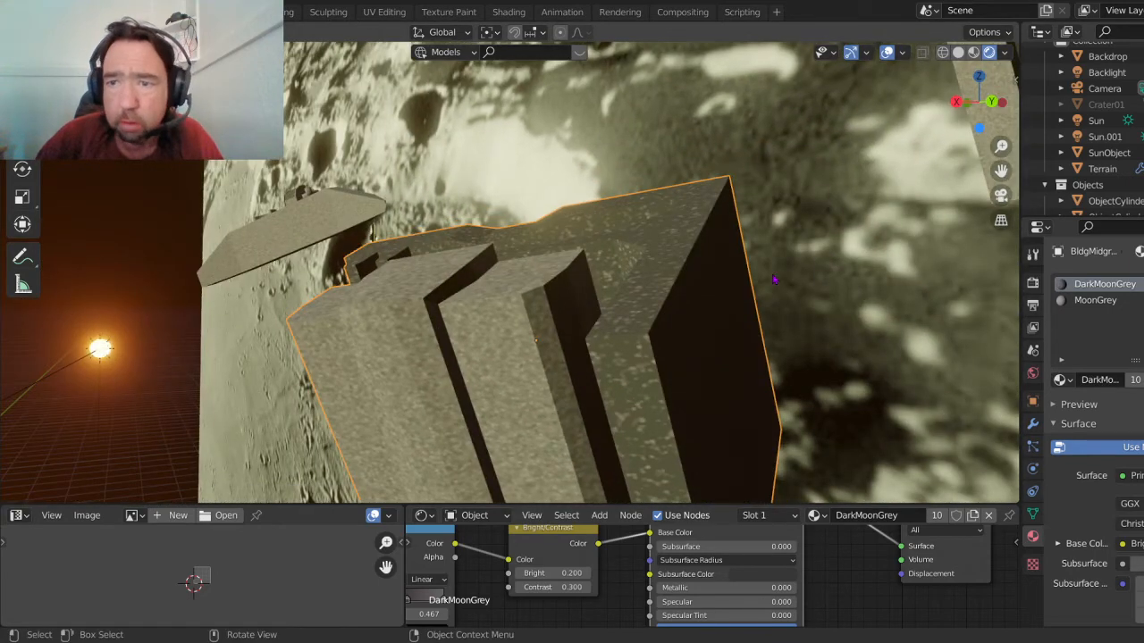
left_click(973, 51)
mouse_move(624, 422)
middle_mouse_down()
mouse_move(714, 409)
mouse_move(722, 467)
mouse_move(709, 477)
mouse_move(677, 472)
mouse_move(689, 414)
mouse_move(717, 401)
mouse_move(711, 422)
middle_mouse_up()
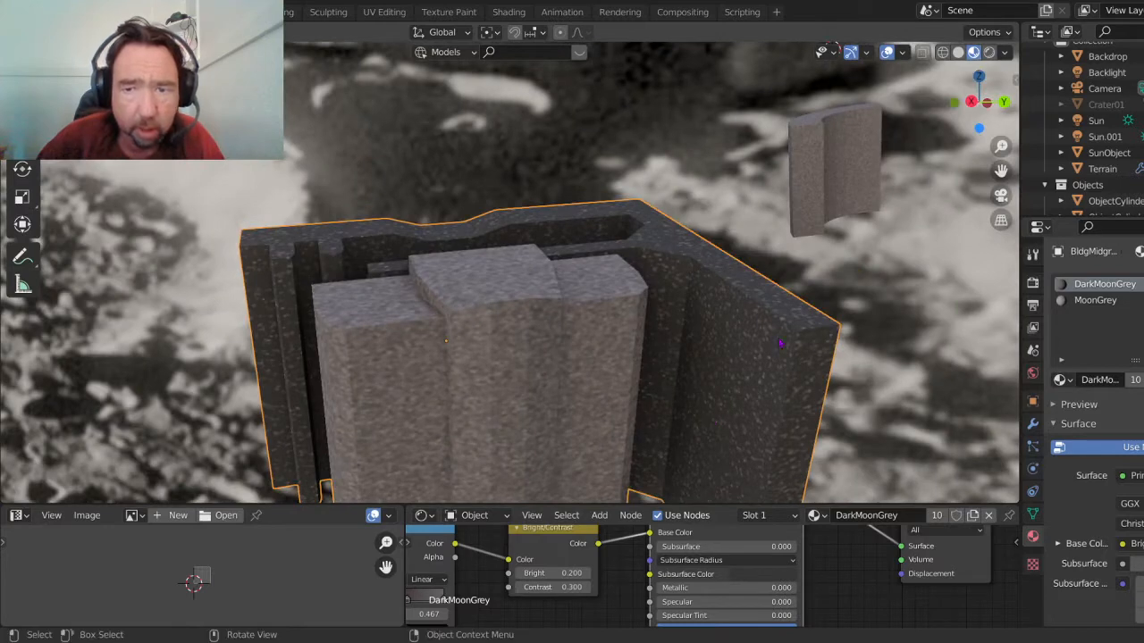
Step: Select the small curved wall and compare it with the bright curved shape beside the oval crater rim in the photo
left_click(834, 132)
middle_click_drag(834, 132, 853, 194)
scroll(853, 193, "down", 3)
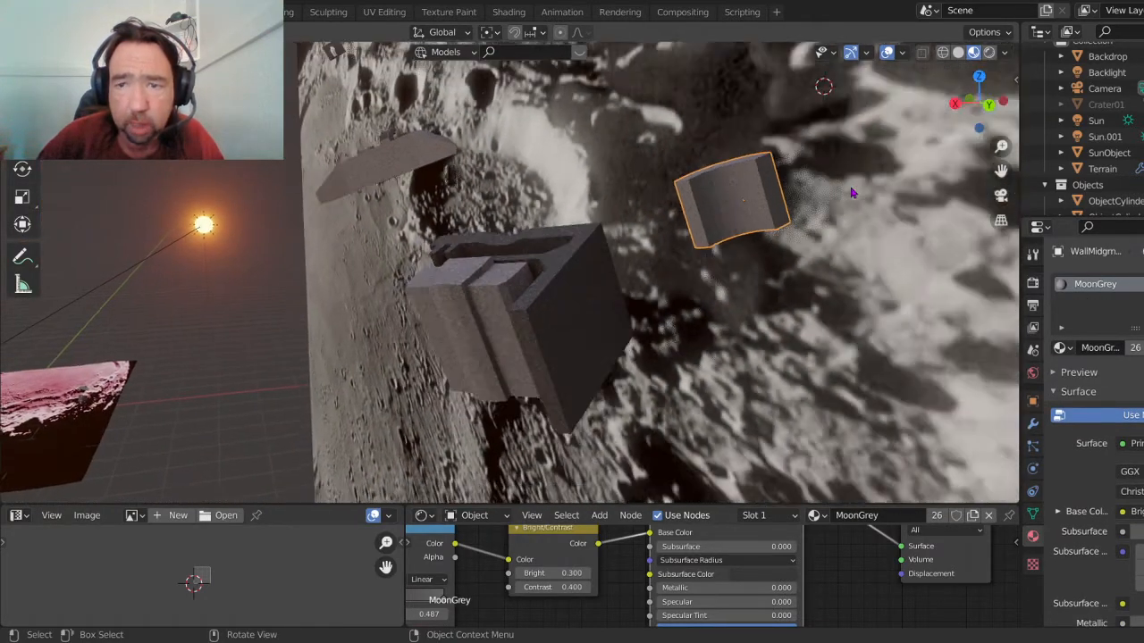
middle_click_drag(793, 111, 731, 177)
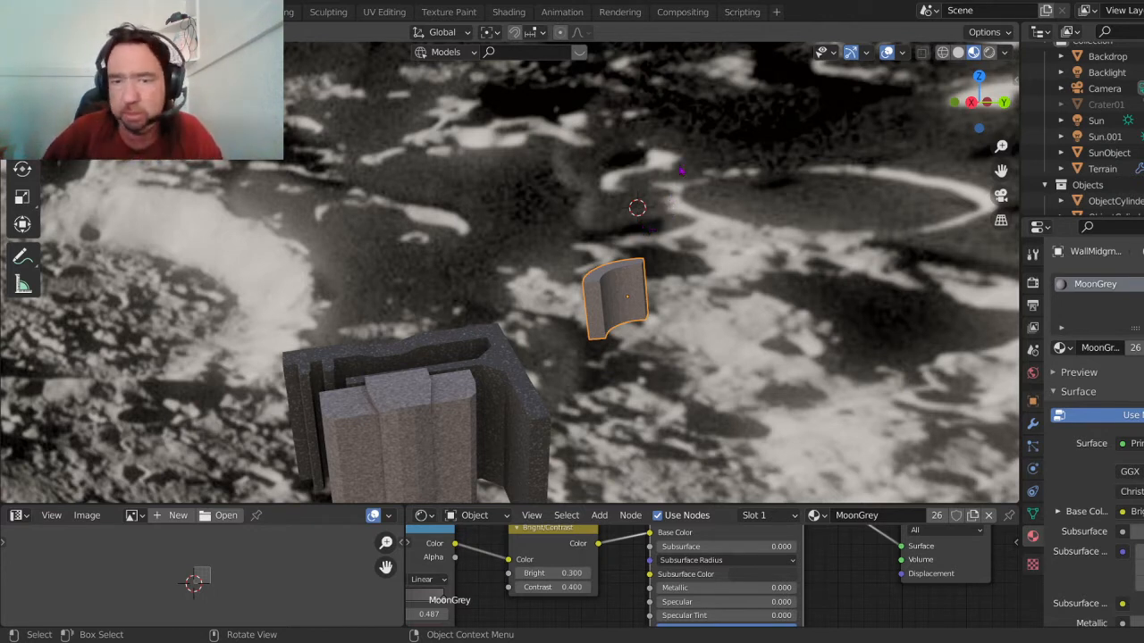
scroll(675, 196, "up", 1)
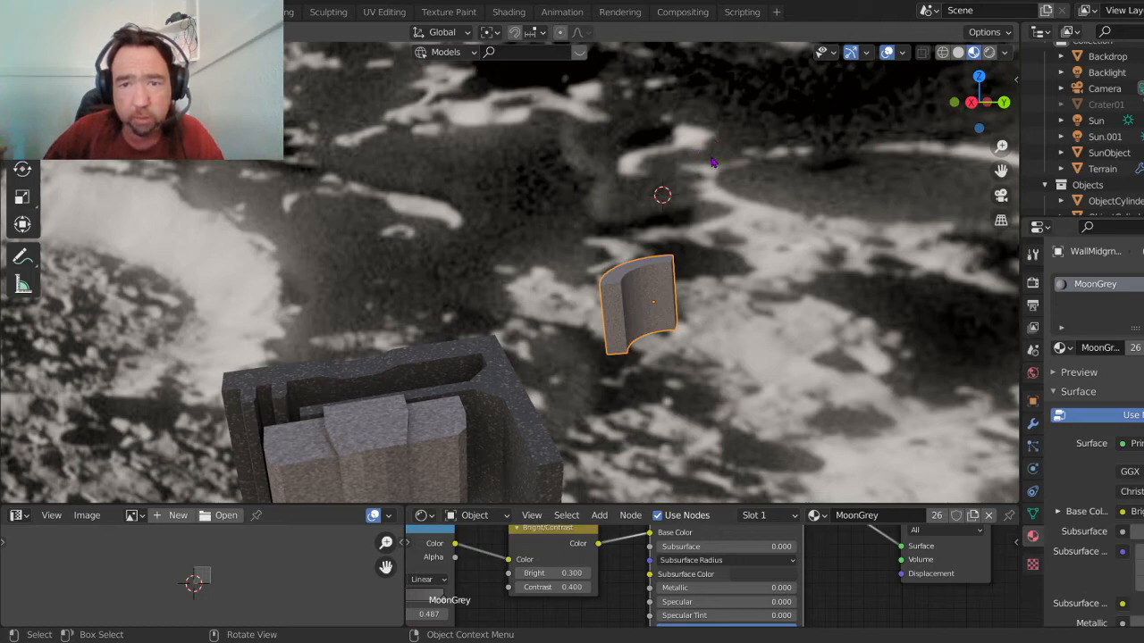
middle_click_drag(747, 164, 641, 253, "shift")
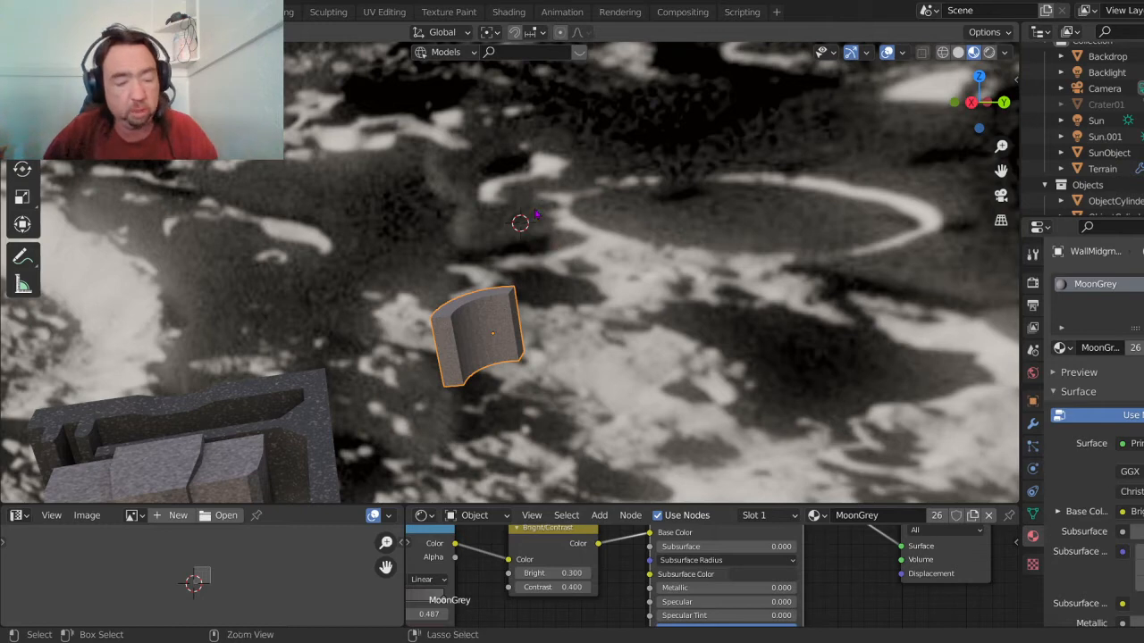
Step: Undo the DarkMoonGrey brightness change and the downward moves of the curved wall and midground building
key("ctrl+z")
key("ctrl+shift+z")
key("ctrl+shift+z")
key("ctrl+shift+z")
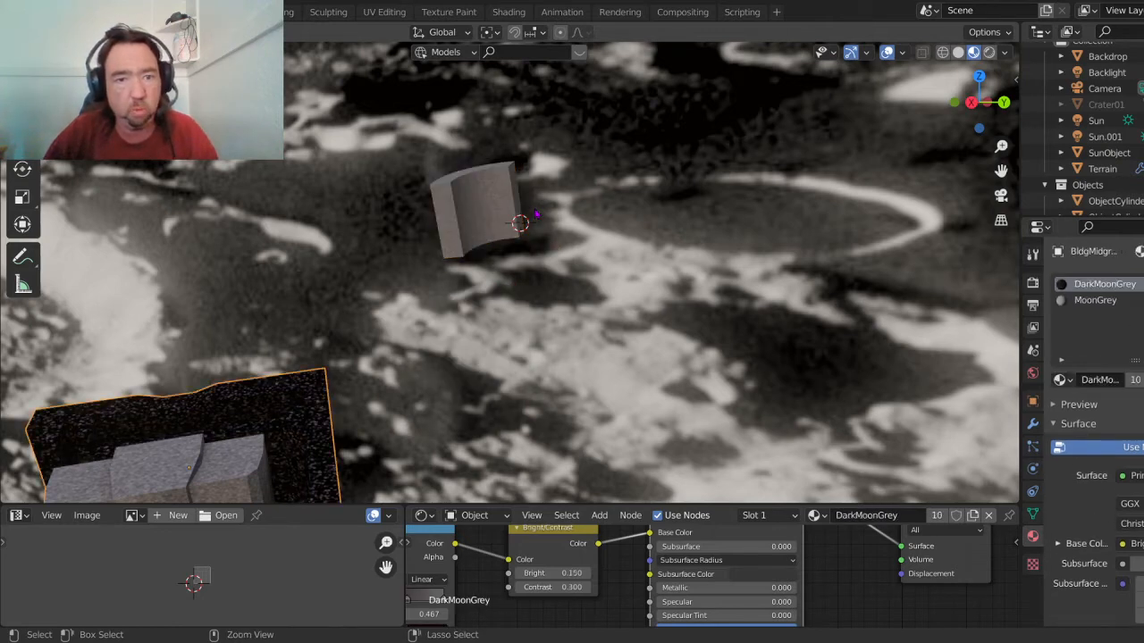
key("ctrl+z")
key("ctrl+z")
key("ctrl+z")
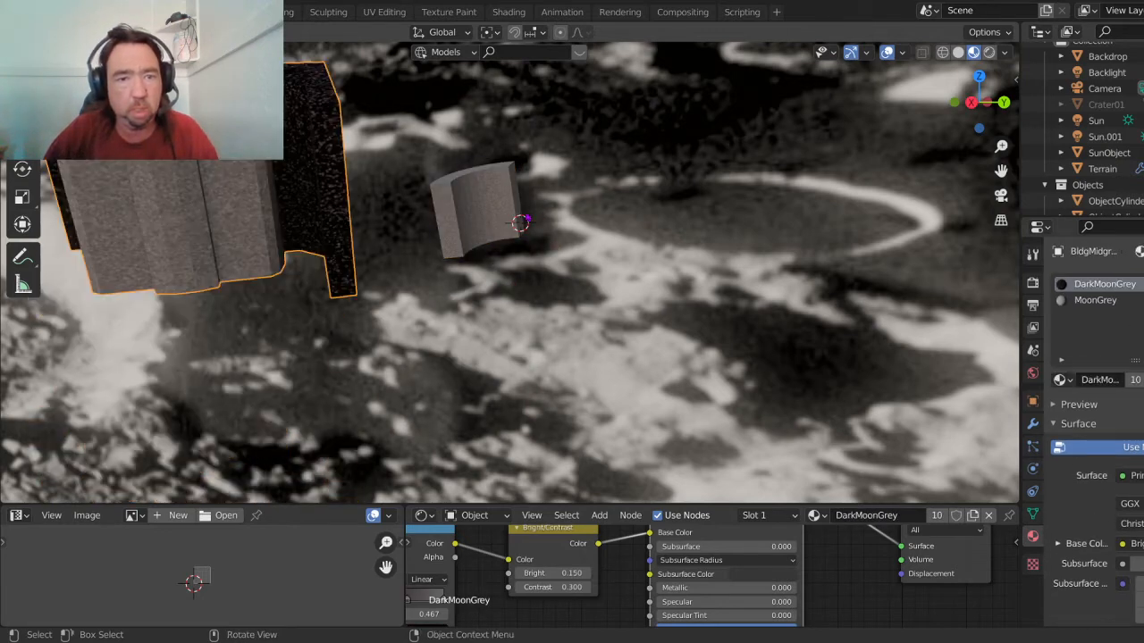
Step: Switch the viewport from material preview to rendered shading with the whole lunar backdrop in view
scroll(527, 232, "down", 5)
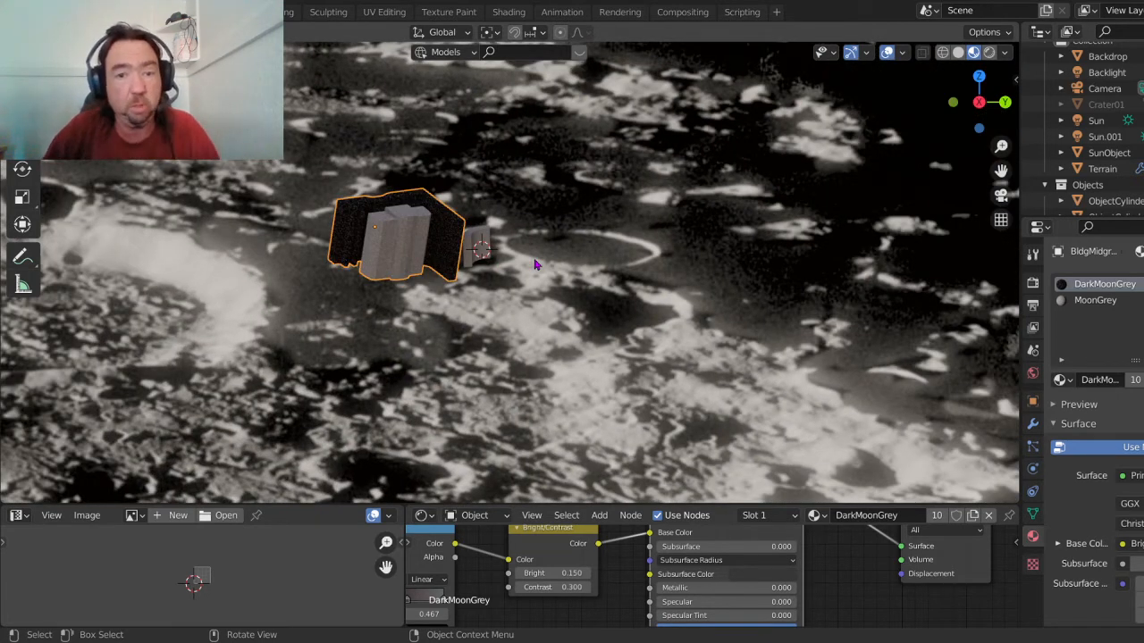
scroll(534, 264, "down", 4)
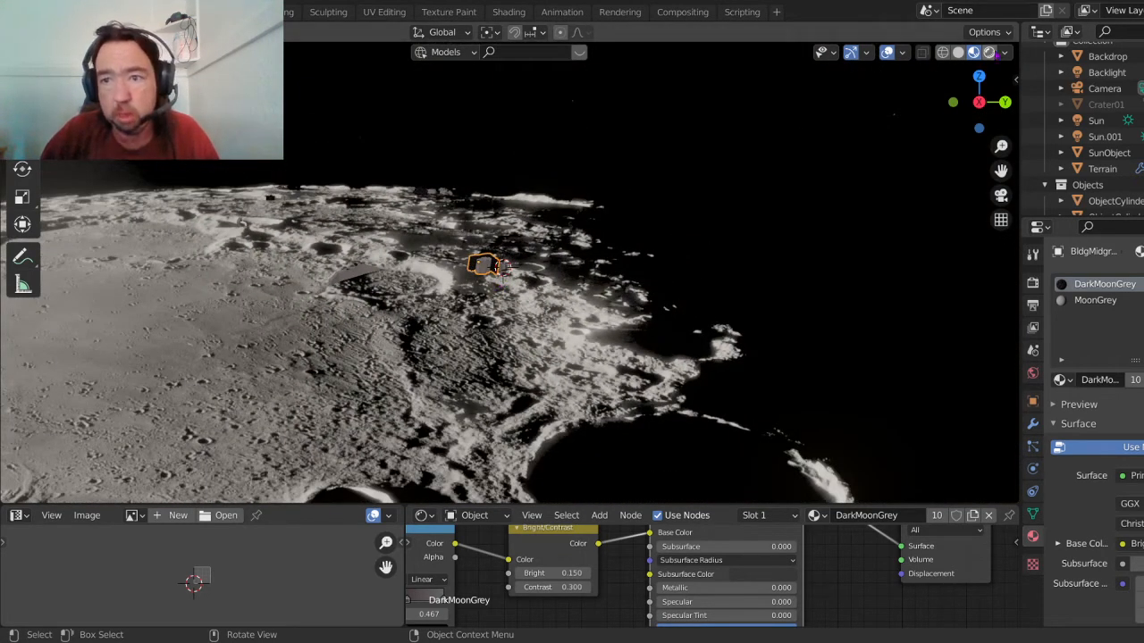
left_click(991, 53)
scroll(505, 266, "down", 12)
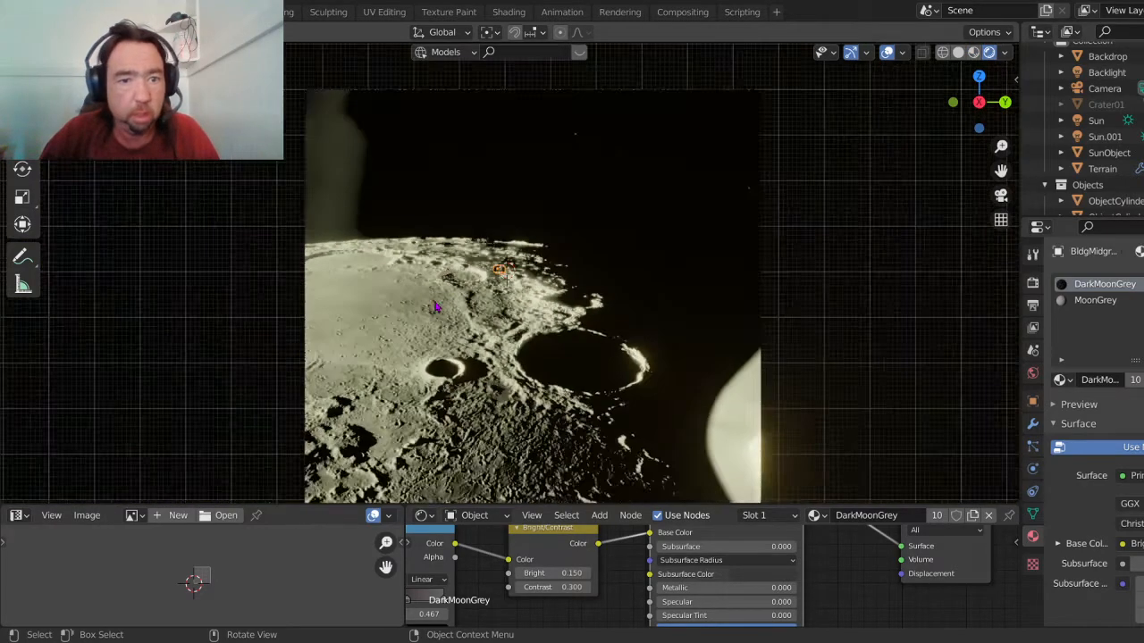
Step: Select the Sun light and the Terrain object to examine how the sunlight falls across the lunar terrain
scroll(391, 317, "up", 8)
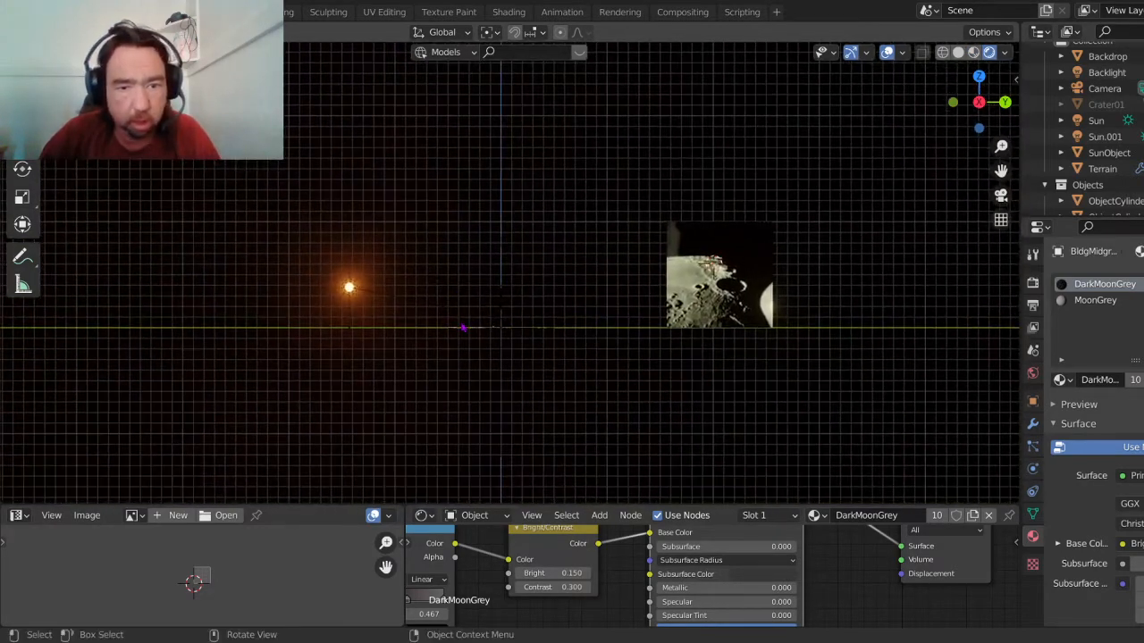
middle_click_drag(578, 285, 577, 265, "shift")
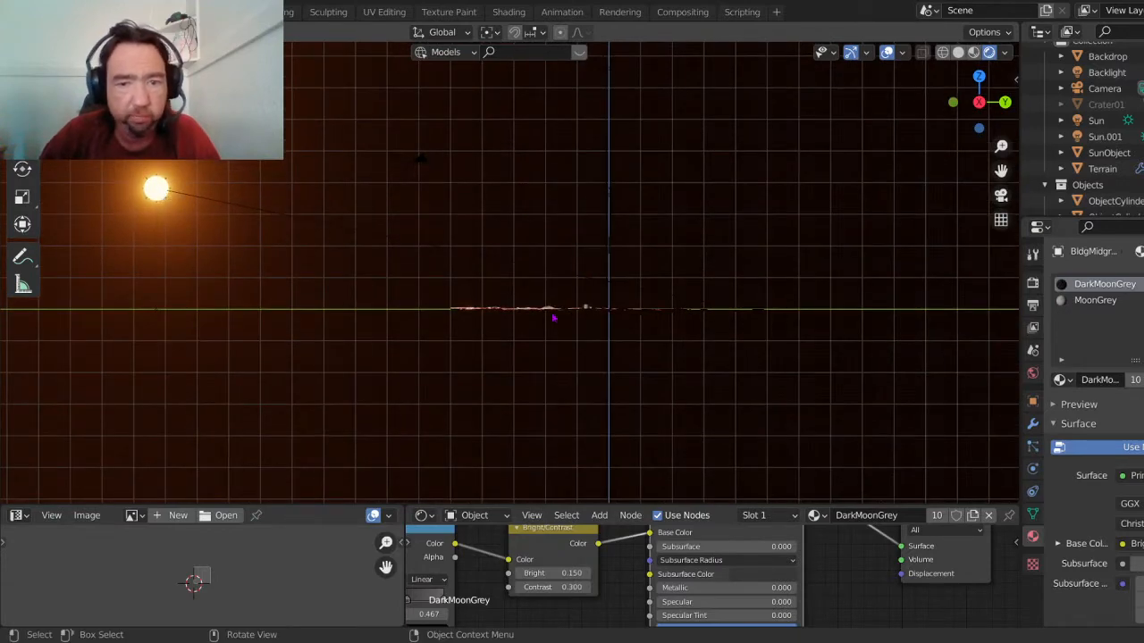
middle_click_drag(553, 317, 583, 343)
left_click(129, 153)
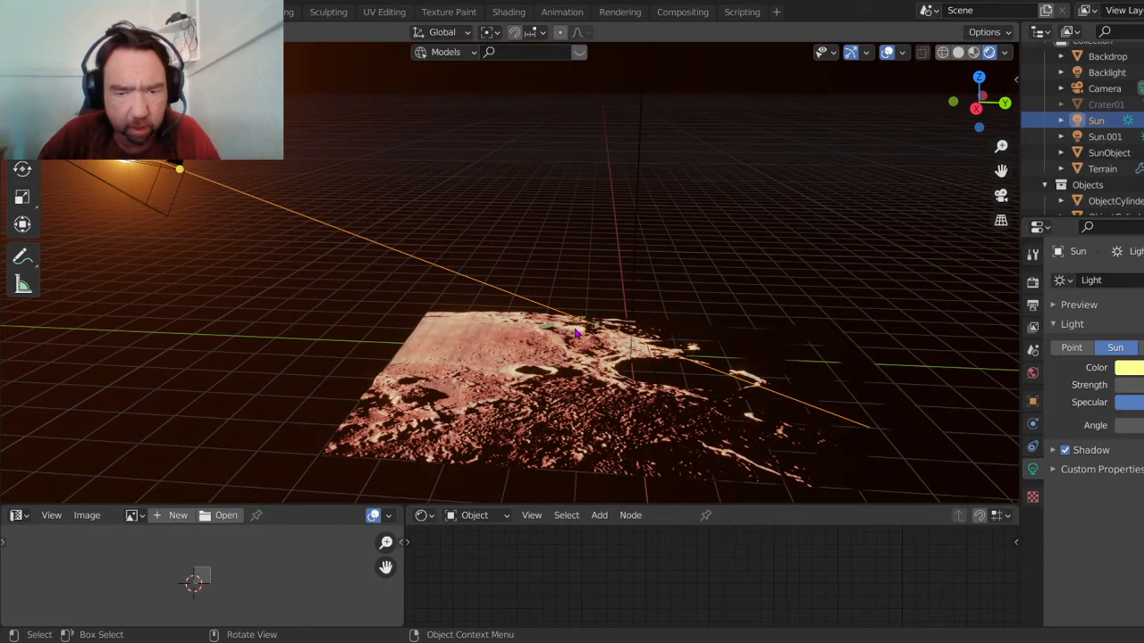
left_click(576, 333)
scroll(597, 377, "up", 5)
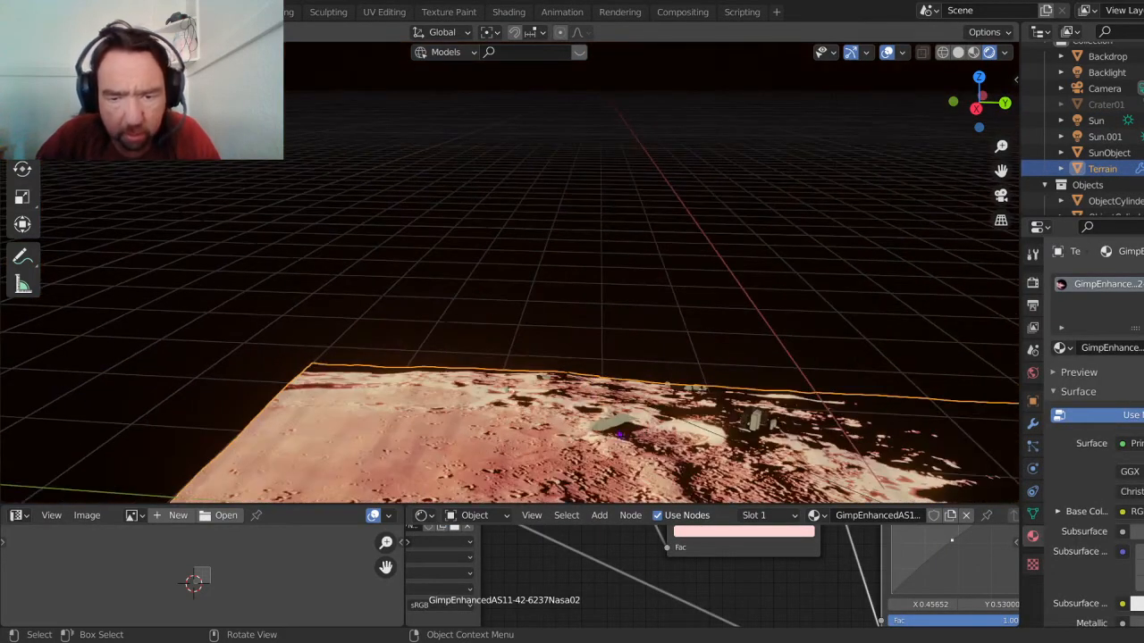
Step: Select the midground building and examine the sunlit terrain from it to the crater beside the city wall
left_click(752, 421)
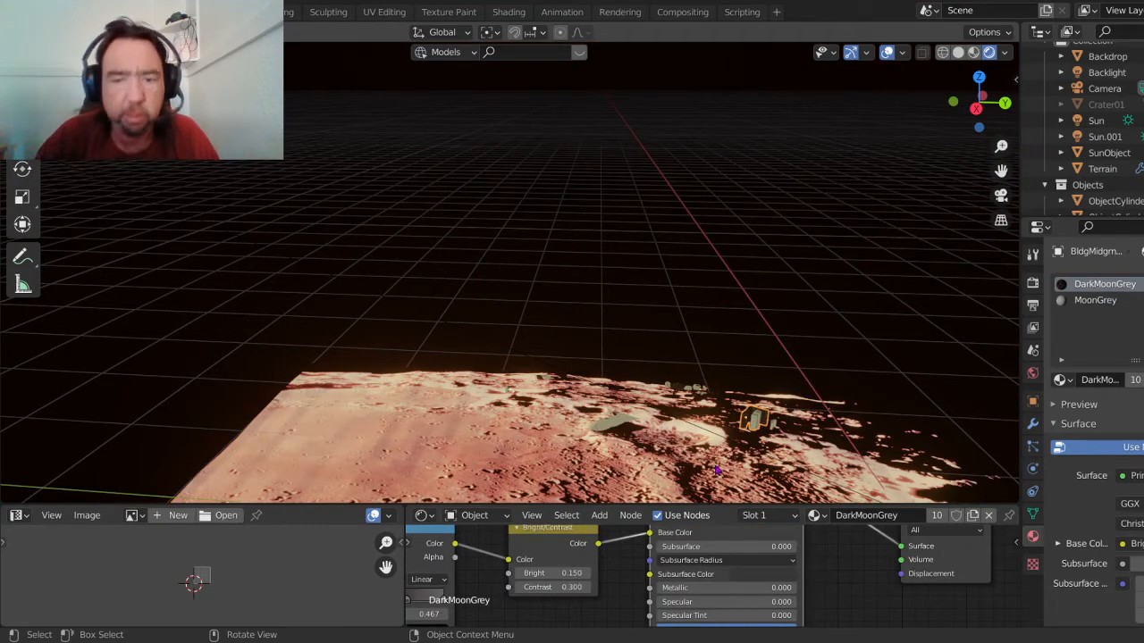
middle_click_drag(688, 438, 363, 384)
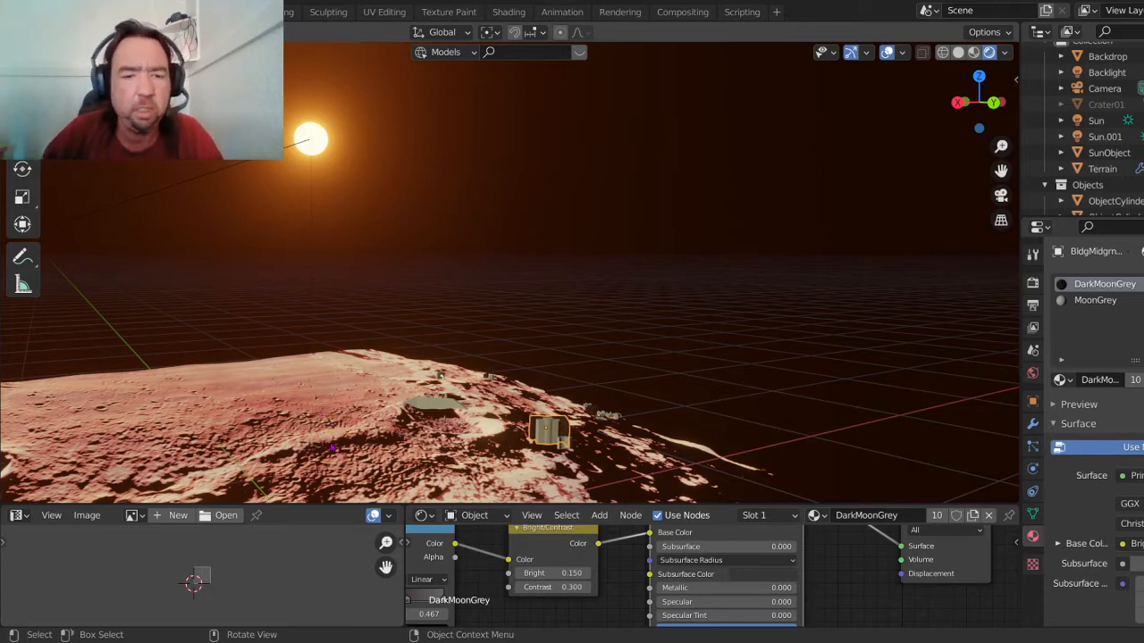
middle_click_drag(332, 449, 576, 304)
scroll(415, 451, "up", 4)
scroll(518, 290, "up", 3)
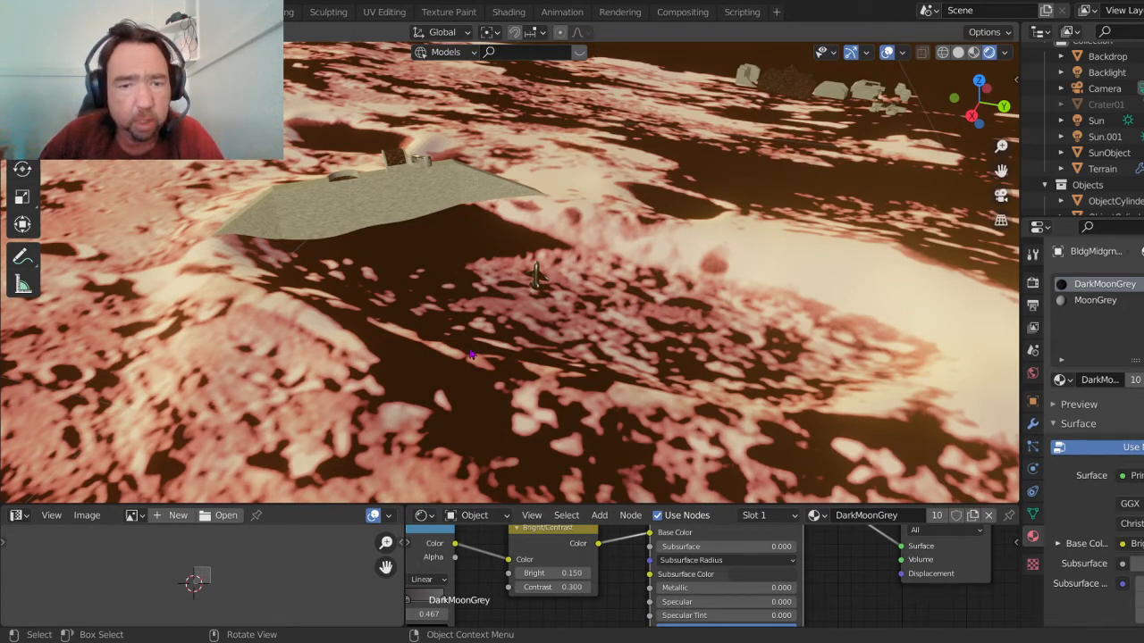
middle_click_drag(572, 321, 532, 320)
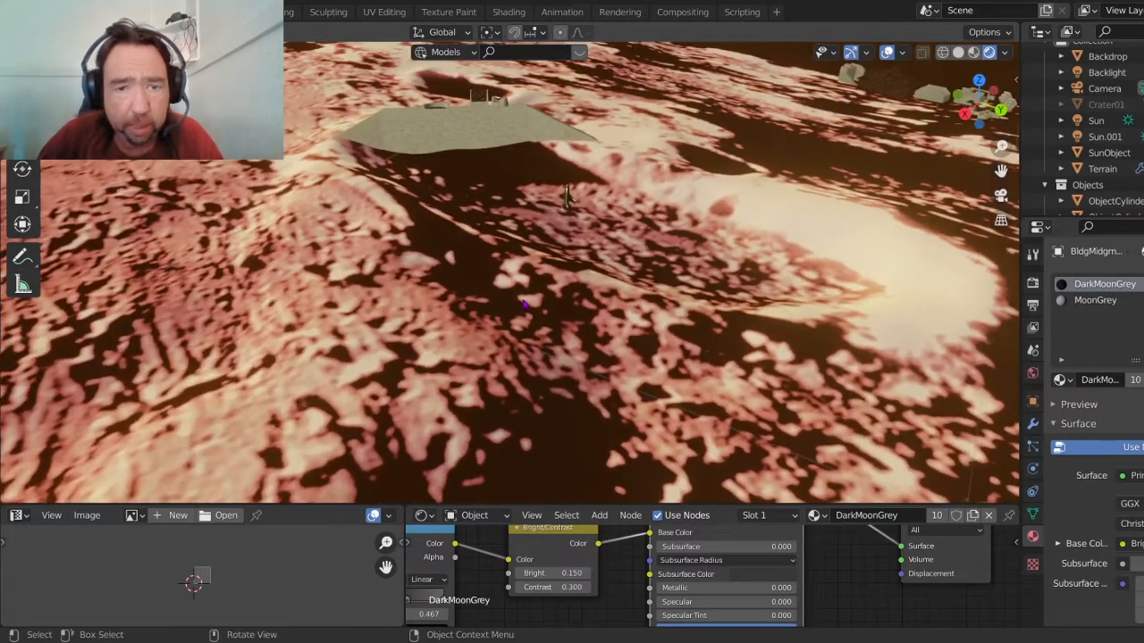
Step: Select the city wall on the crater rim and the upright metallic spaceship inside the crater, examining the spaceship from several sides
left_click(463, 136)
scroll(525, 198, "up", 6)
middle_click_drag(527, 192, 604, 299, "shift")
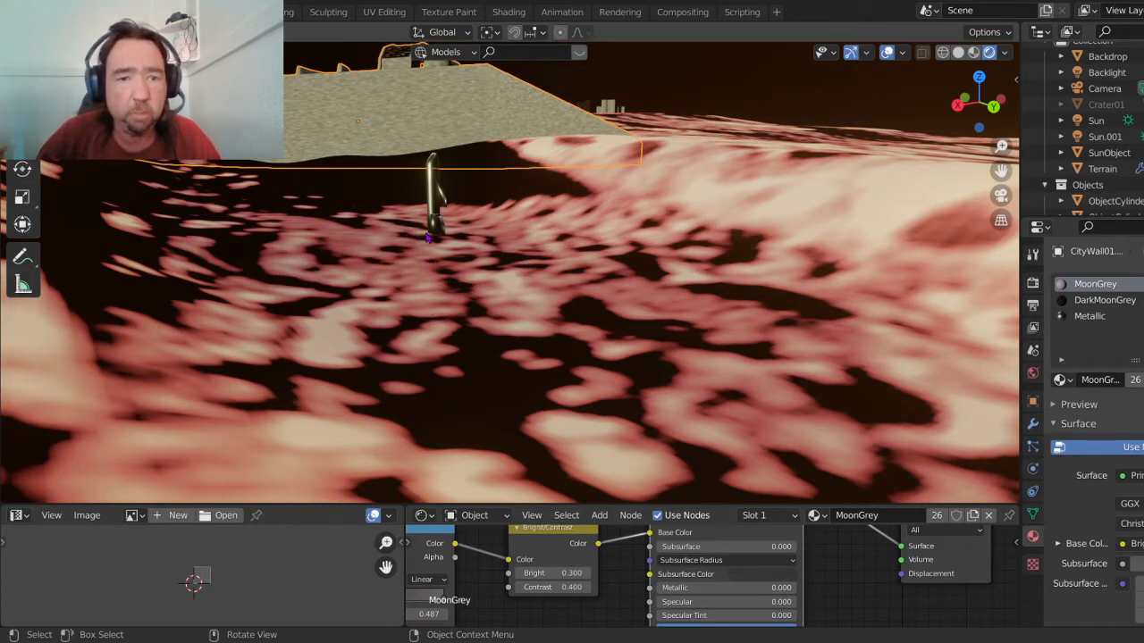
left_click(435, 194)
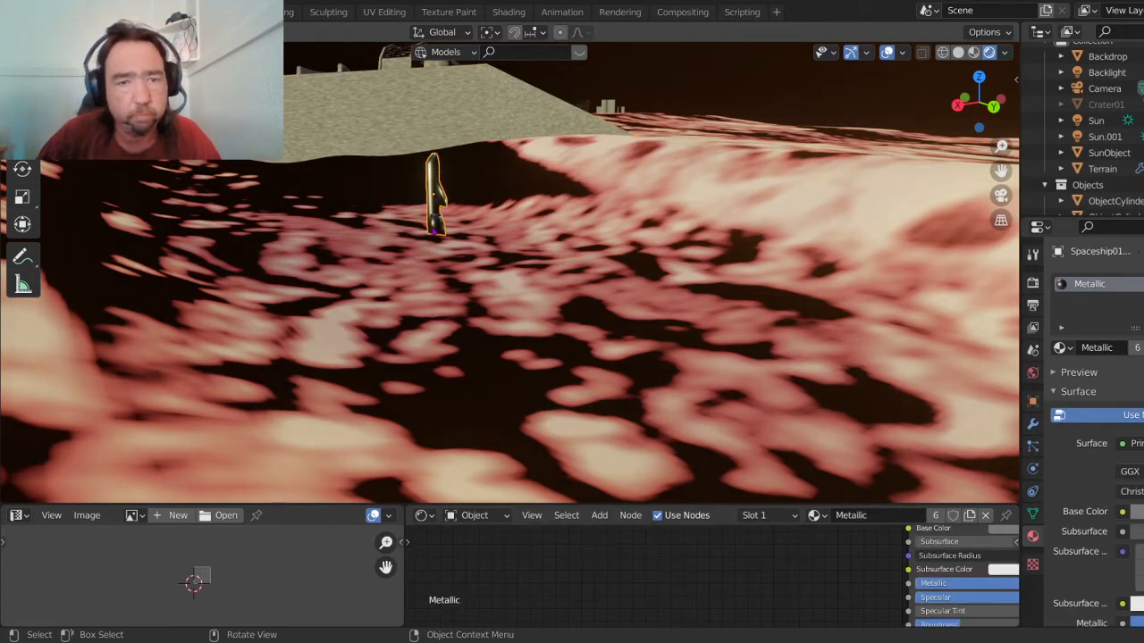
middle_click_drag(435, 194, 490, 244)
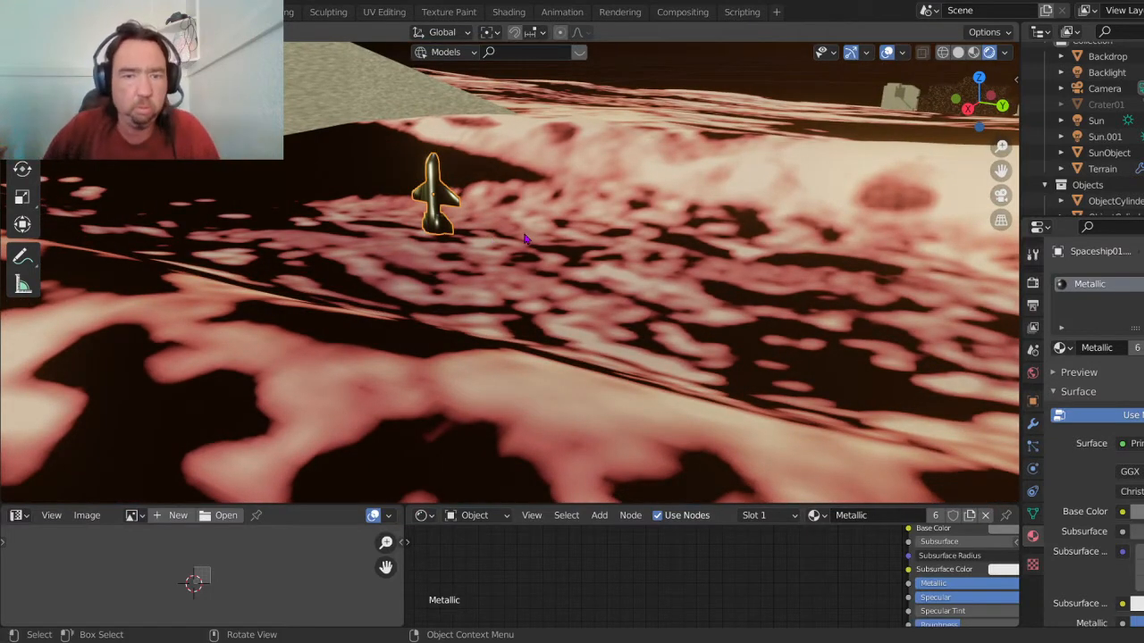
middle_click_drag(497, 270, 421, 246)
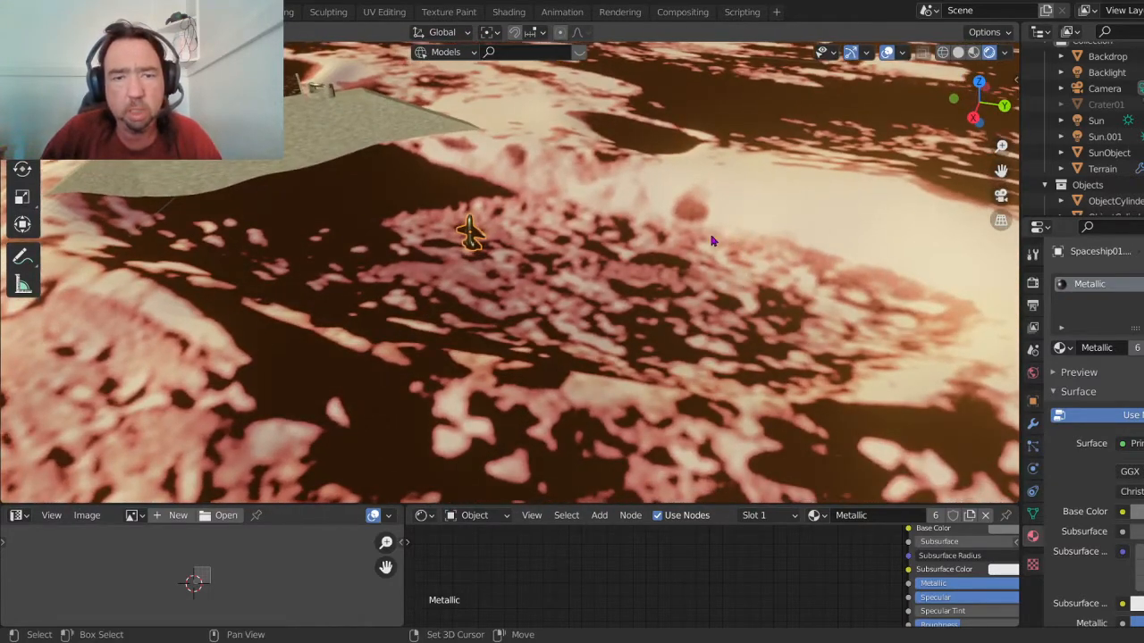
Step: Examine the dark round spot on the crater's bright inner slope near the spaceship
middle_click_drag(712, 239, 627, 271, "shift")
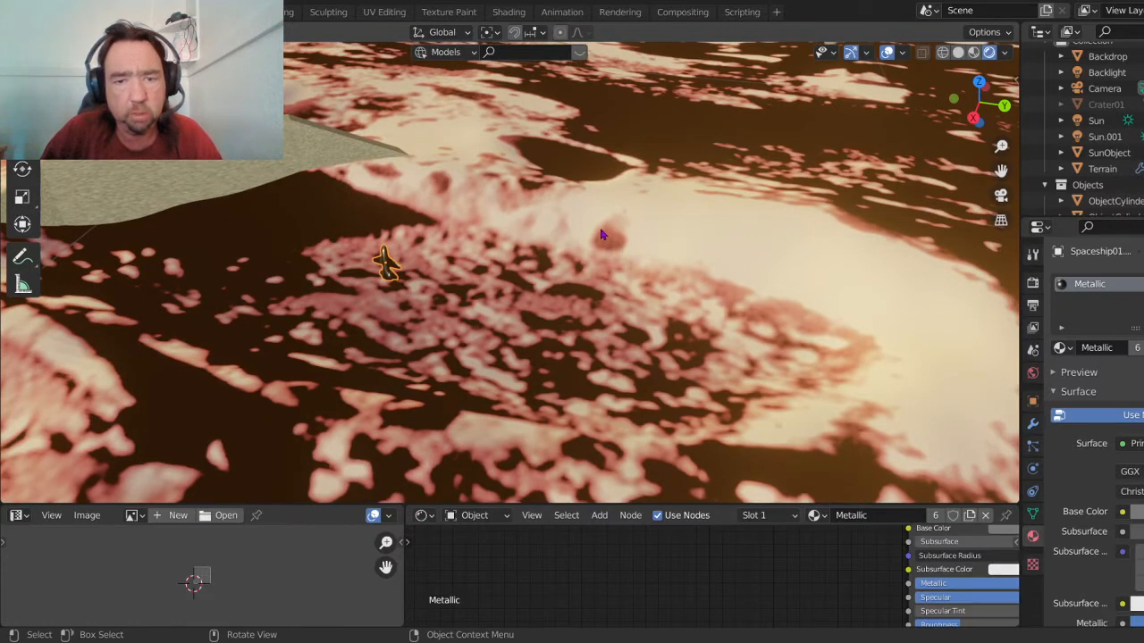
scroll(607, 252, "up", 4)
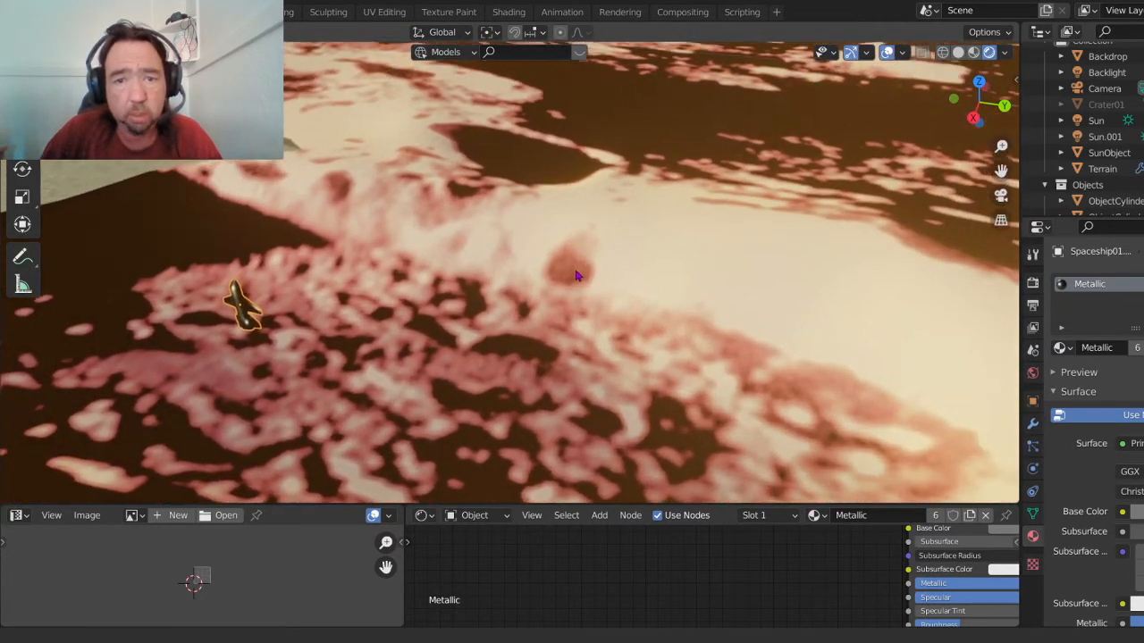
middle_click_drag(576, 276, 601, 271)
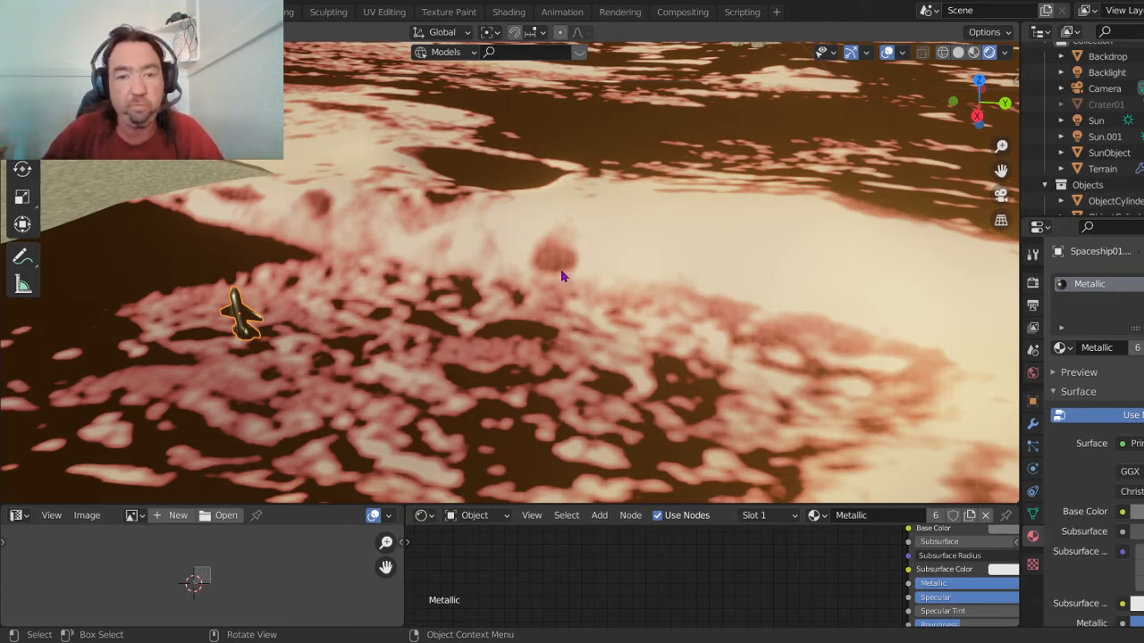
scroll(559, 271, "down", 3)
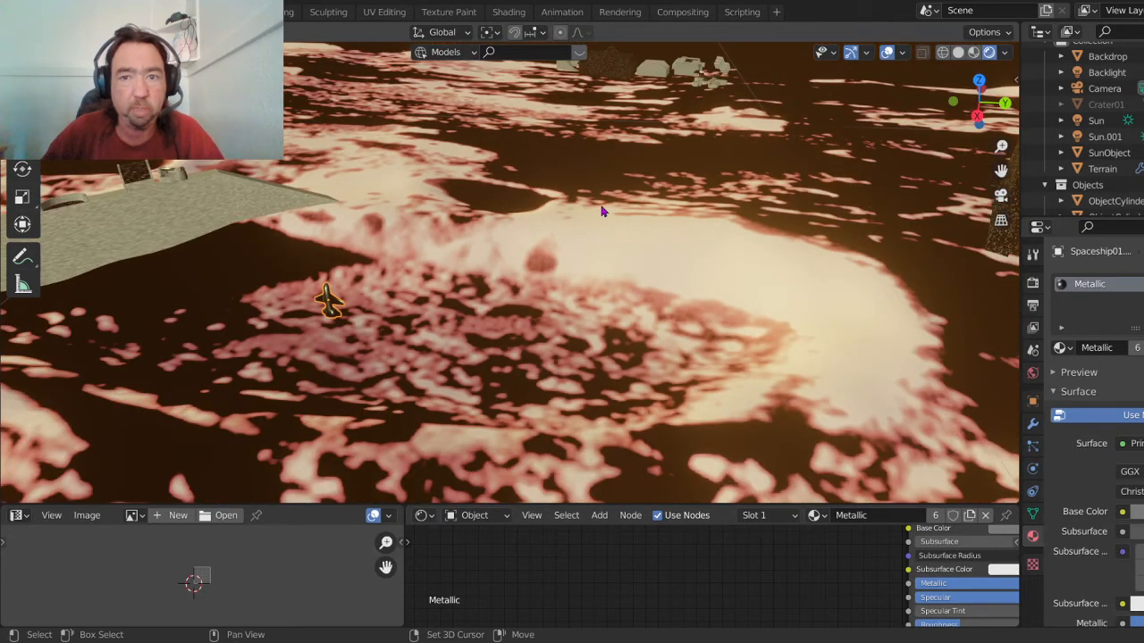
Step: Select the midground building and the small curved wall beside it, examining both at ground level from several sides
middle_click_drag(599, 212, 446, 362, "shift")
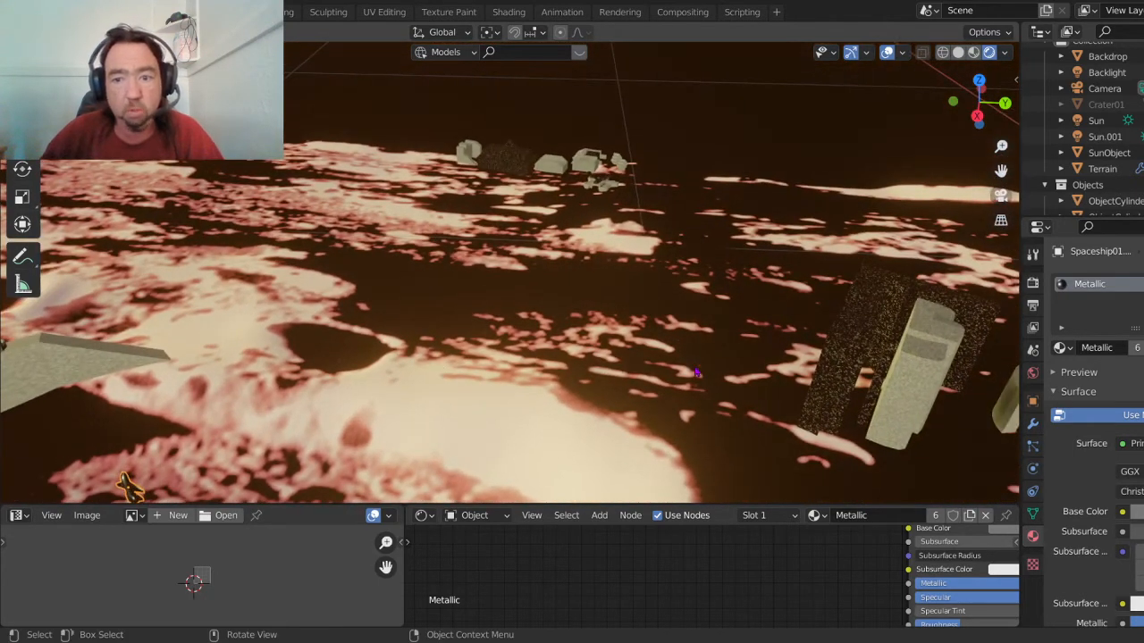
middle_click_drag(697, 374, 730, 316)
left_click(730, 351)
scroll(743, 376, "up", 4)
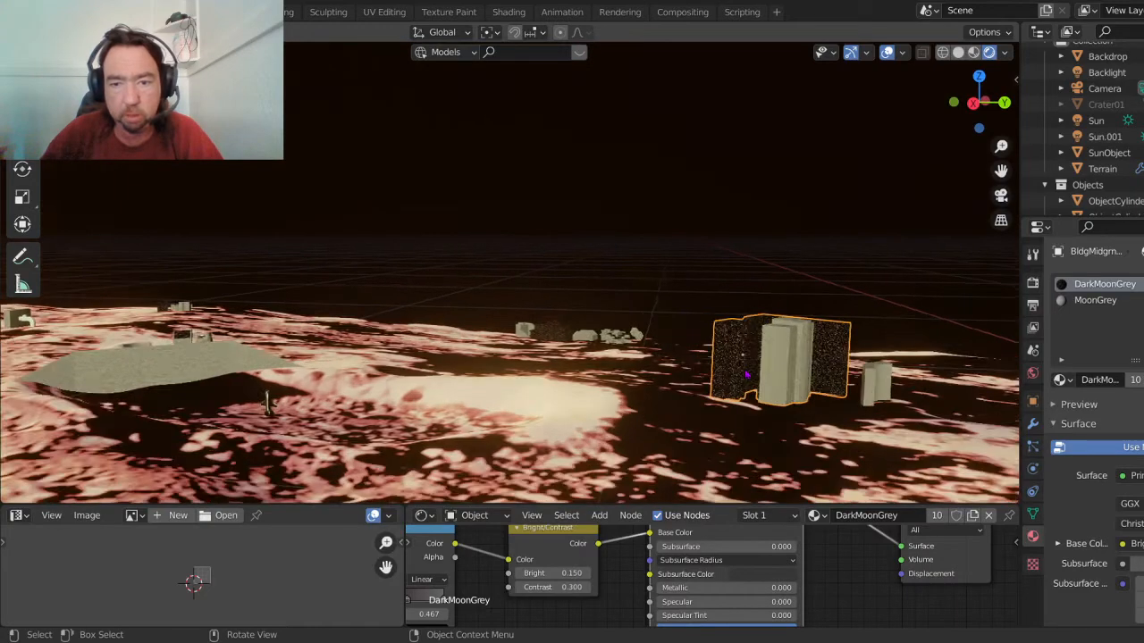
middle_click_drag(744, 376, 426, 327, "shift")
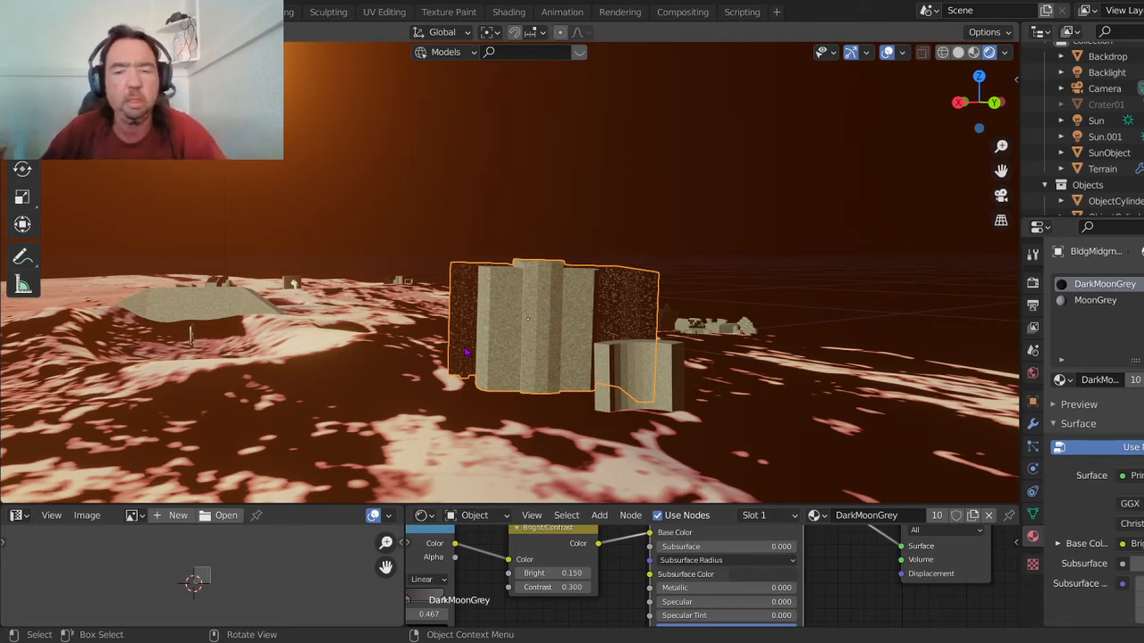
middle_click_drag(458, 396, 588, 395)
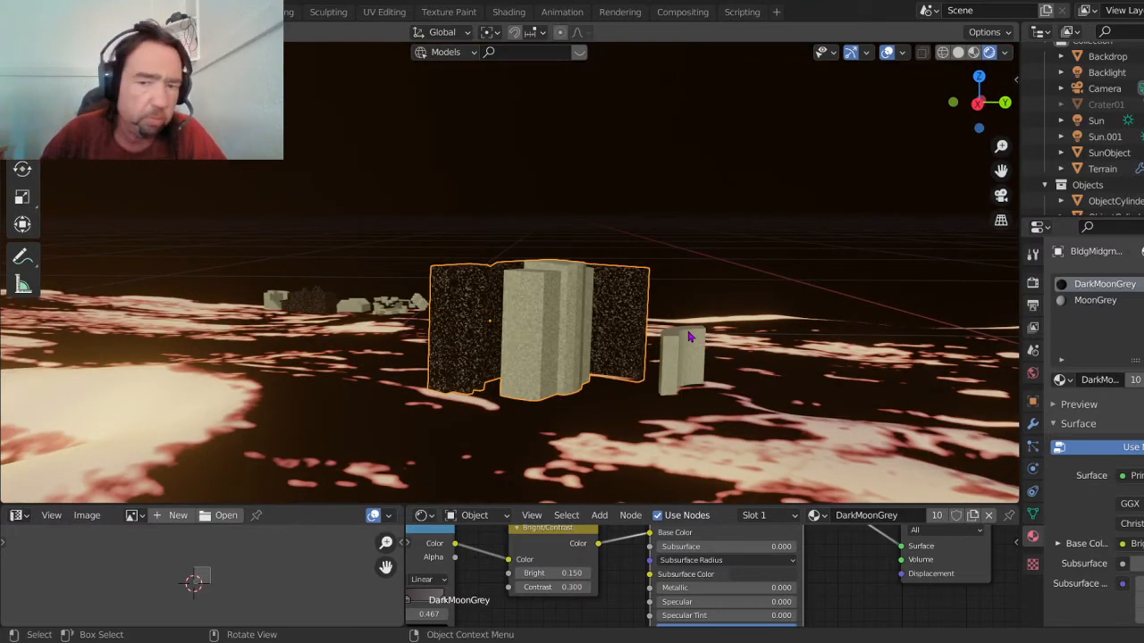
middle_click_drag(682, 361, 605, 366)
left_click(614, 395)
Step: Examine the row of background buildings, selecting the roof structure and the base of the building beside the stacked cylinders
middle_click_drag(340, 263, 710, 431, "shift")
scroll(656, 376, "up", 3)
scroll(656, 376, "up", 2)
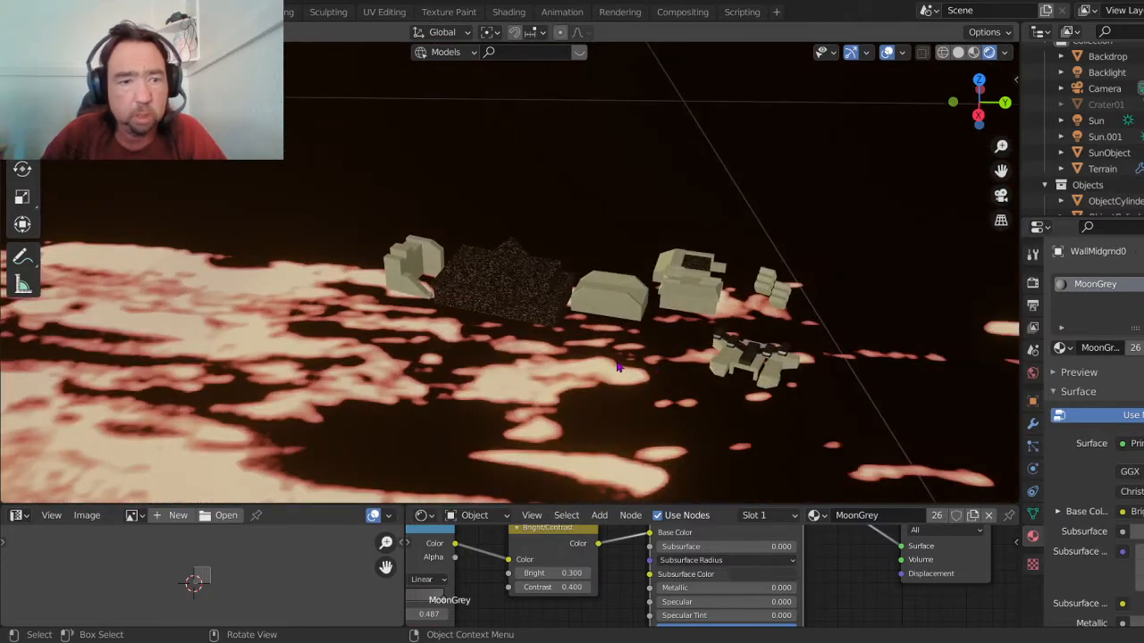
middle_click_drag(616, 366, 491, 319, "shift")
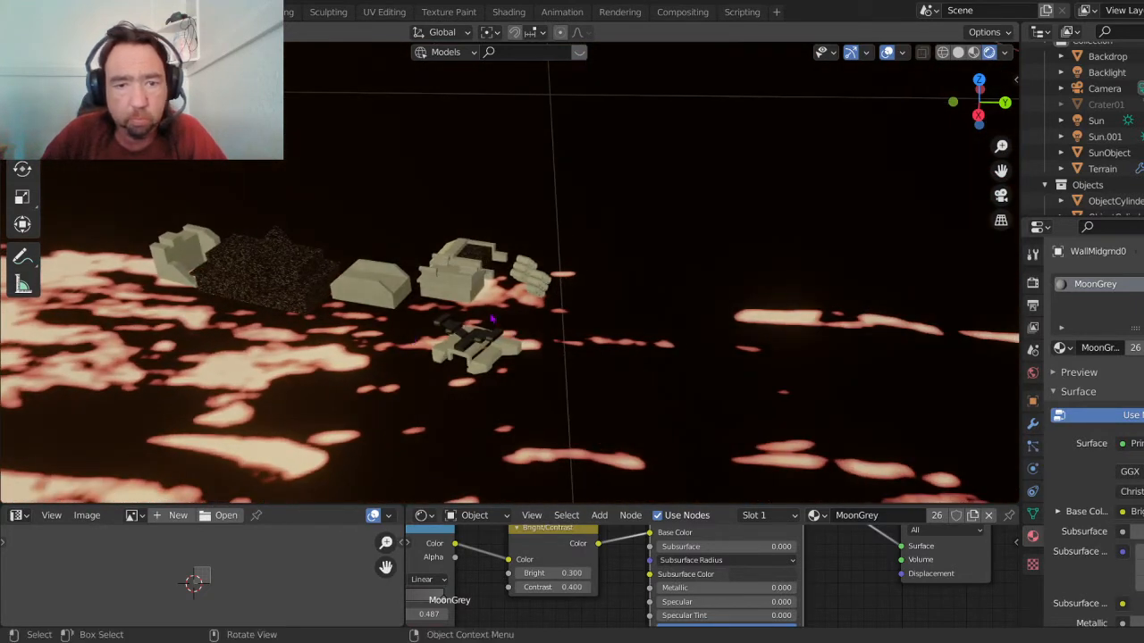
scroll(492, 319, "up", 4)
left_click(480, 235)
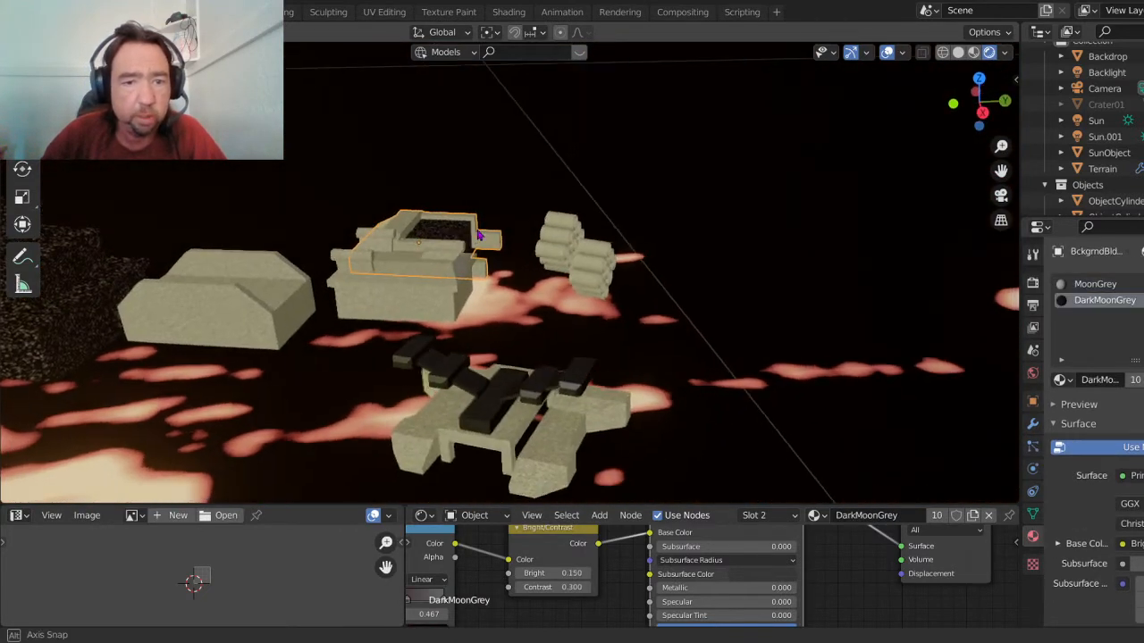
mouse_move(480, 235)
middle_mouse_down()
mouse_move(309, 224)
mouse_move(283, 210)
mouse_move(418, 221)
mouse_move(483, 243)
middle_mouse_up()
left_click(461, 275)
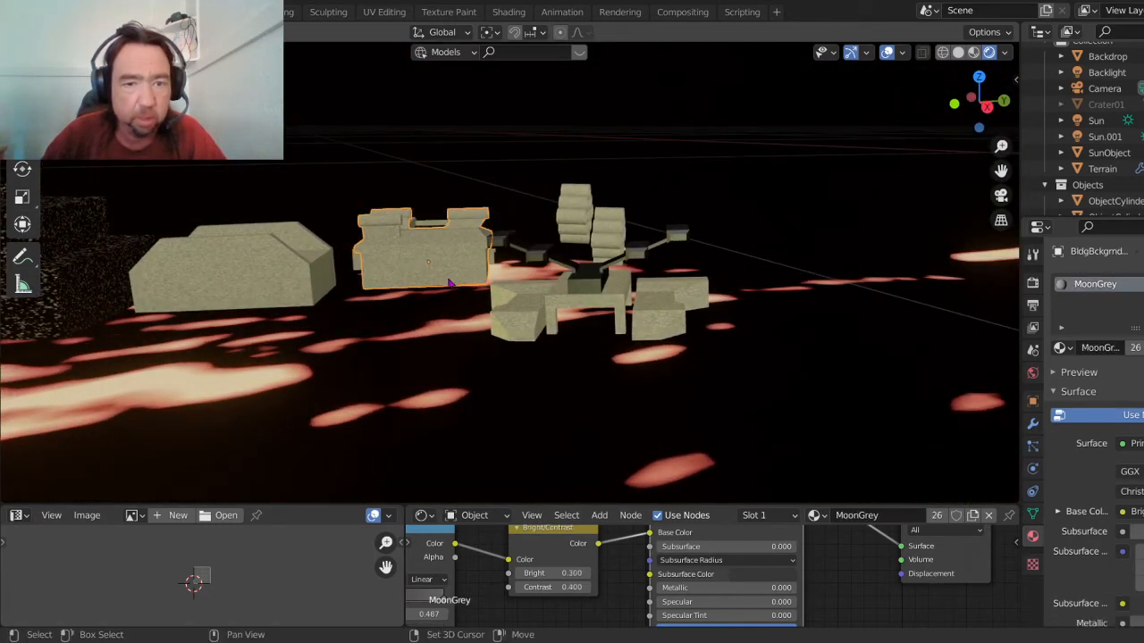
middle_click_drag(449, 280, 622, 280, "shift")
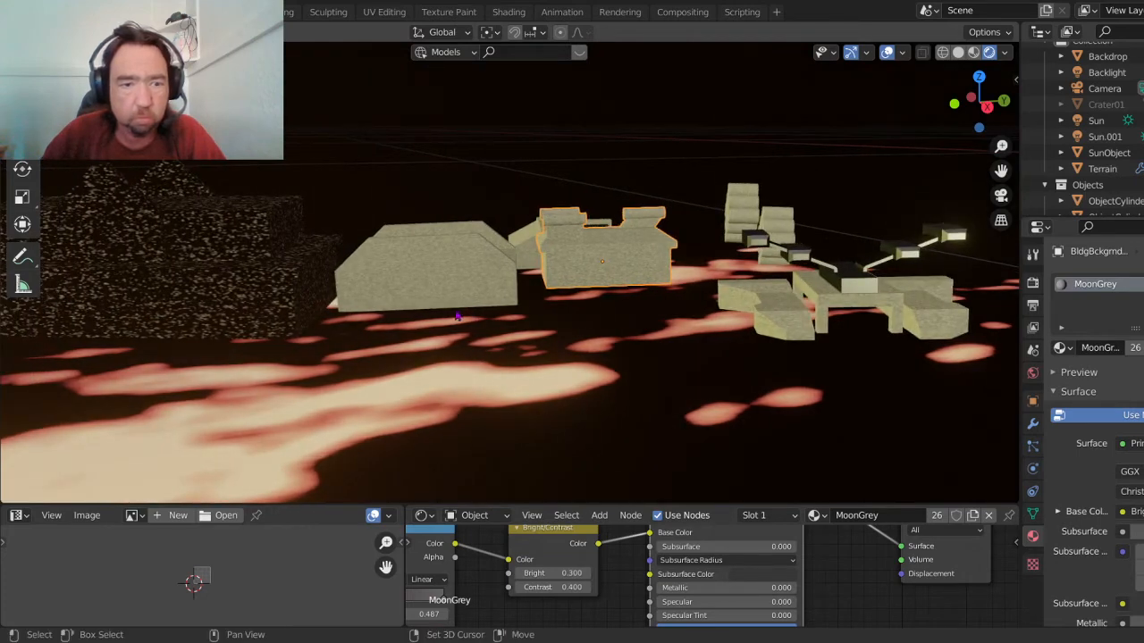
Step: Set the brightness of the large dark background building's DarkMoonGrey material to 0.2
middle_click_drag(457, 317, 669, 296, "shift")
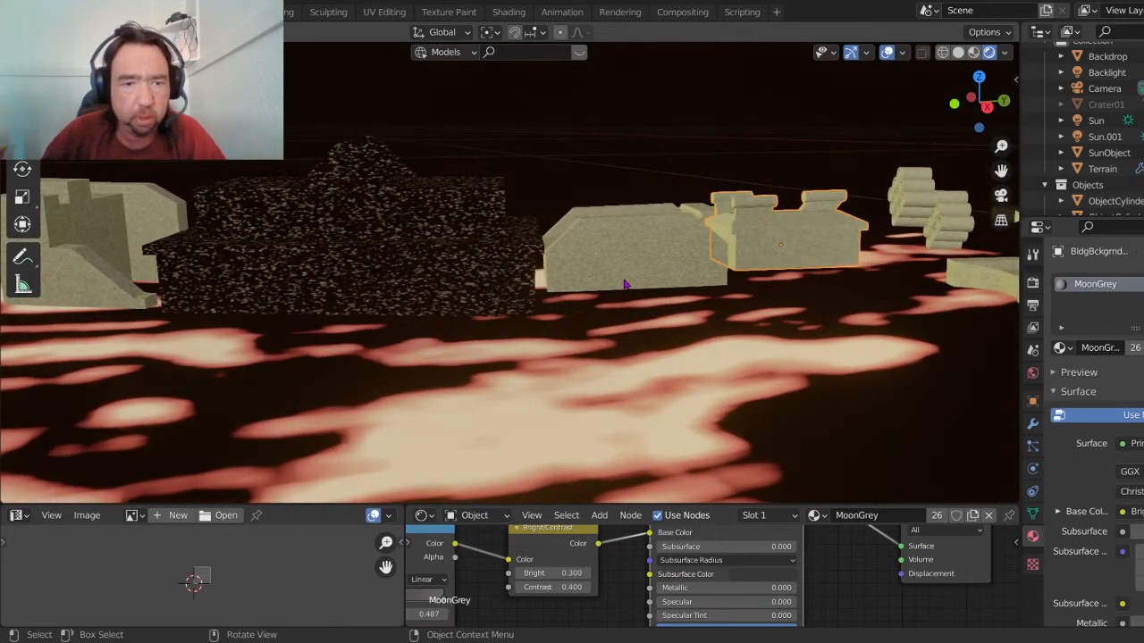
left_click(410, 234)
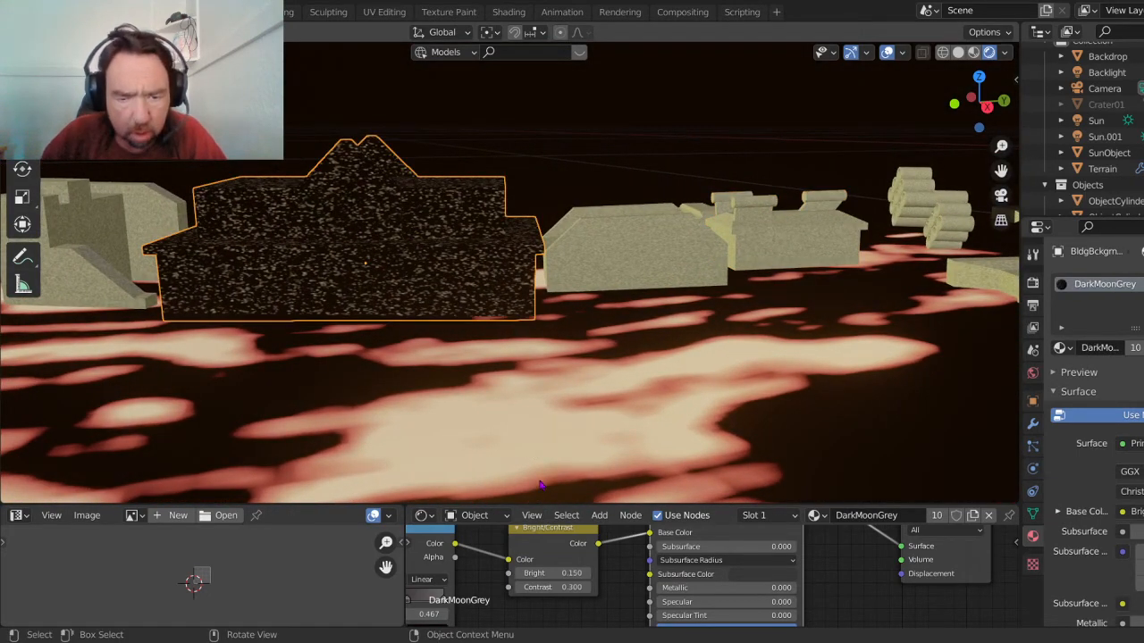
left_click(558, 572)
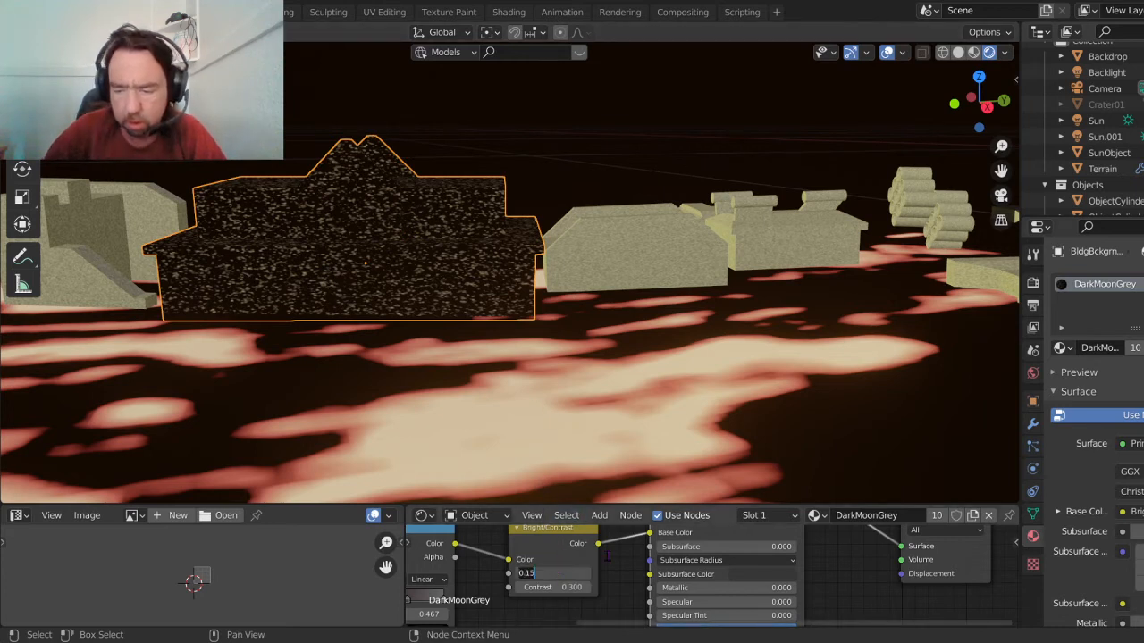
type(".2")
key("Return")
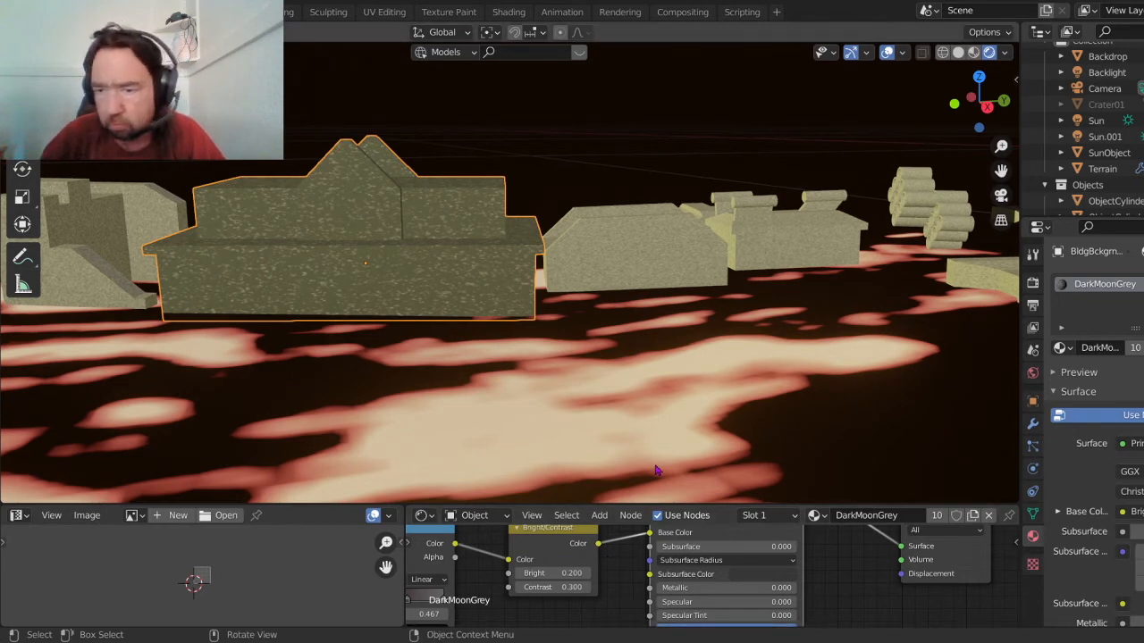
Step: Examine the brightened background building, and select the neighbouring sloped-roof building and the spaceship on its platform for inspection
middle_click_drag(609, 383, 451, 345)
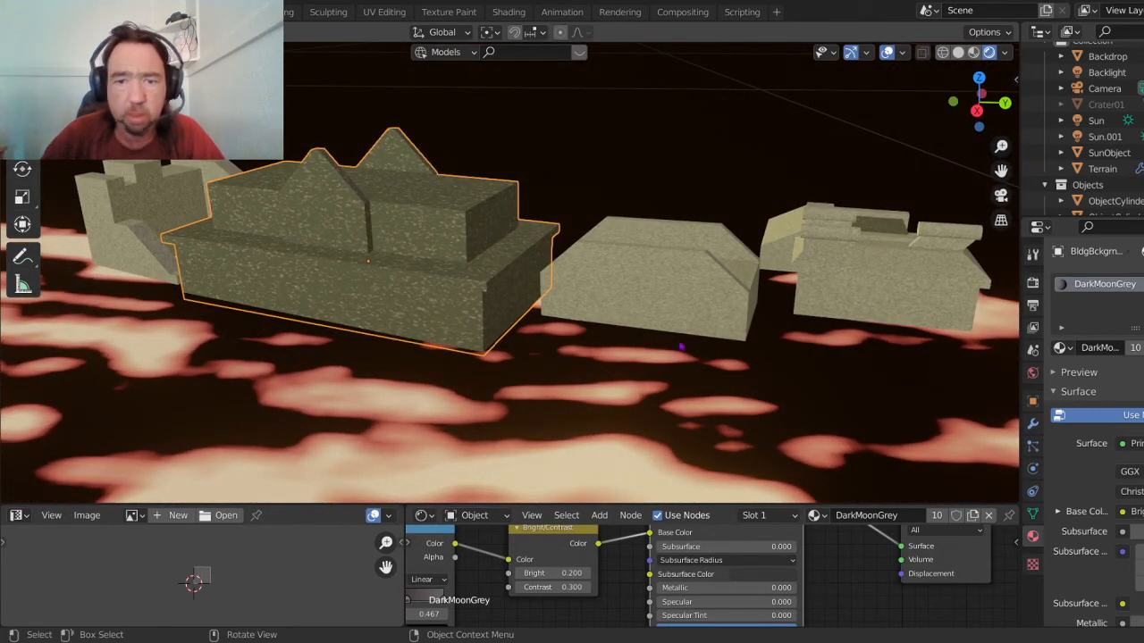
left_click(678, 317)
middle_click_drag(679, 317, 658, 319)
scroll(658, 319, "down", 5)
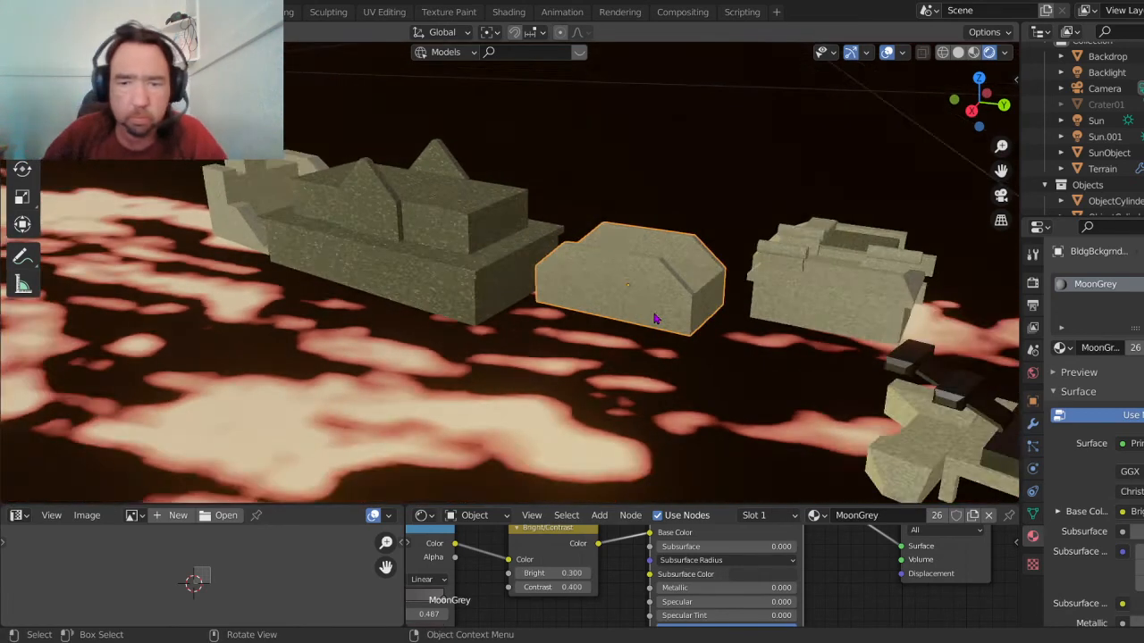
left_click(746, 379)
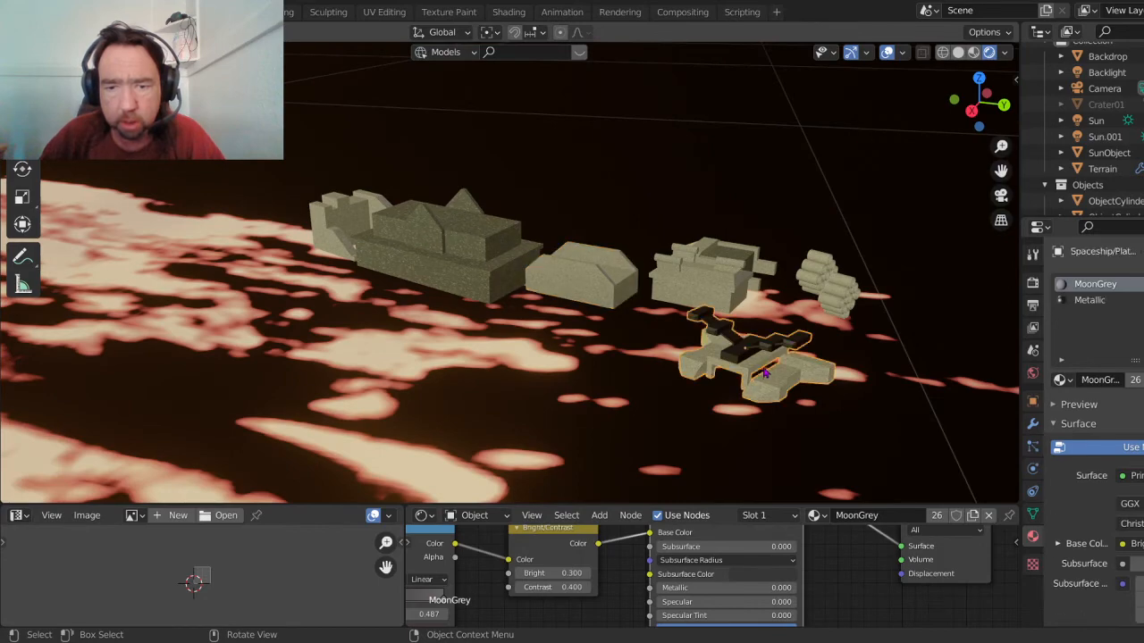
Step: Examine the selected spaceship on its platform up close from several sides, along with the background buildings behind it
middle_click_drag(746, 380, 367, 306)
scroll(769, 361, "up", 4)
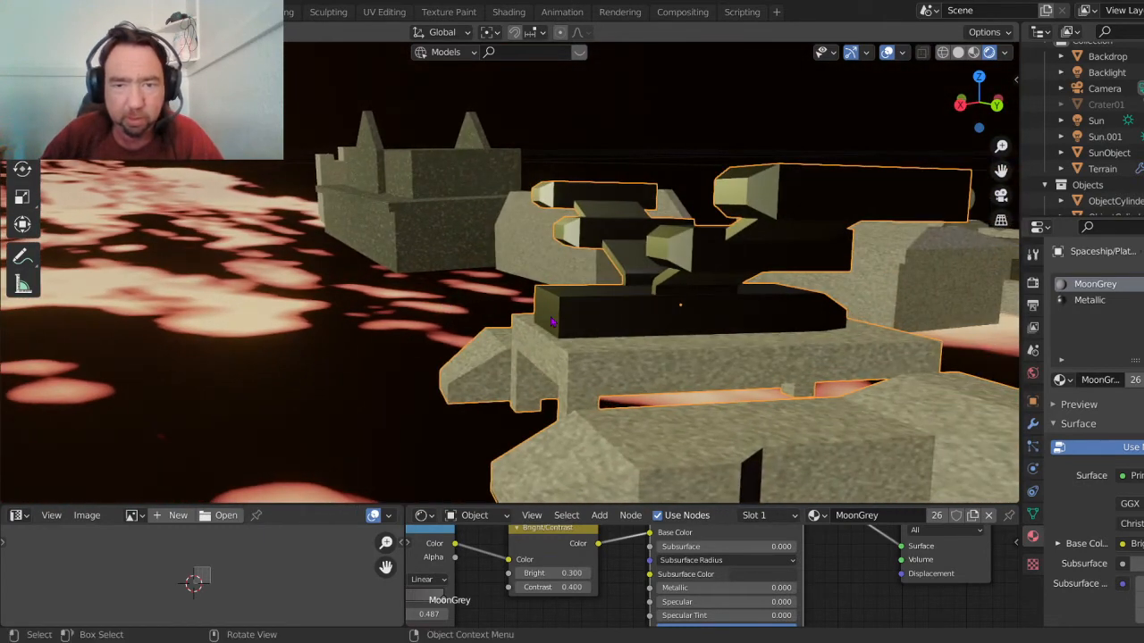
middle_click_drag(780, 345, 831, 368)
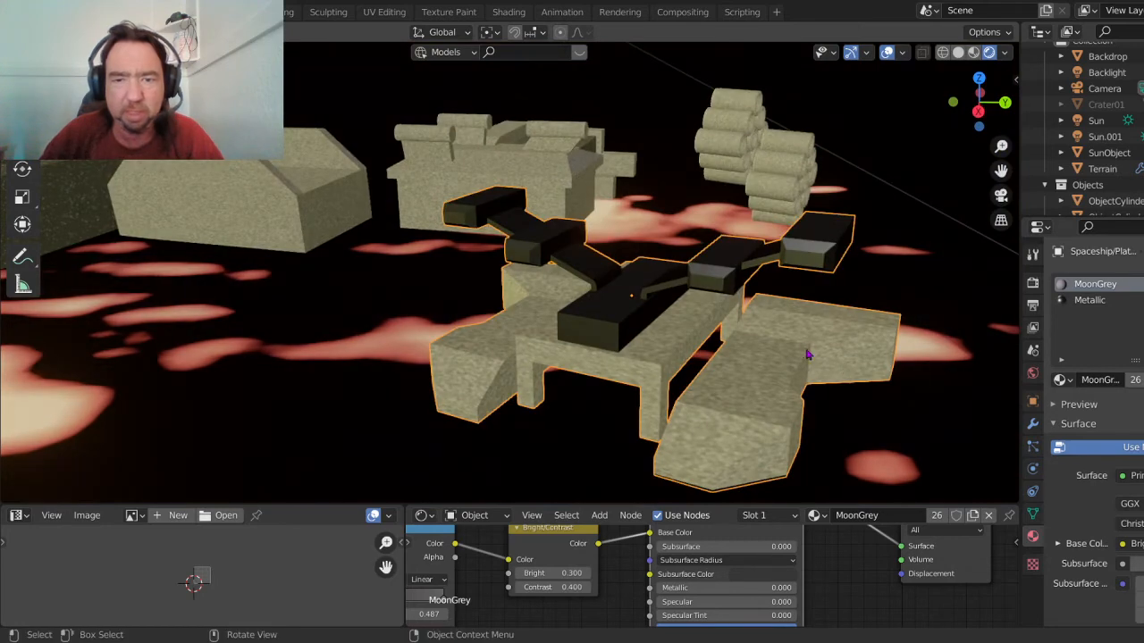
scroll(777, 361, "down", 3)
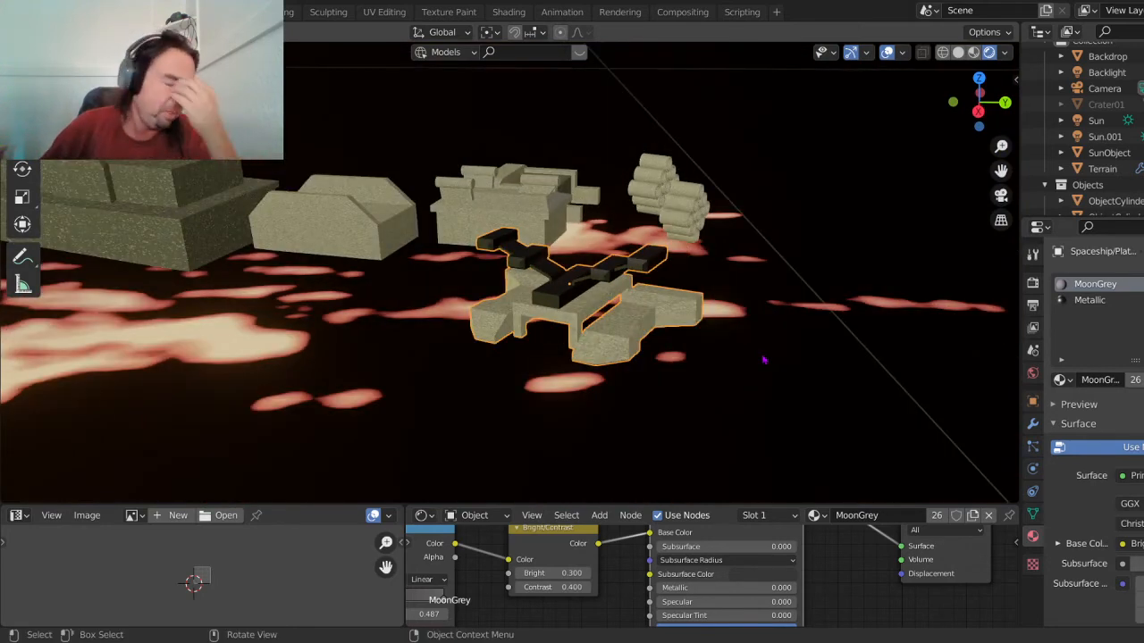
scroll(617, 356, "down", 4)
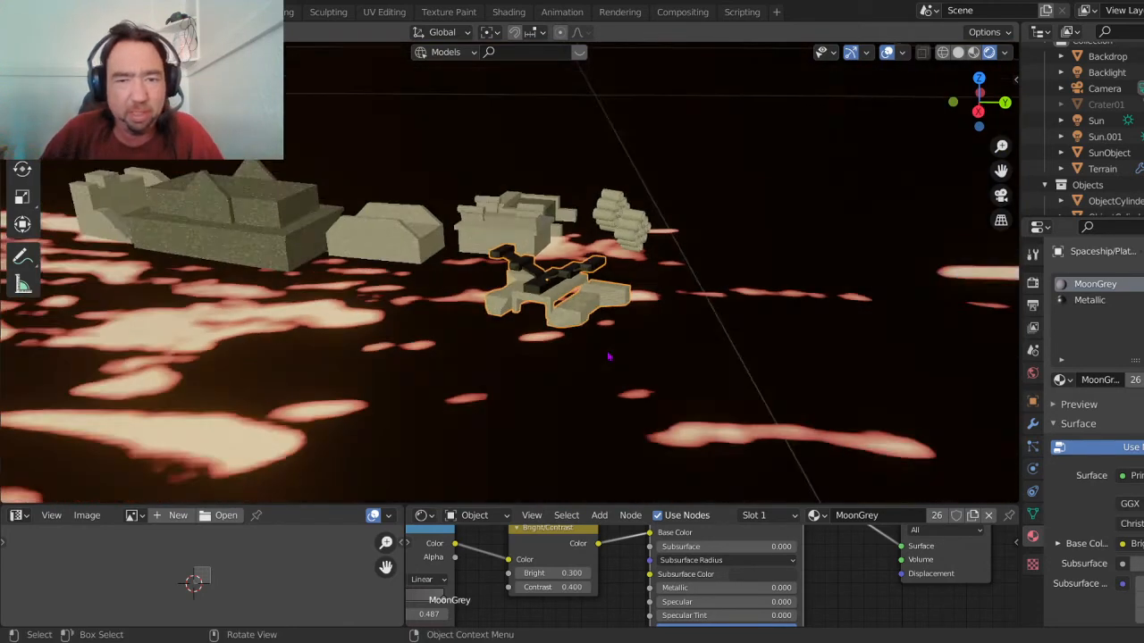
Step: View the whole sunlit terrain from a distance, examining how the background buildings, foreground towers and crater-side structure sit together
scroll(595, 362, "down", 2)
mouse_move(595, 365)
middle_mouse_down()
mouse_move(795, 390)
mouse_move(615, 373)
middle_mouse_up()
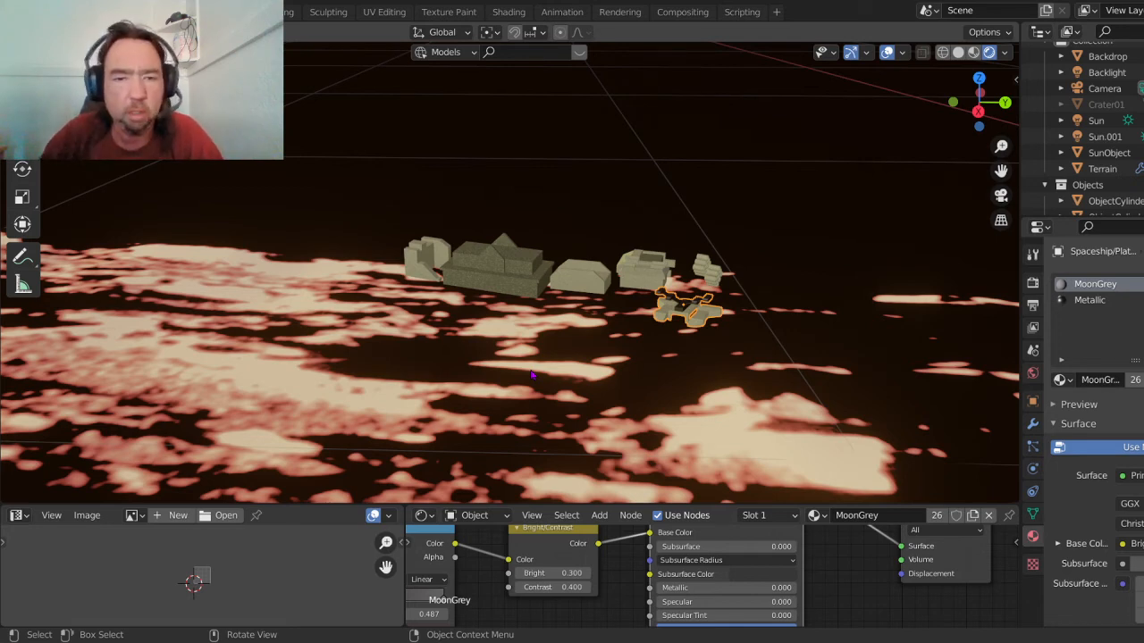
scroll(631, 352, "down", 3)
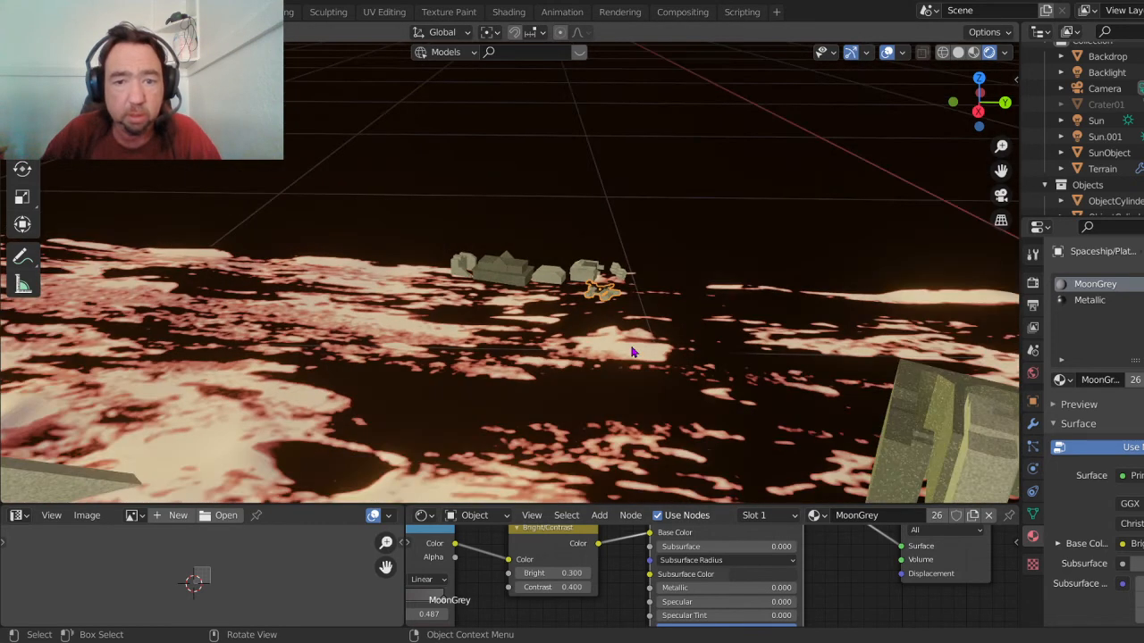
scroll(631, 352, "down", 4)
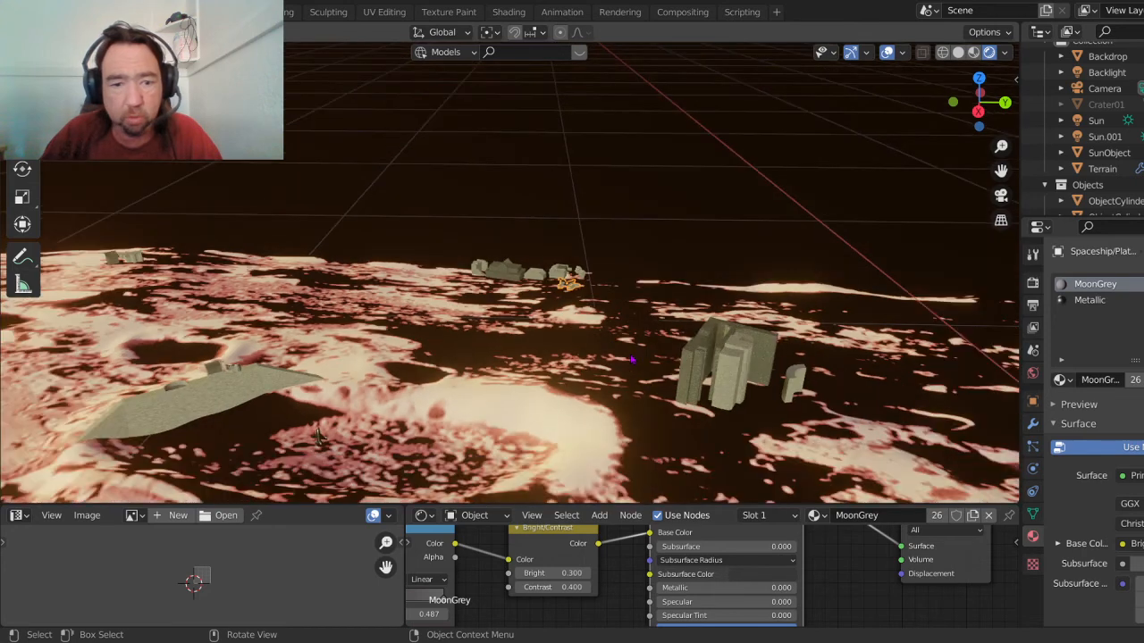
scroll(632, 361, "down", 4)
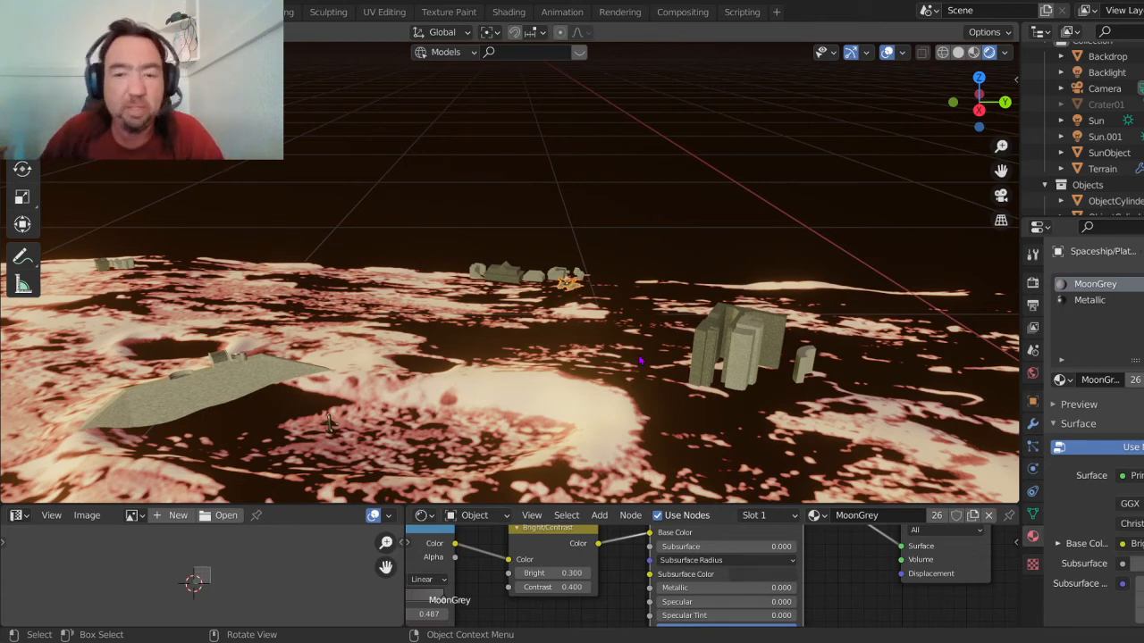
mouse_move(544, 359)
middle_mouse_down()
mouse_move(574, 347)
mouse_move(540, 344)
middle_mouse_up()
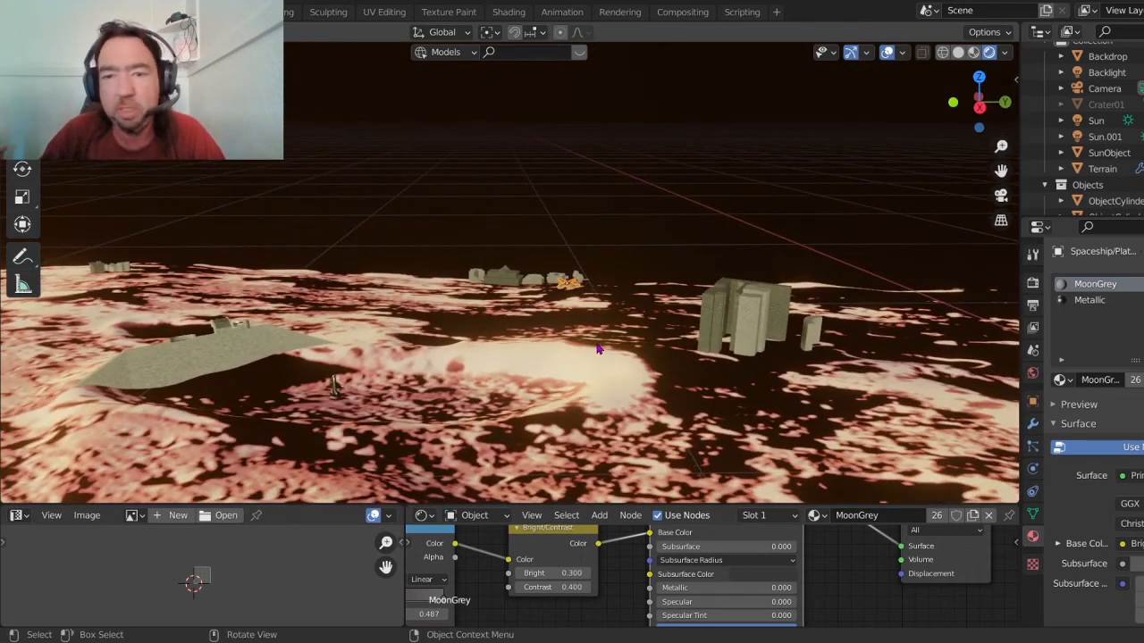